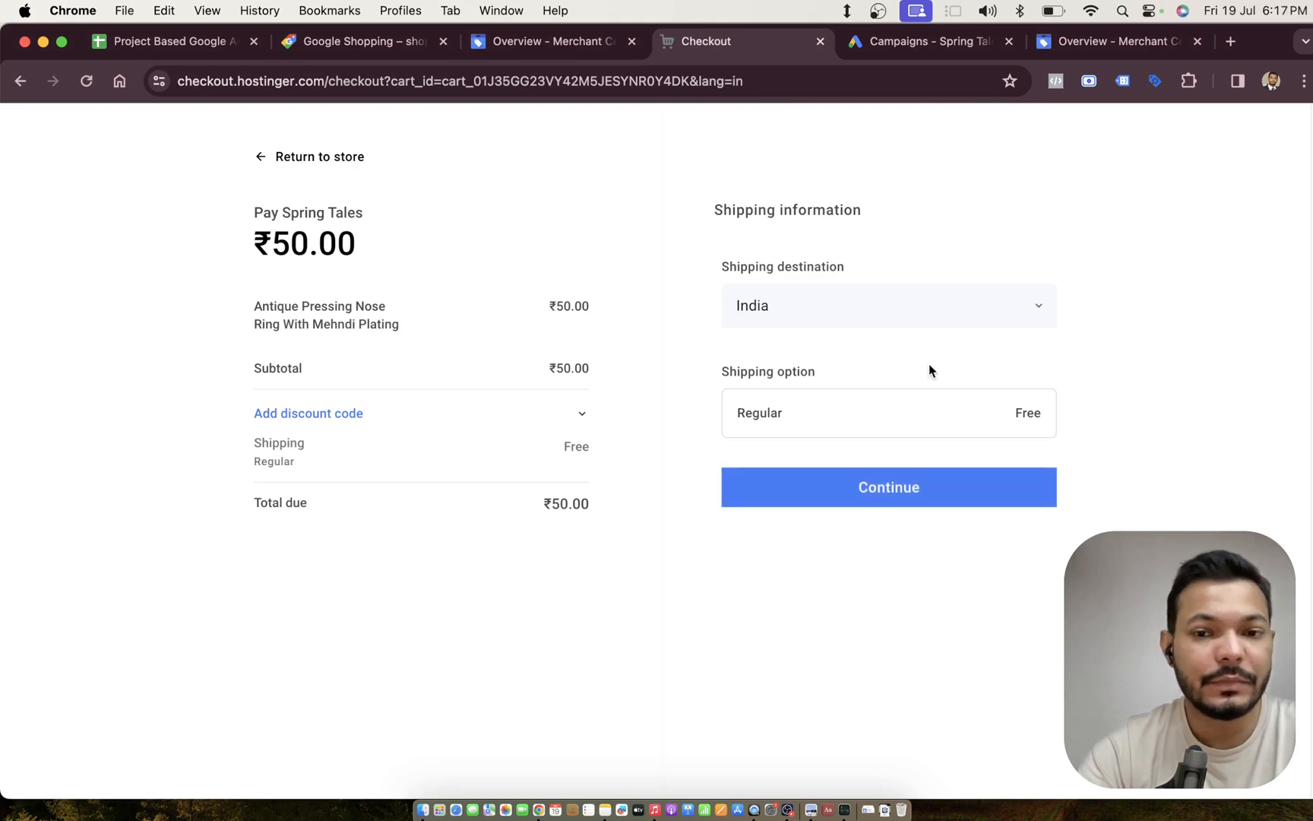
Step: Continue with regular shipping to India, fill in the contact information from the saved address profile, and proceed to payment
left_click(854, 485)
left_click(858, 292)
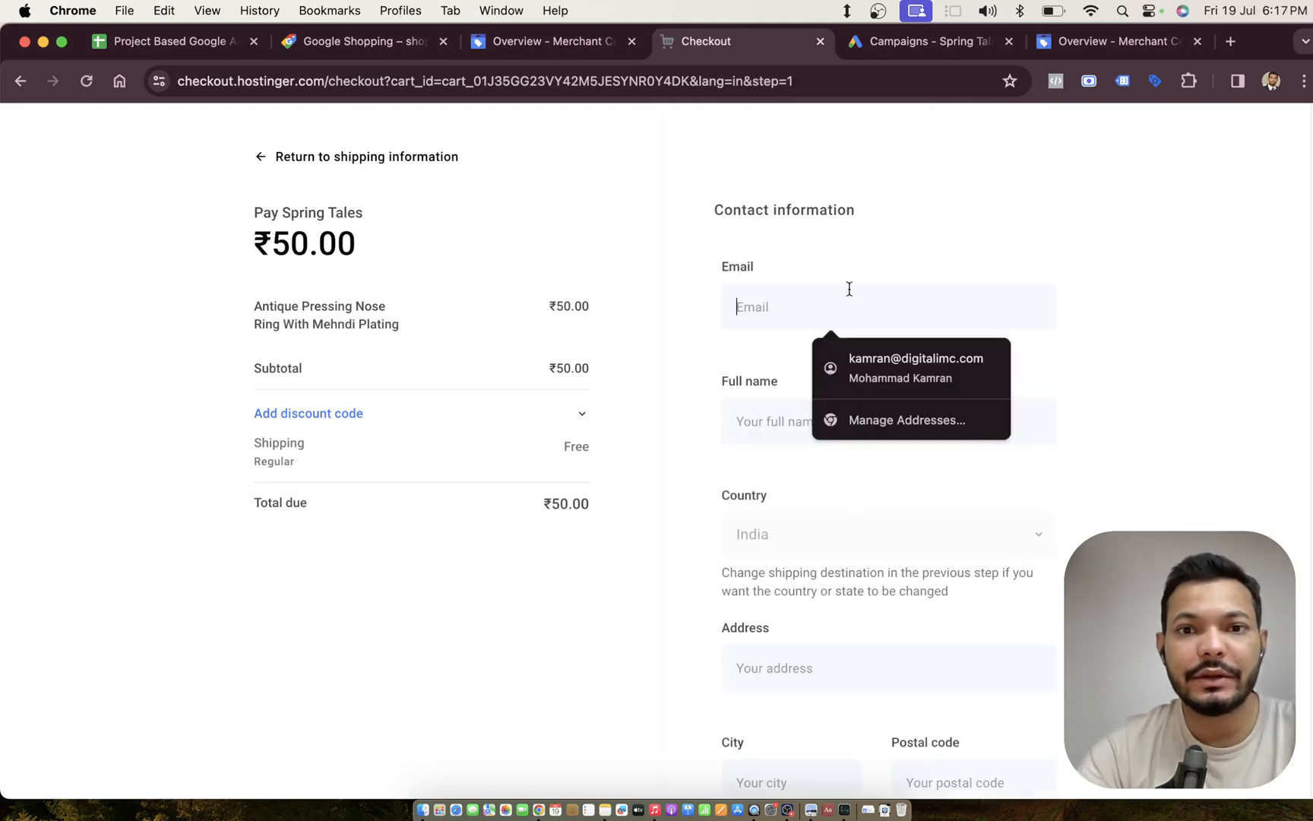
left_click(864, 359)
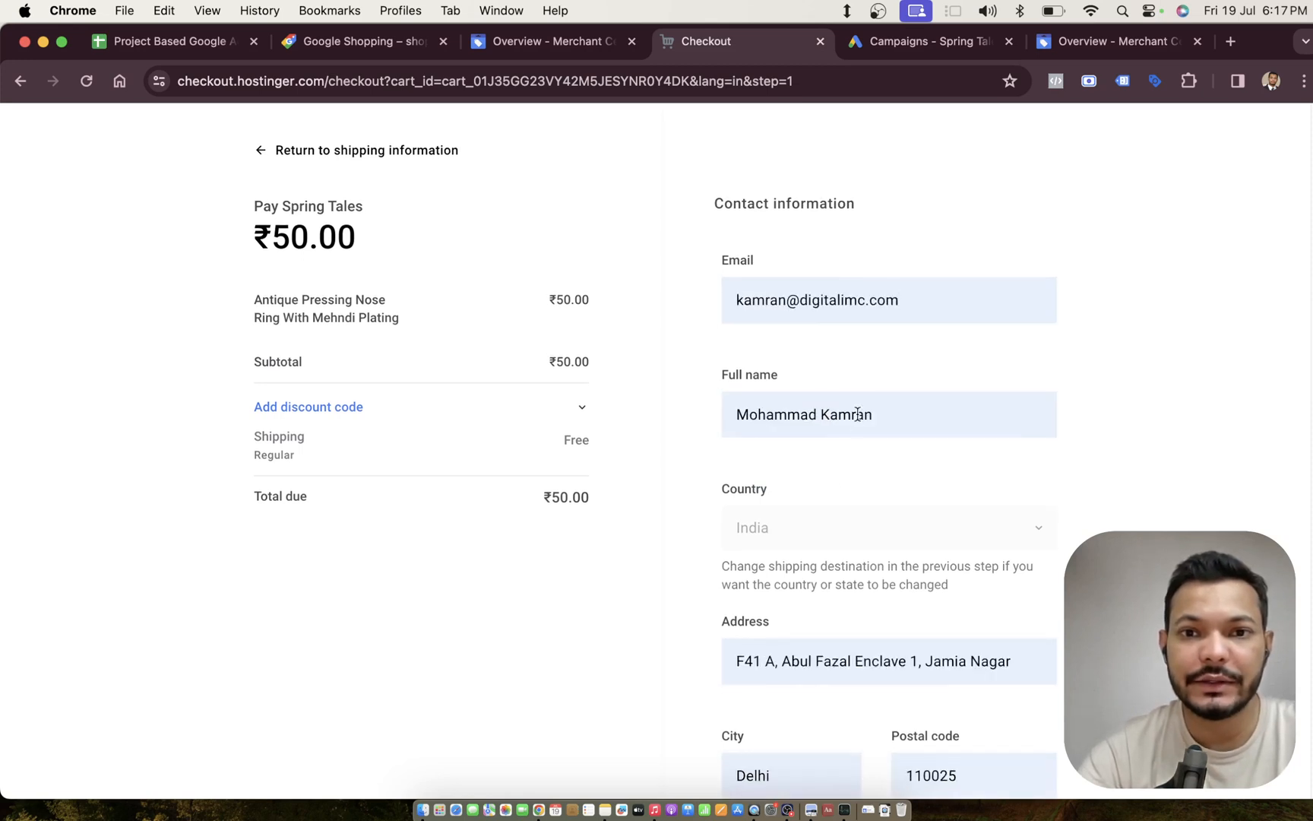
scroll(794, 513, "down", 1)
scroll(793, 513, "down", 3)
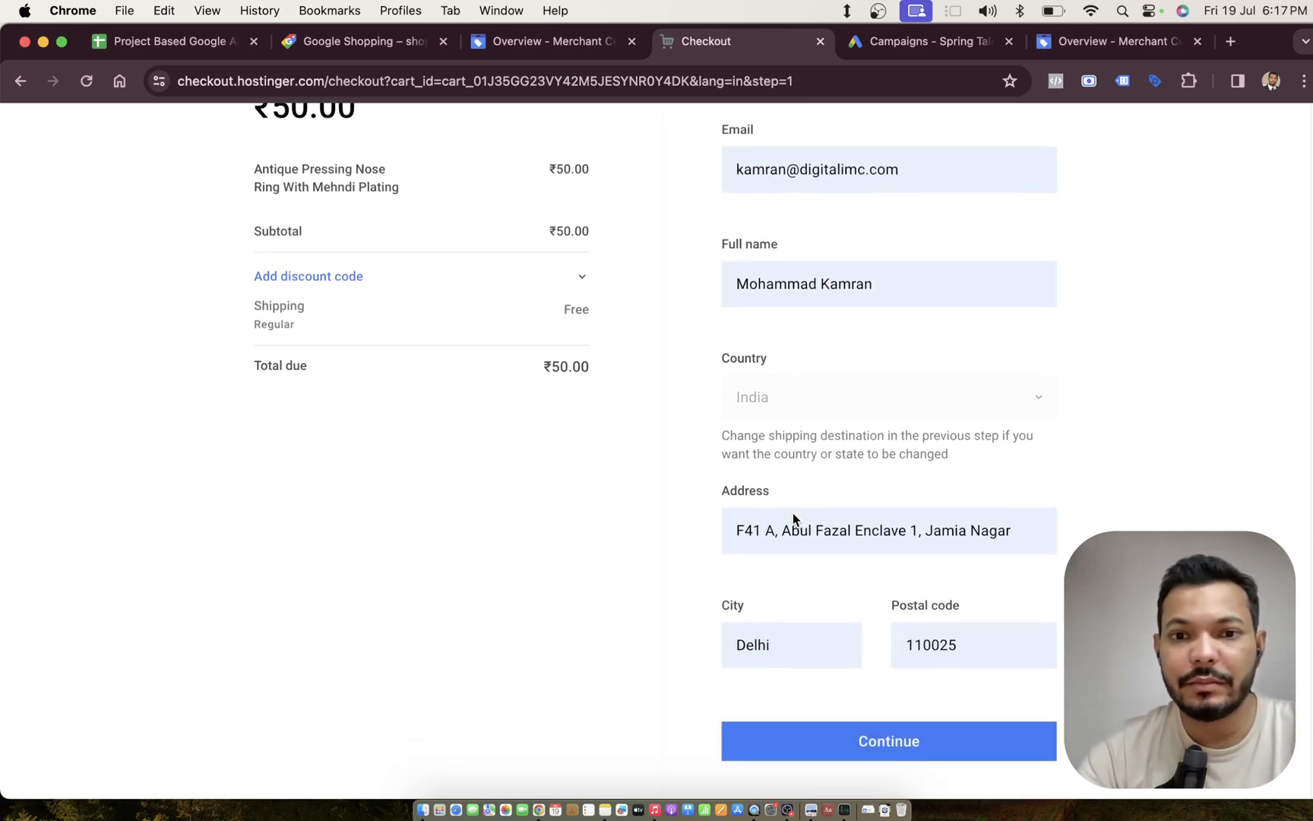
left_click(874, 743)
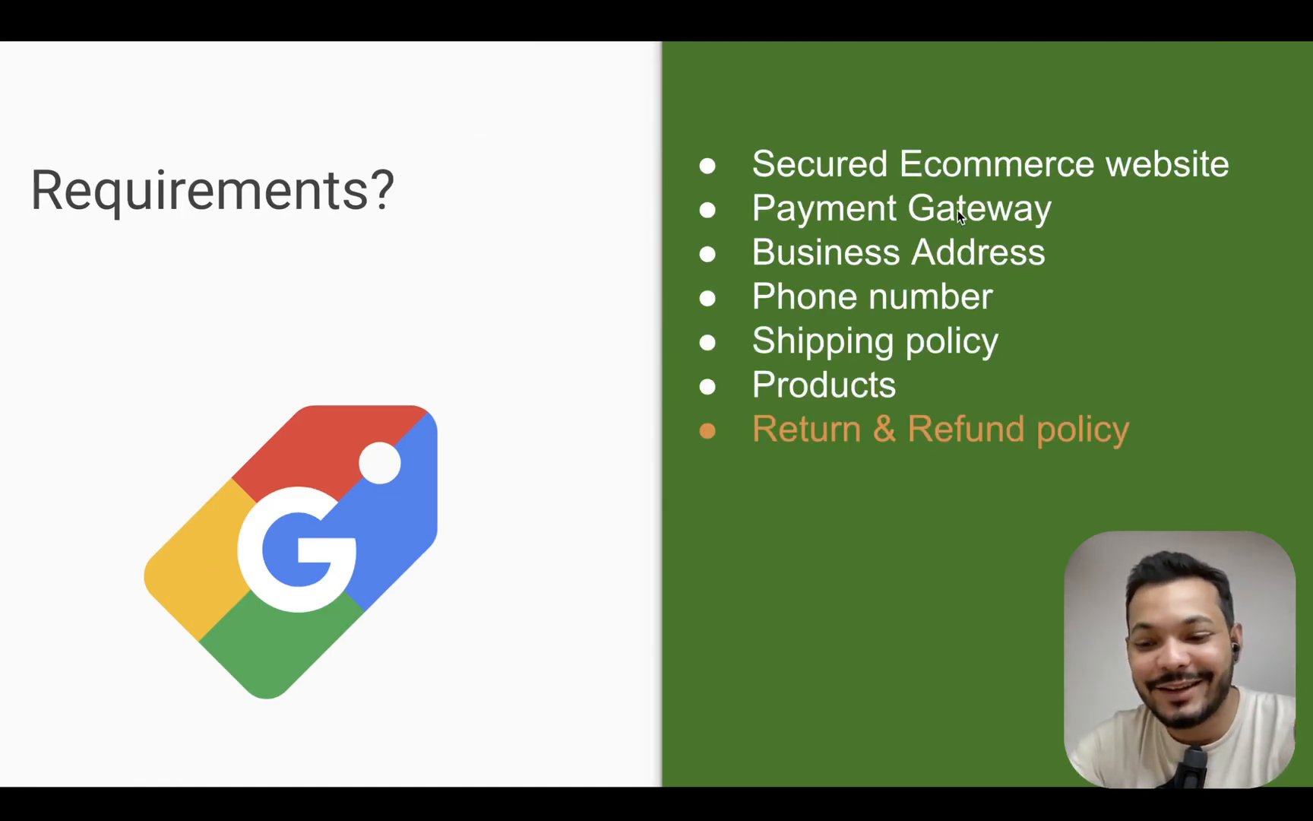
Step: Place the order with Cash on Delivery, dismiss the confirmation and go back to the store's home page
key("ctrl+Right")
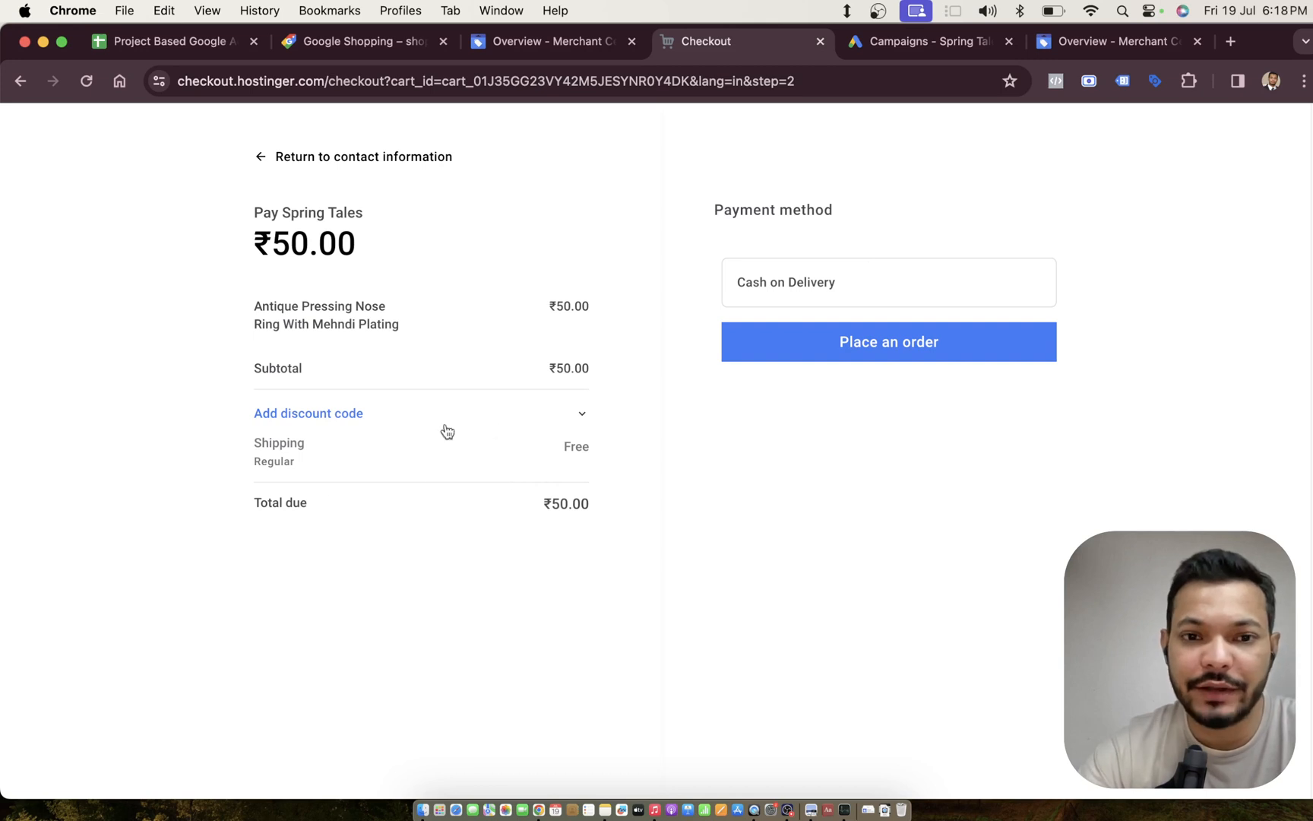
left_click(913, 352)
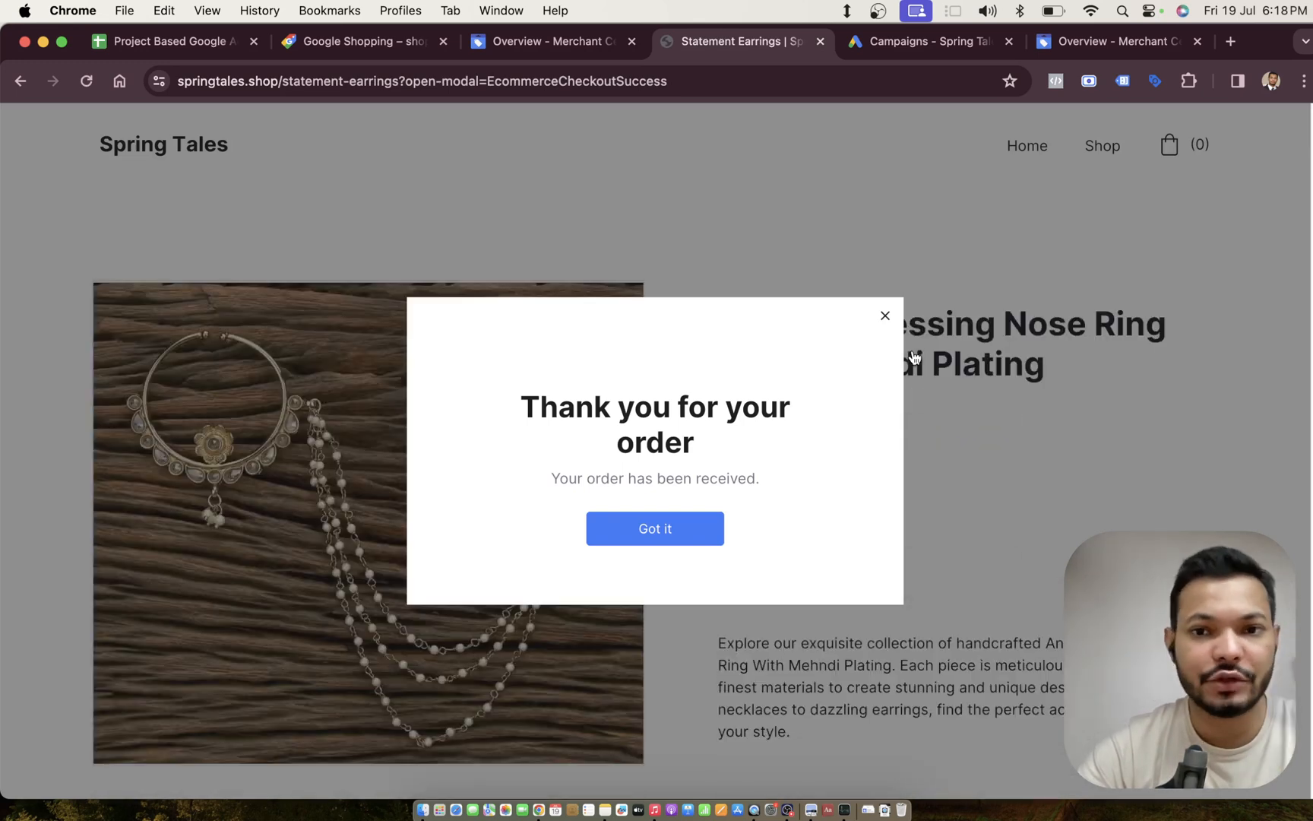
left_click(886, 316)
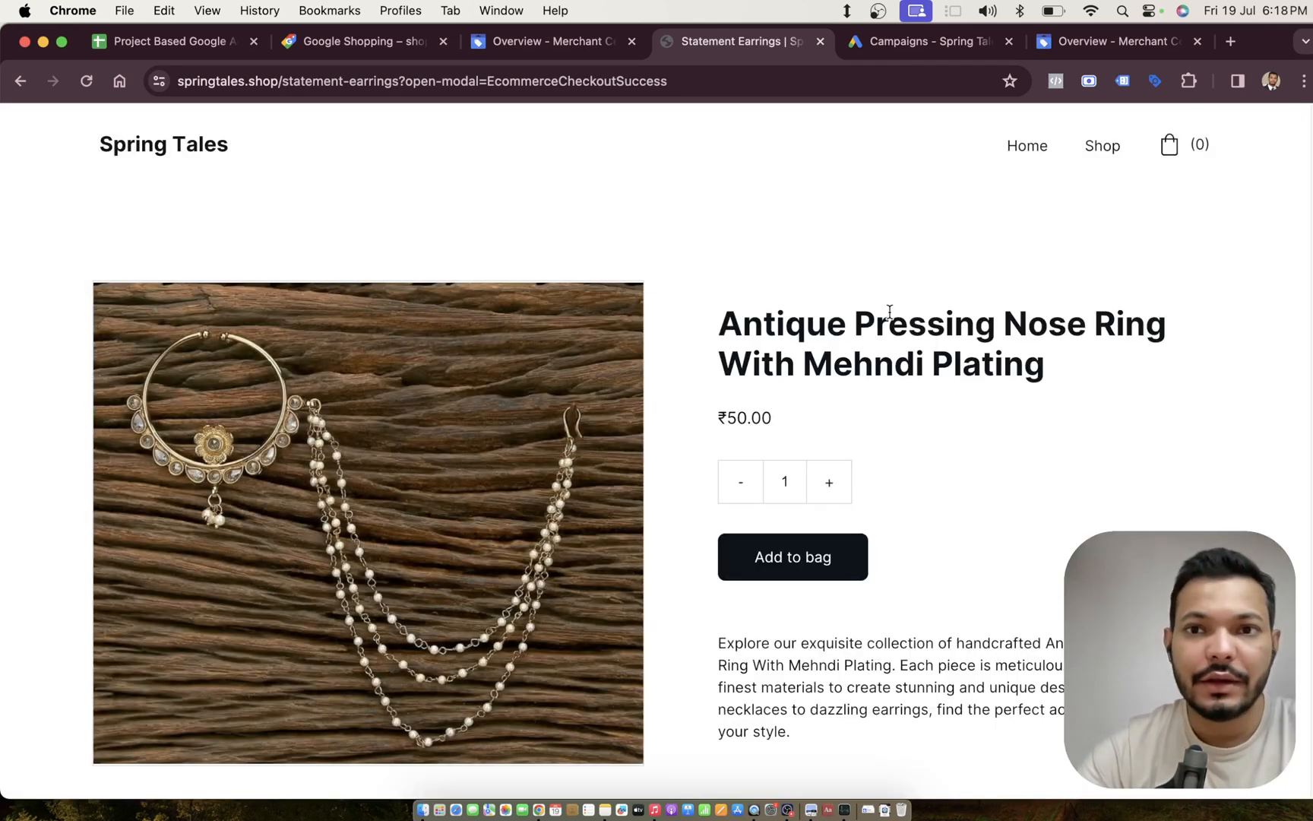
left_click(1027, 143)
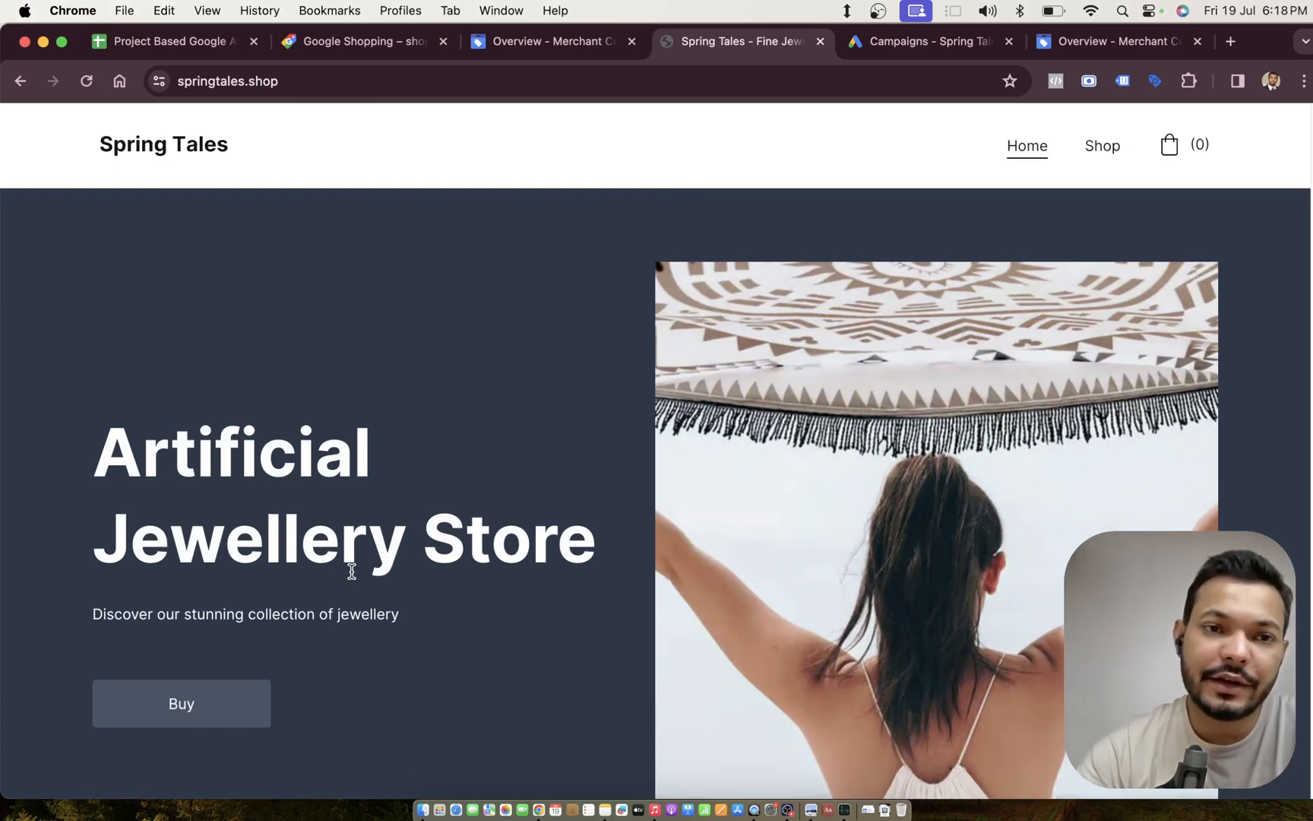
Step: Switch to Google Merchant Center Next and examine the overview's setup checklist, product performance and product status
left_click(553, 45)
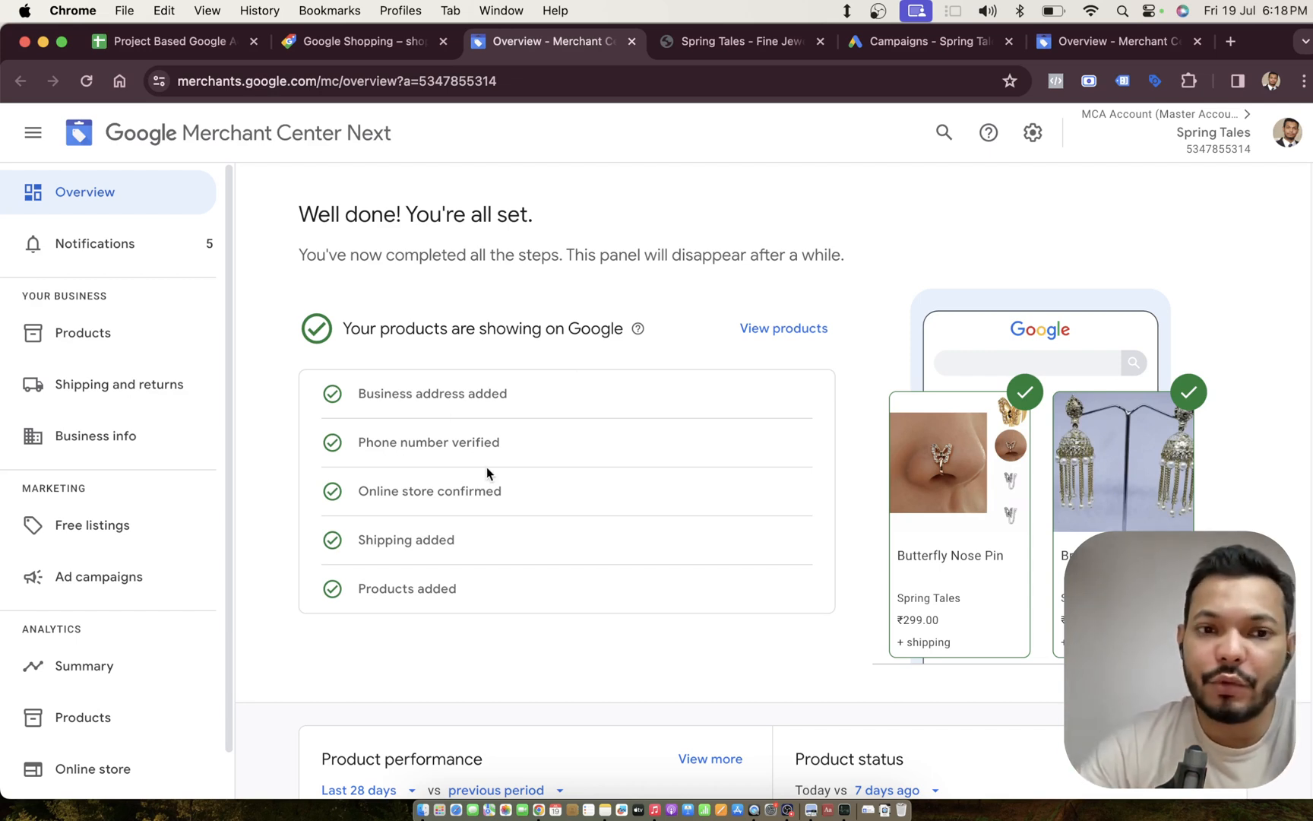
scroll(487, 468, "down", 1)
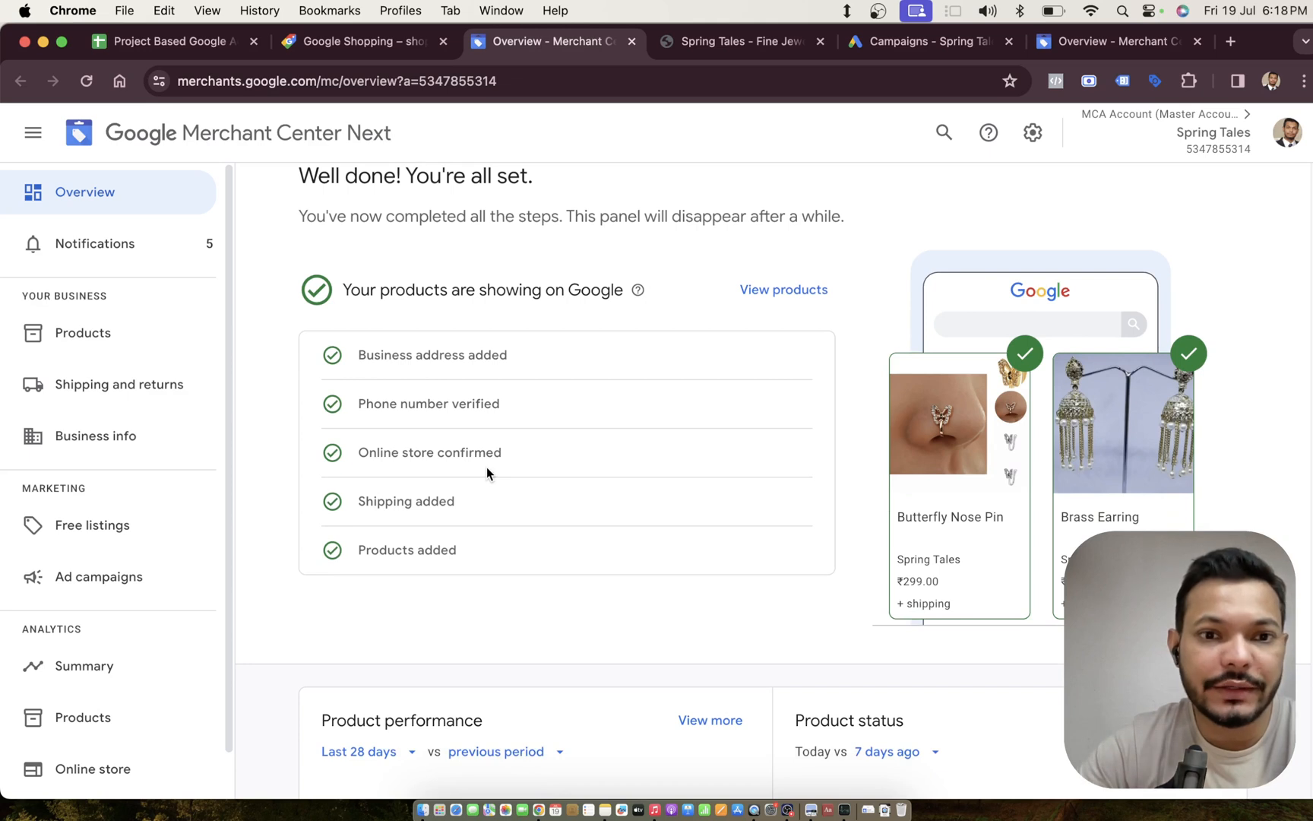
scroll(487, 473, "down", 1)
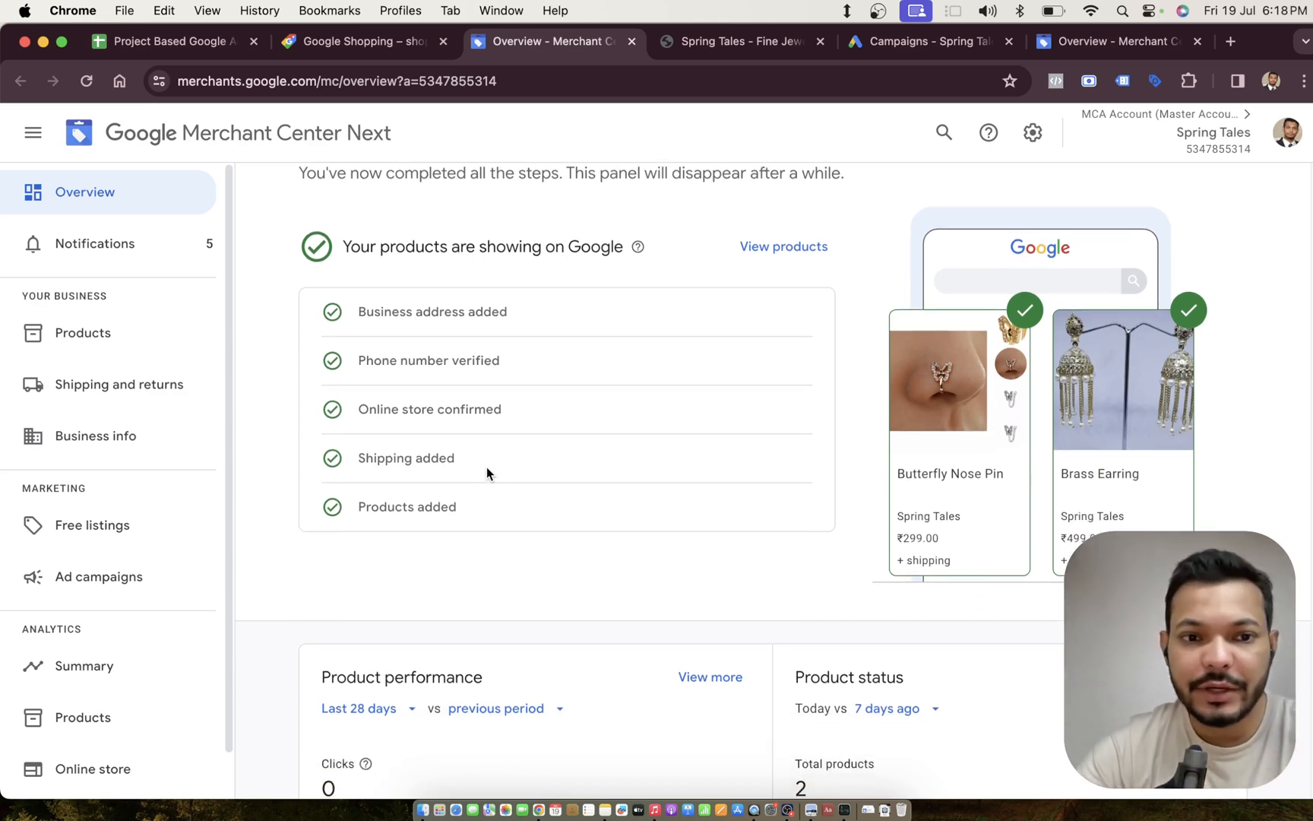
scroll(487, 472, "down", 1)
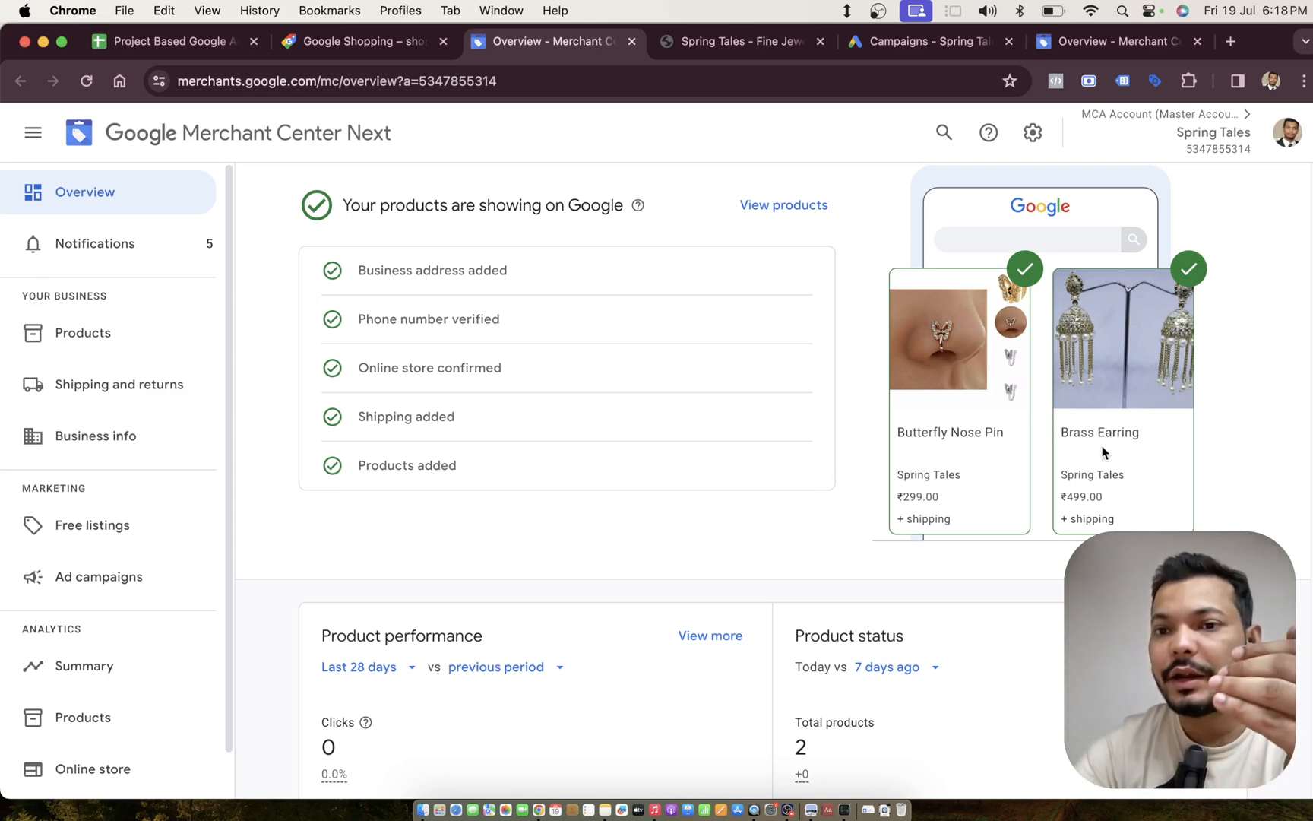
scroll(968, 421, "down", 5)
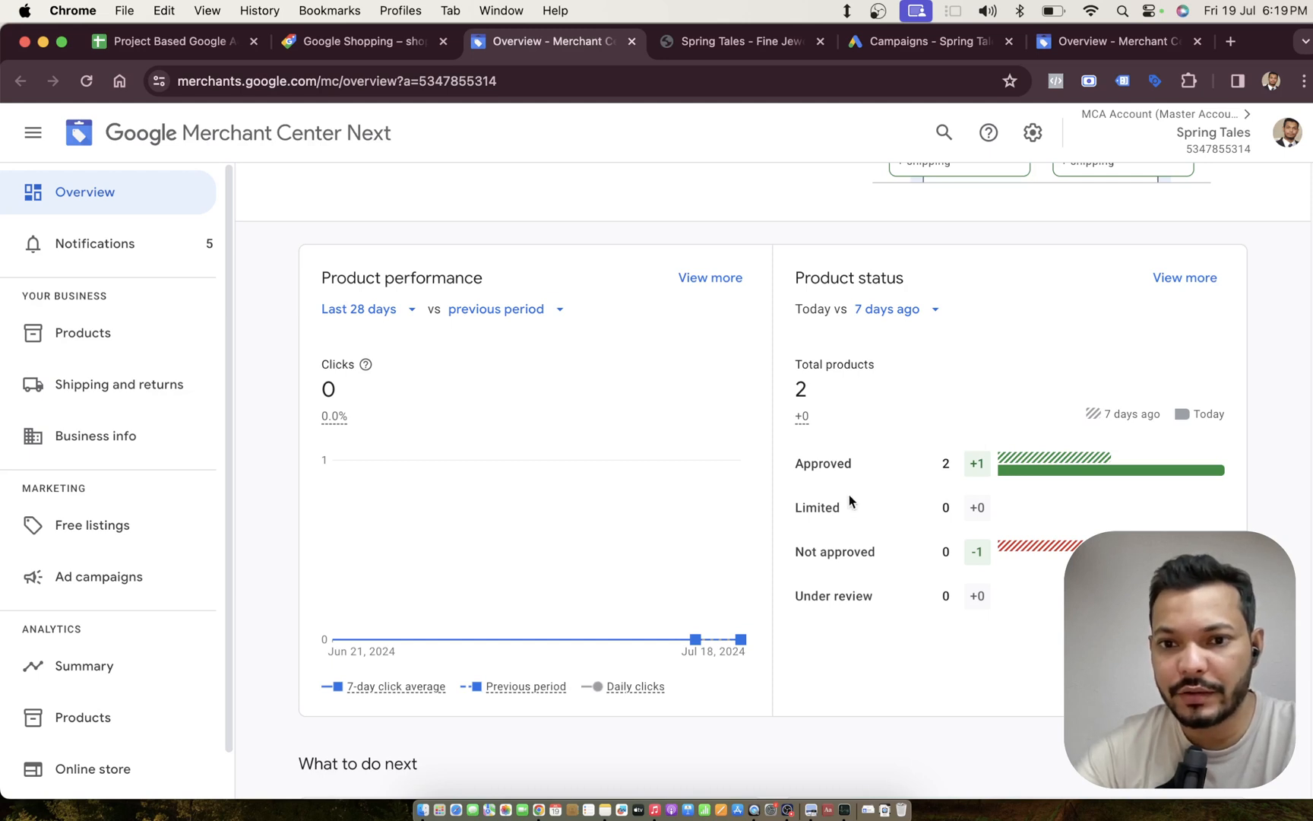
scroll(937, 523, "up", 2)
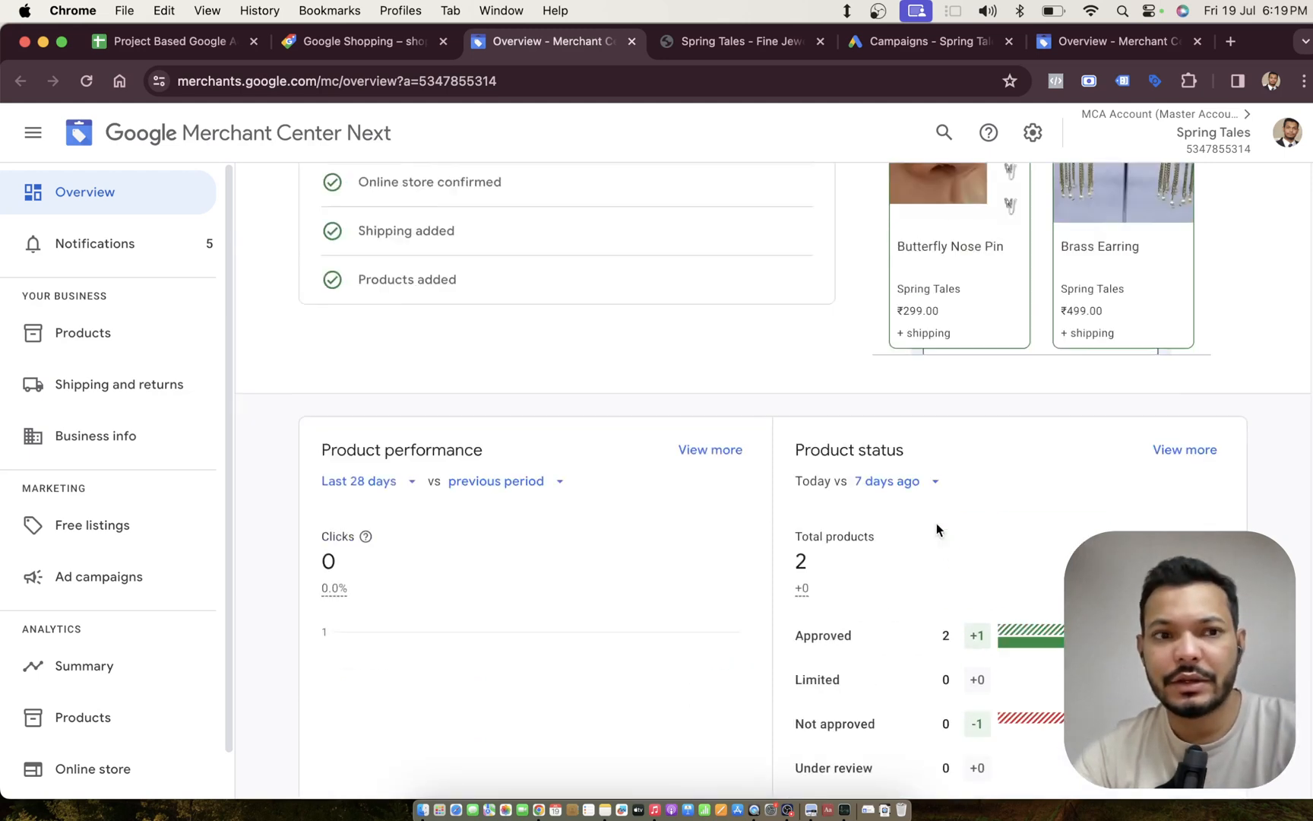
scroll(937, 529, "up", 5)
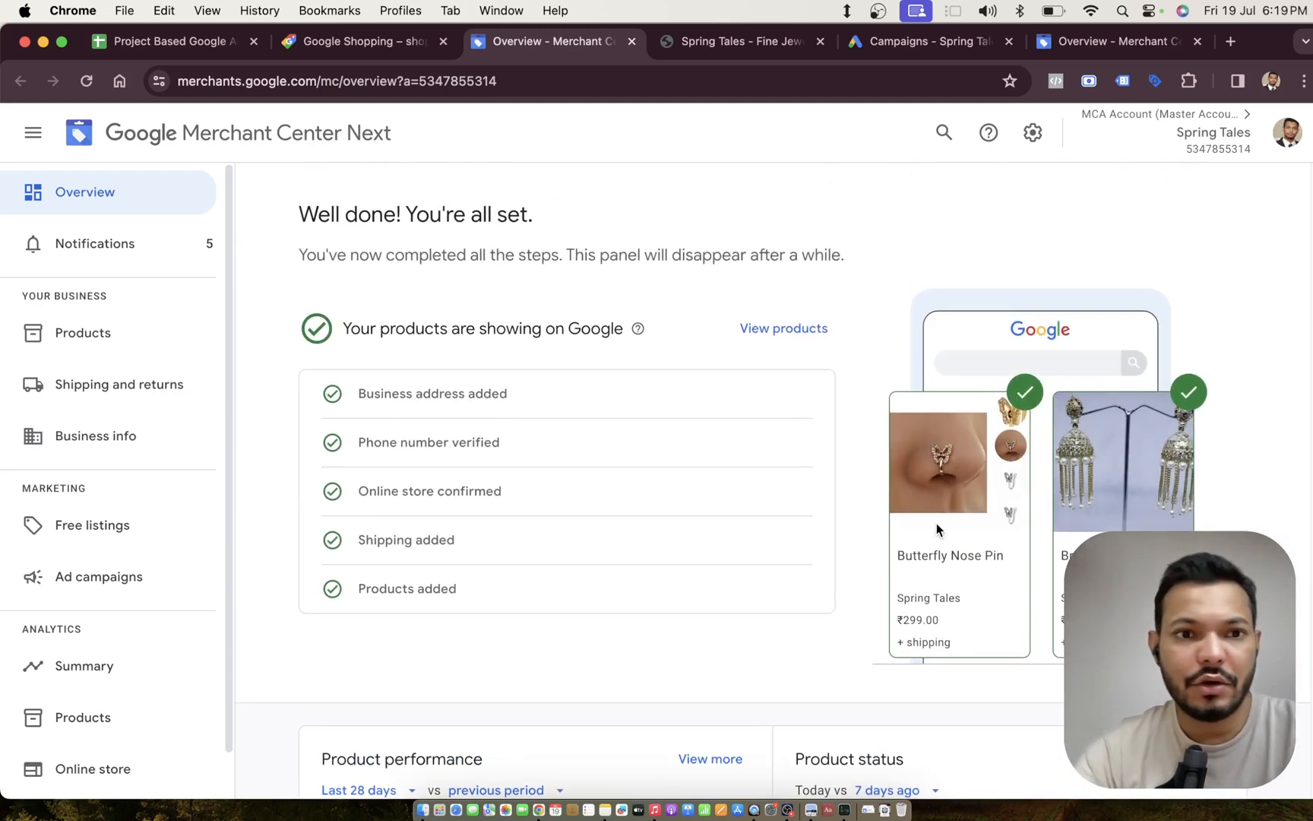
Step: Check the list of all products, and review the overview's product status and suggested next actions
left_click(130, 338)
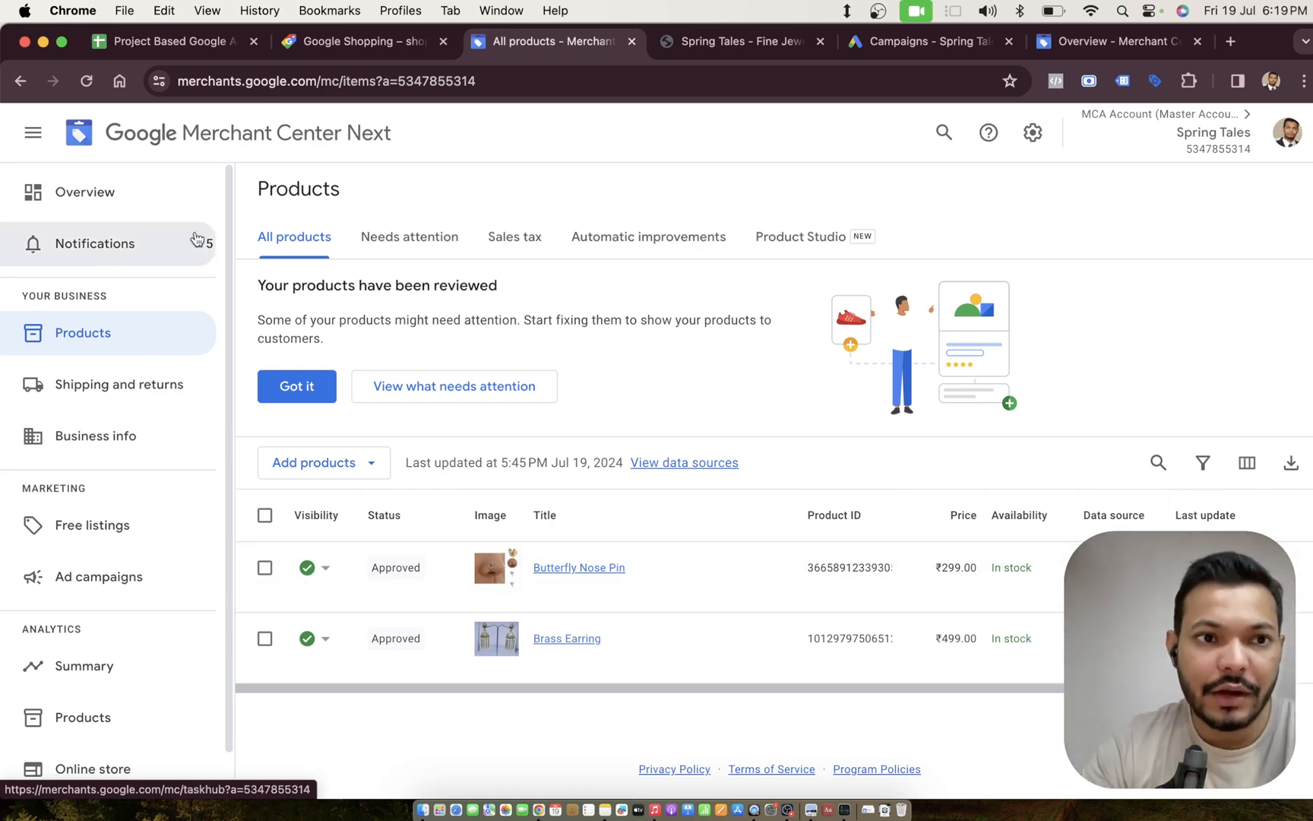
left_click(147, 204)
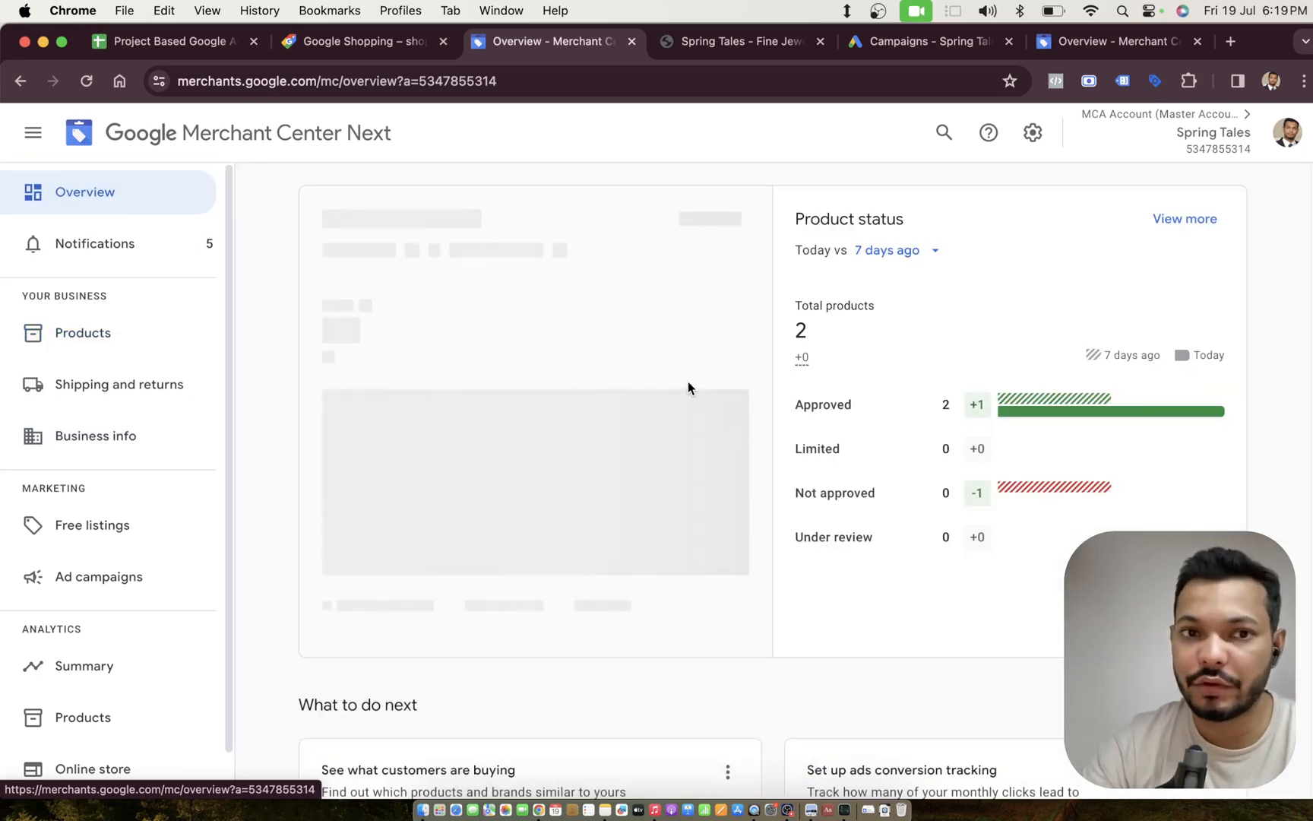
scroll(688, 386, "down", 5)
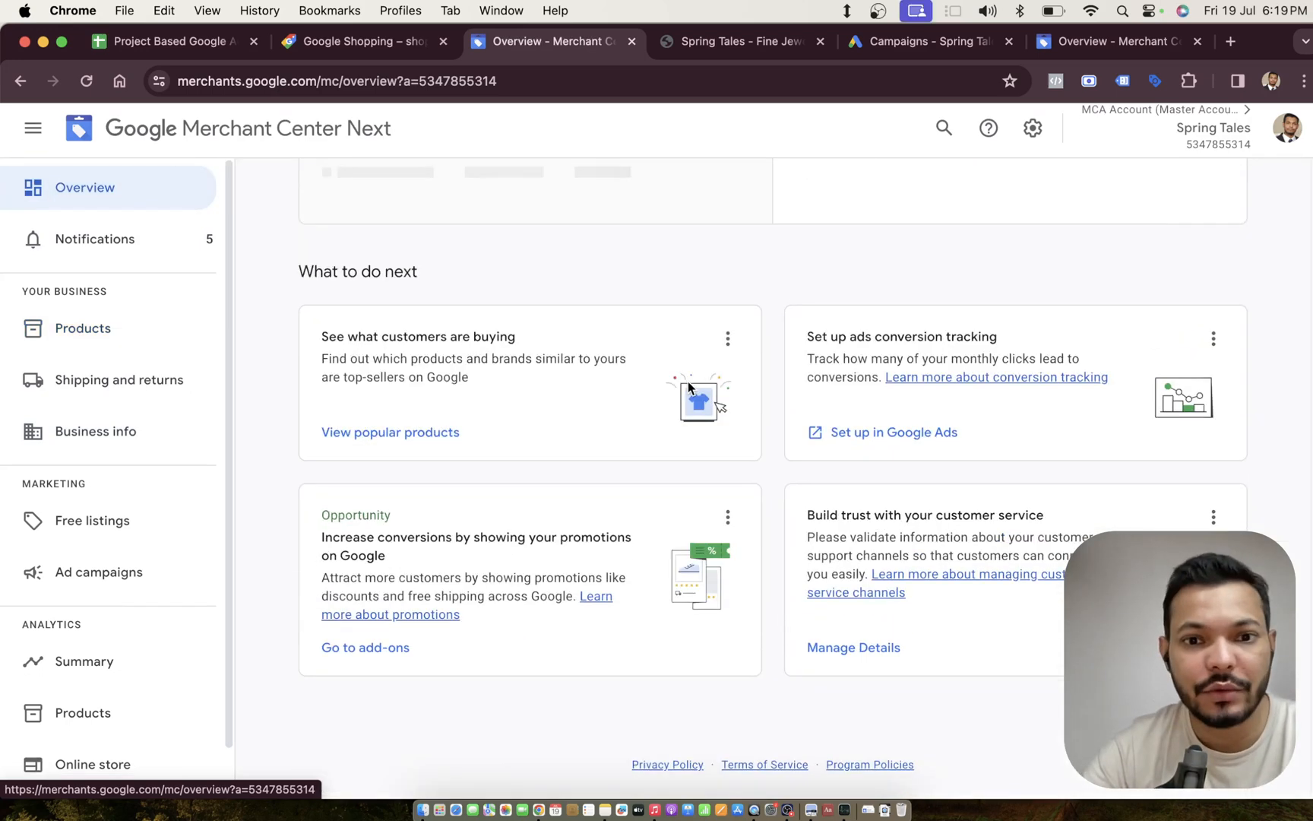
scroll(689, 386, "up", 5)
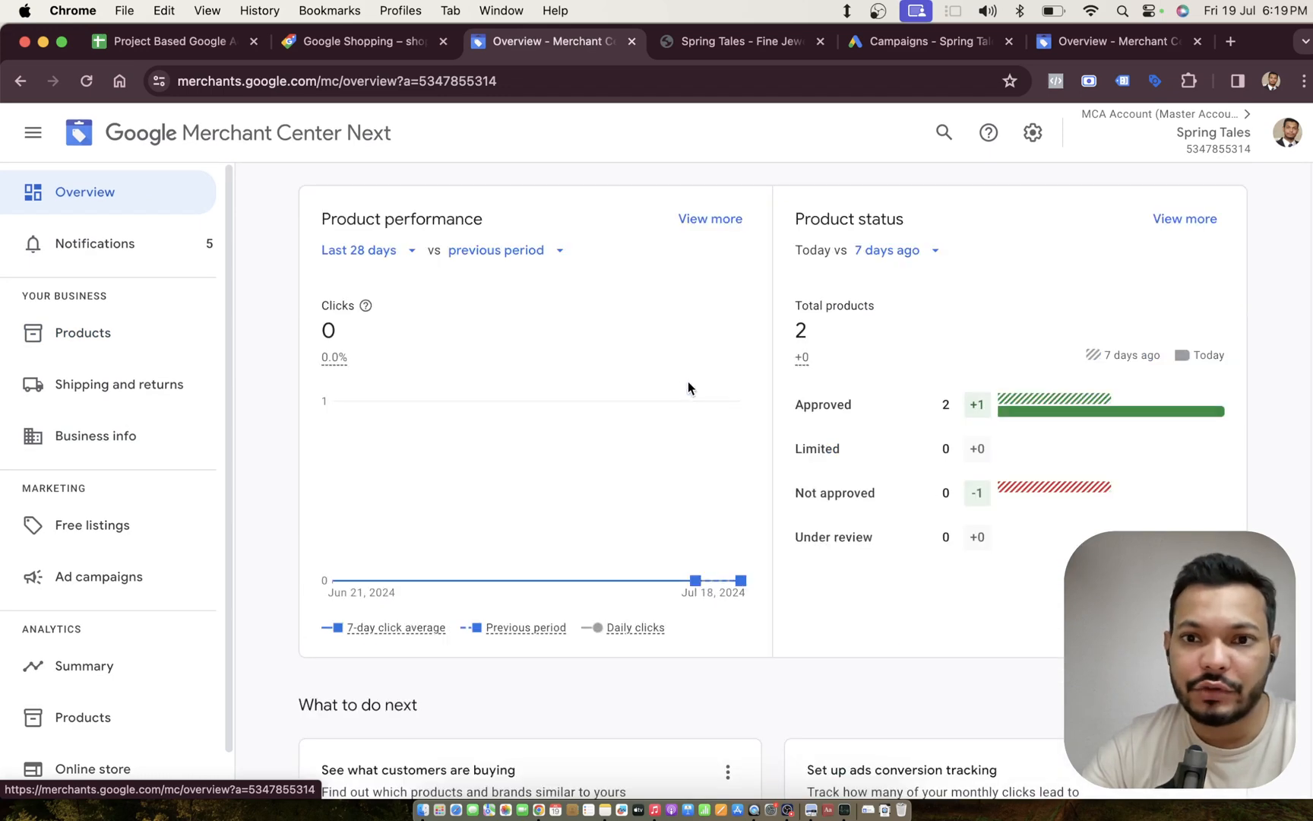
Step: Check which products need attention and view the store's shipping policies
left_click(146, 335)
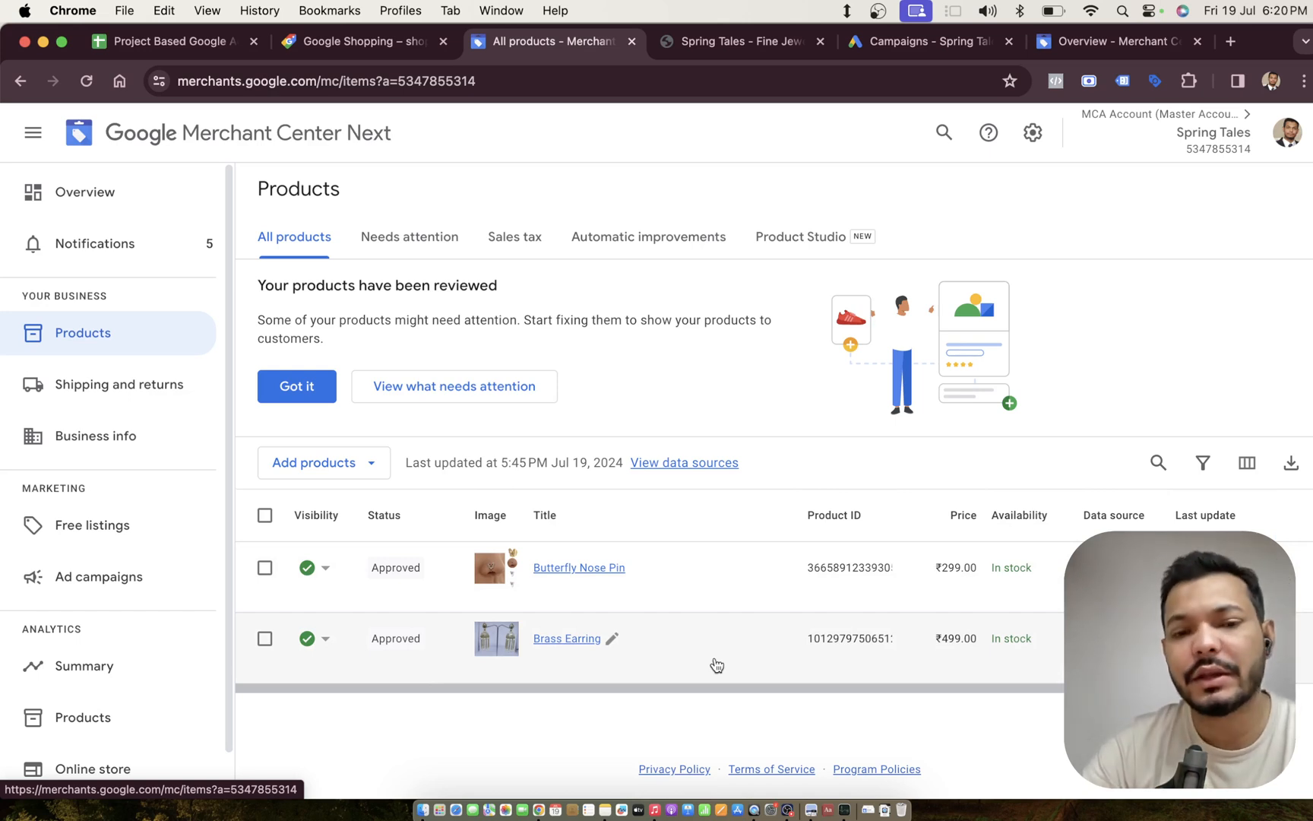
left_click(422, 237)
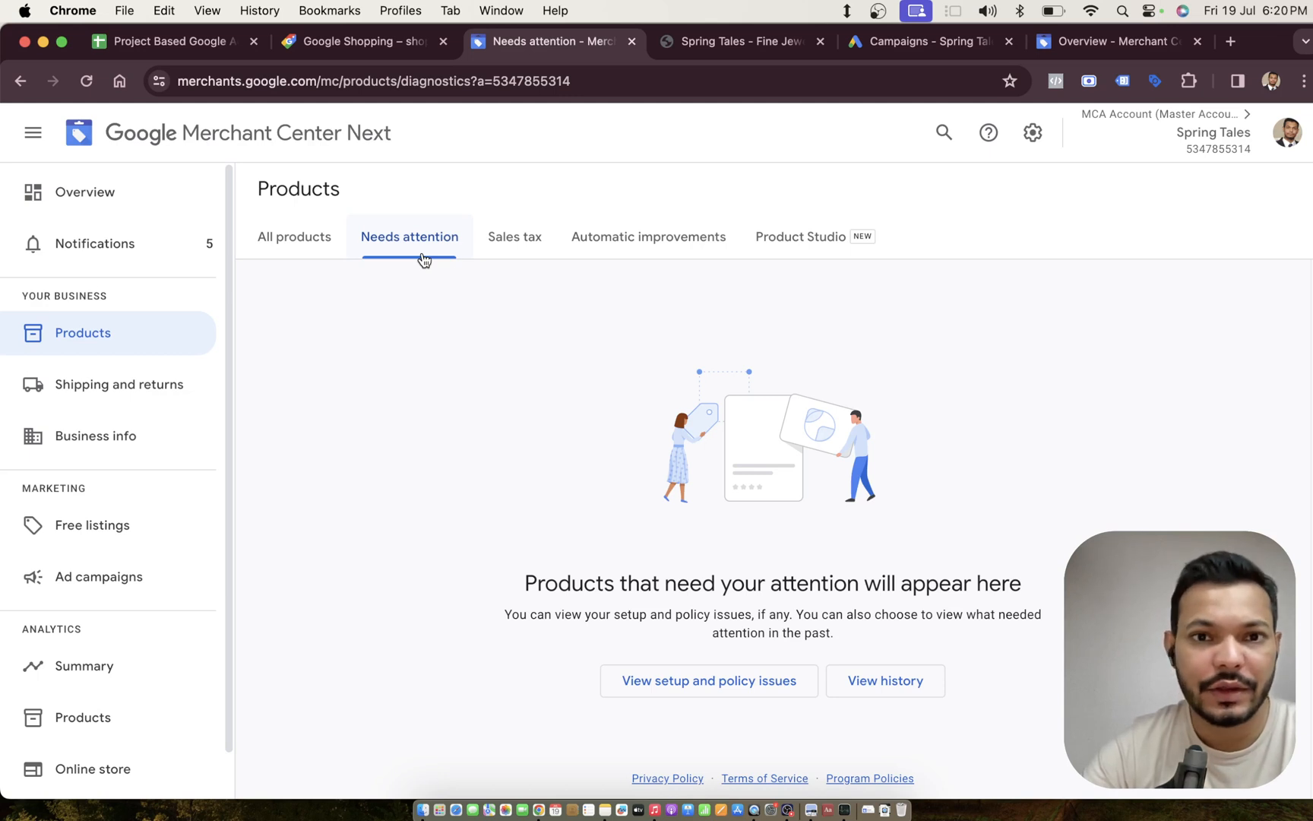
left_click(93, 396)
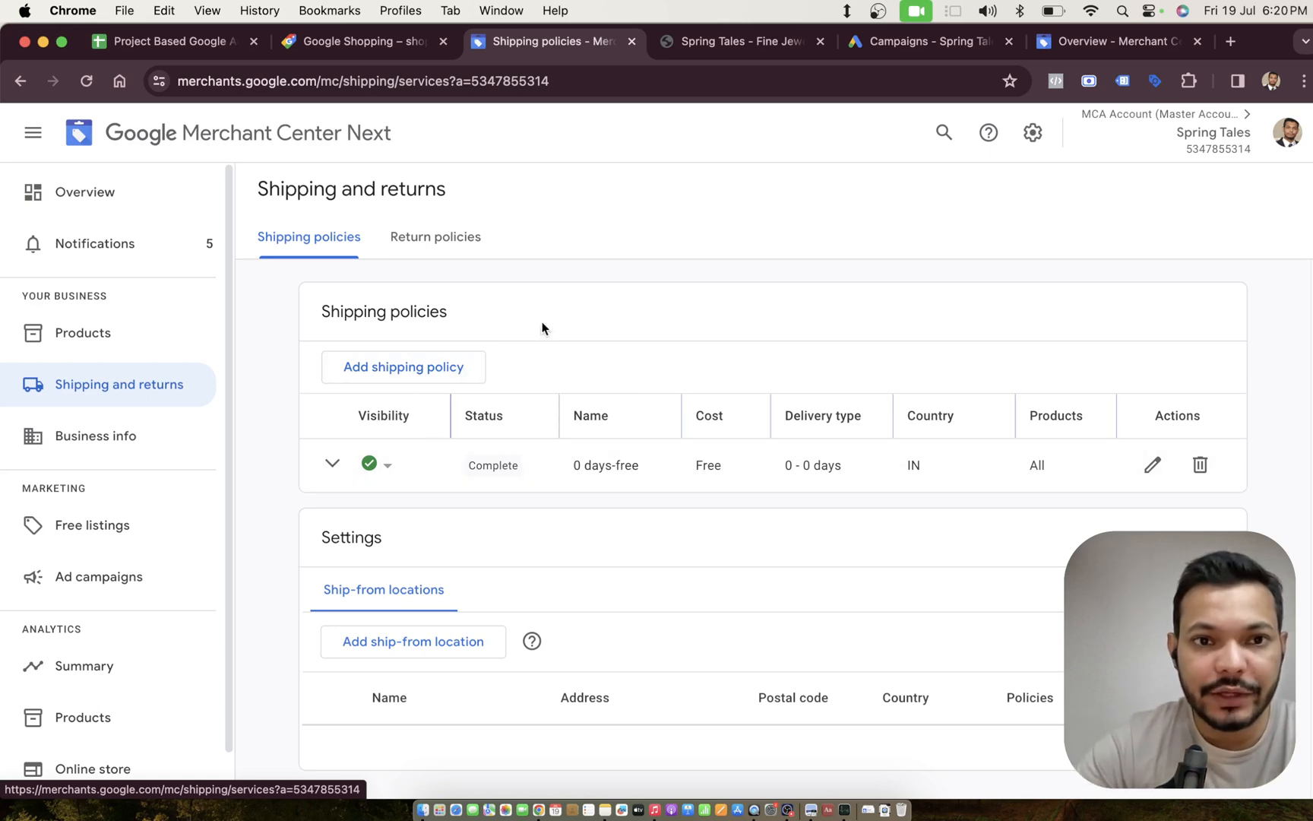
Step: Examine the business info details, including the online store, logos and colors, and checkout settings
left_click(114, 433)
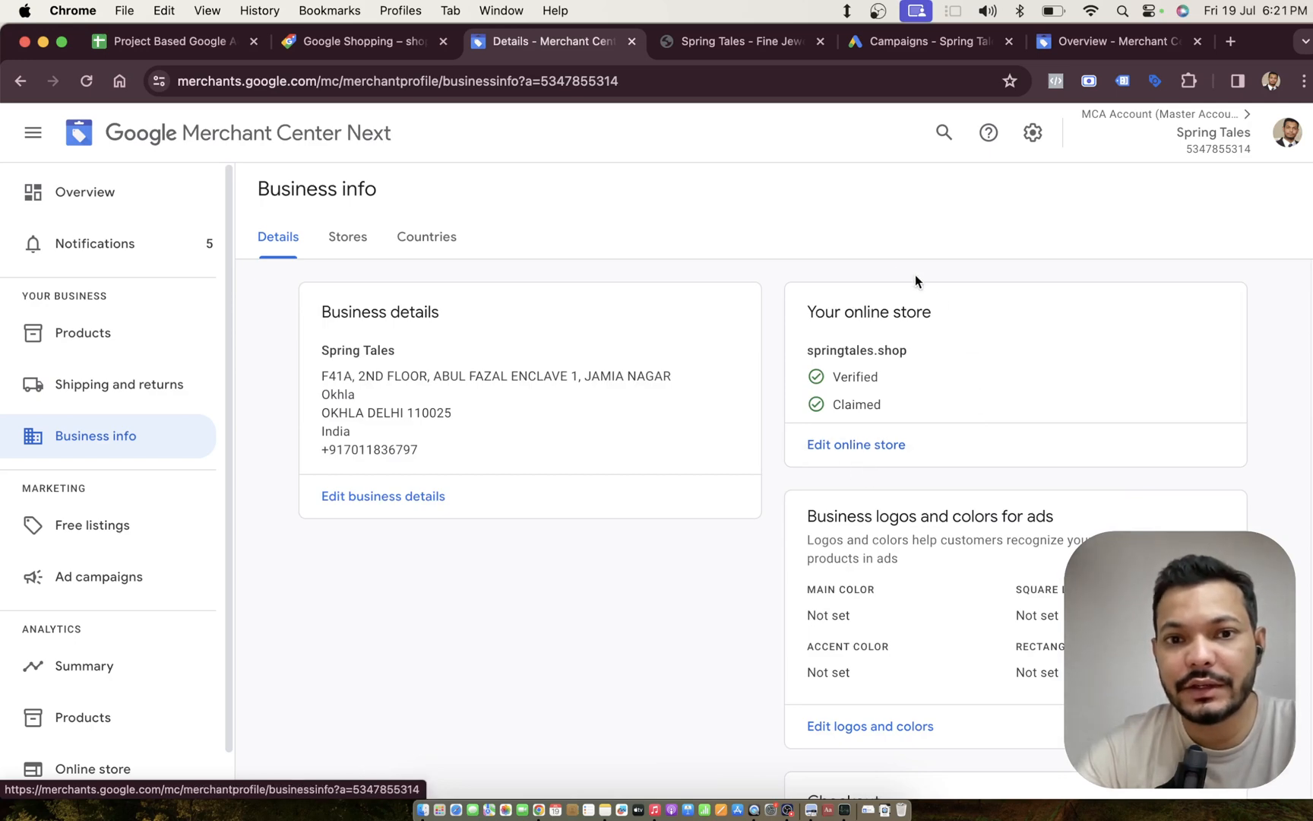
scroll(527, 638, "down", 5)
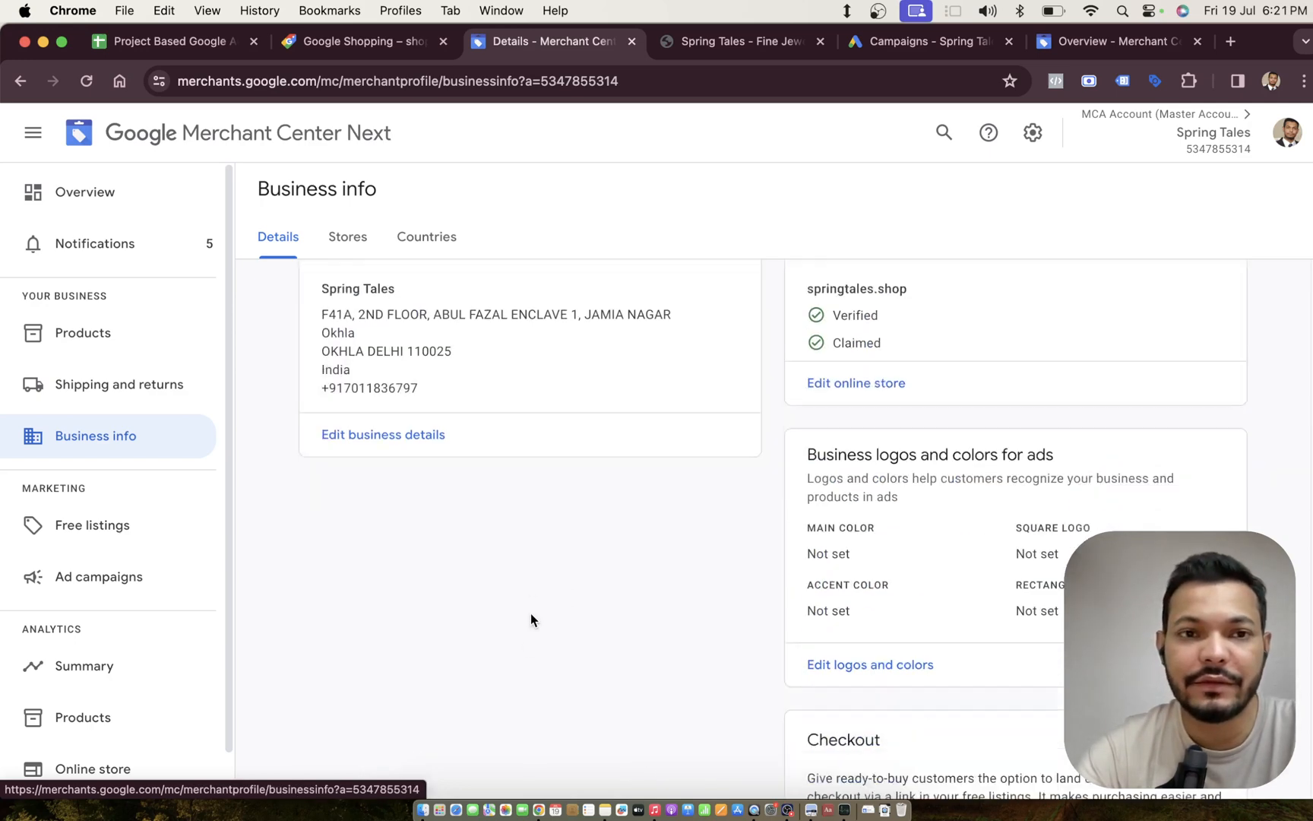
scroll(530, 613, "up", 1)
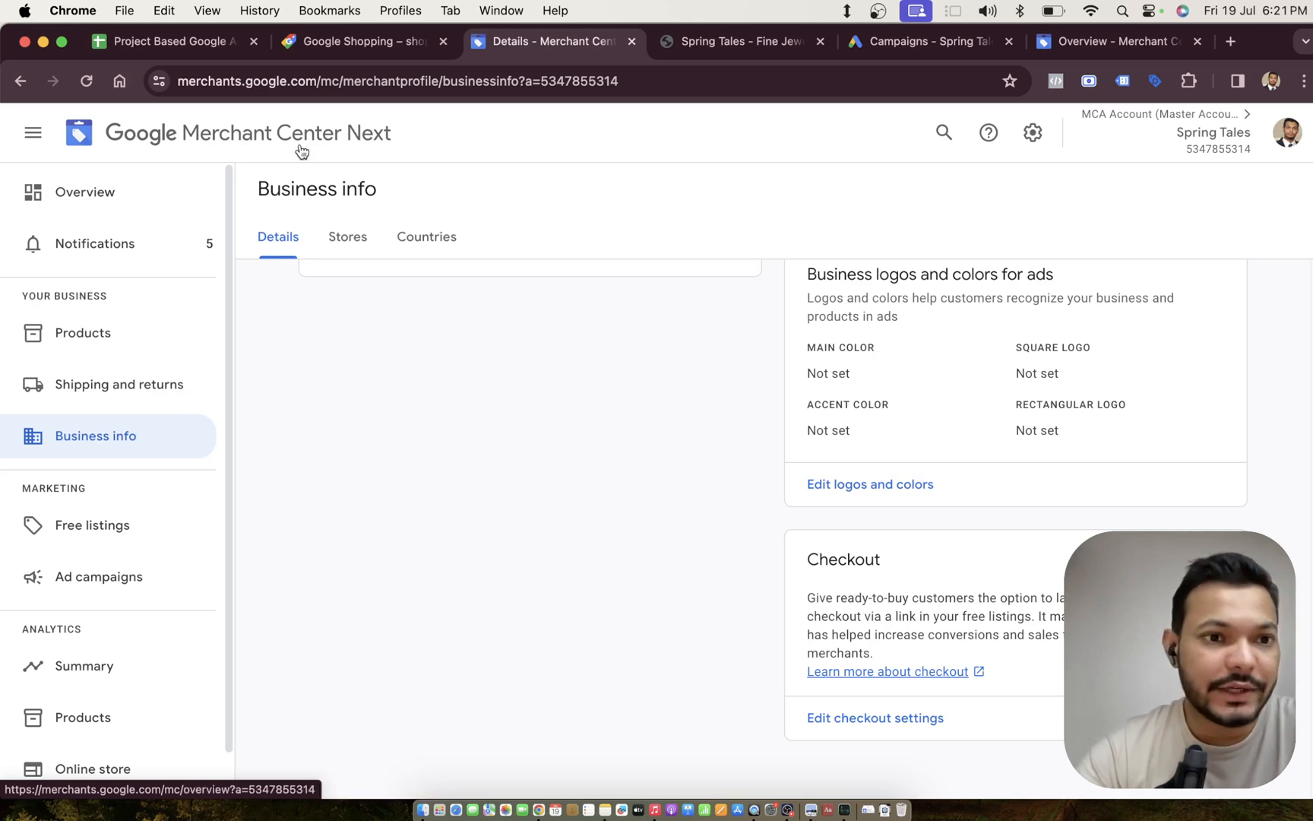
Step: Review the free listings information and the analytics summary of traffic from Google
left_click(127, 513)
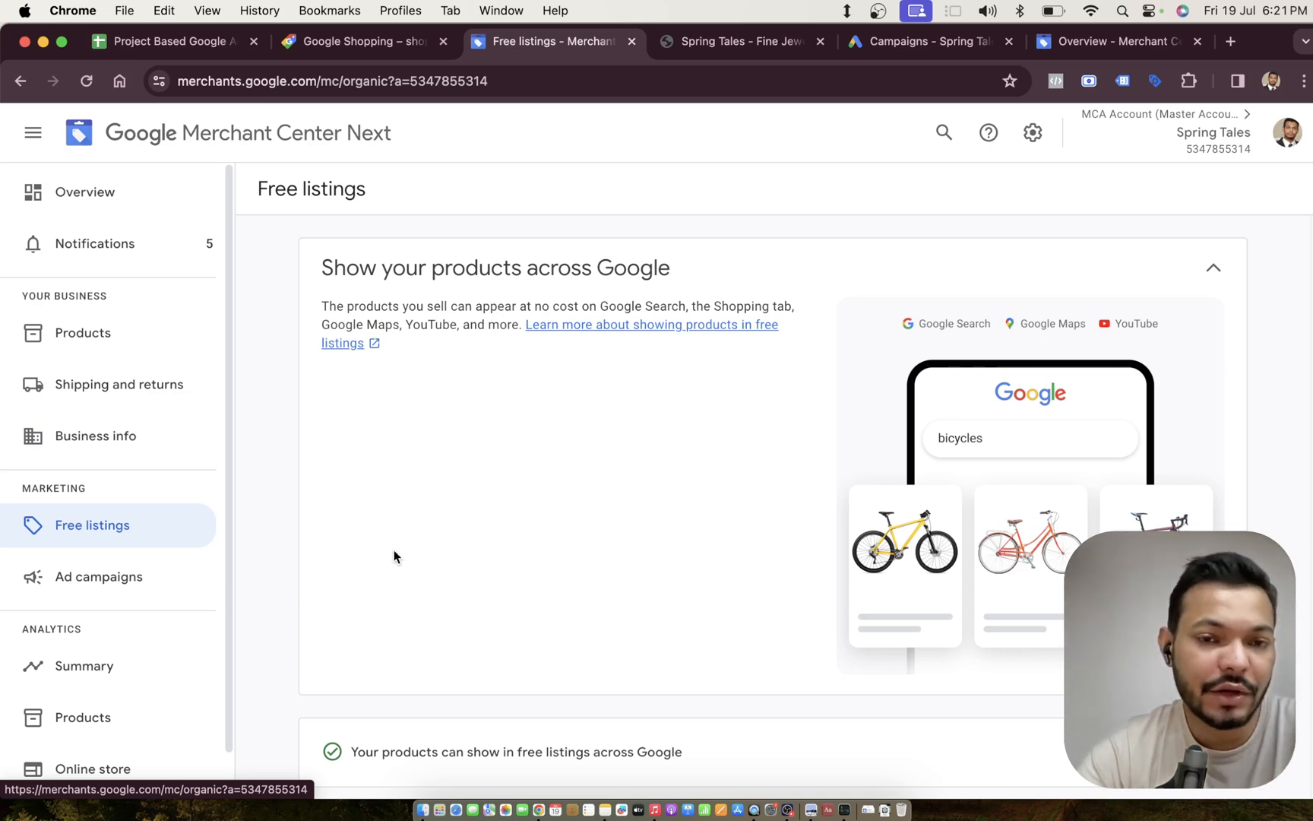
scroll(394, 551, "down", 2)
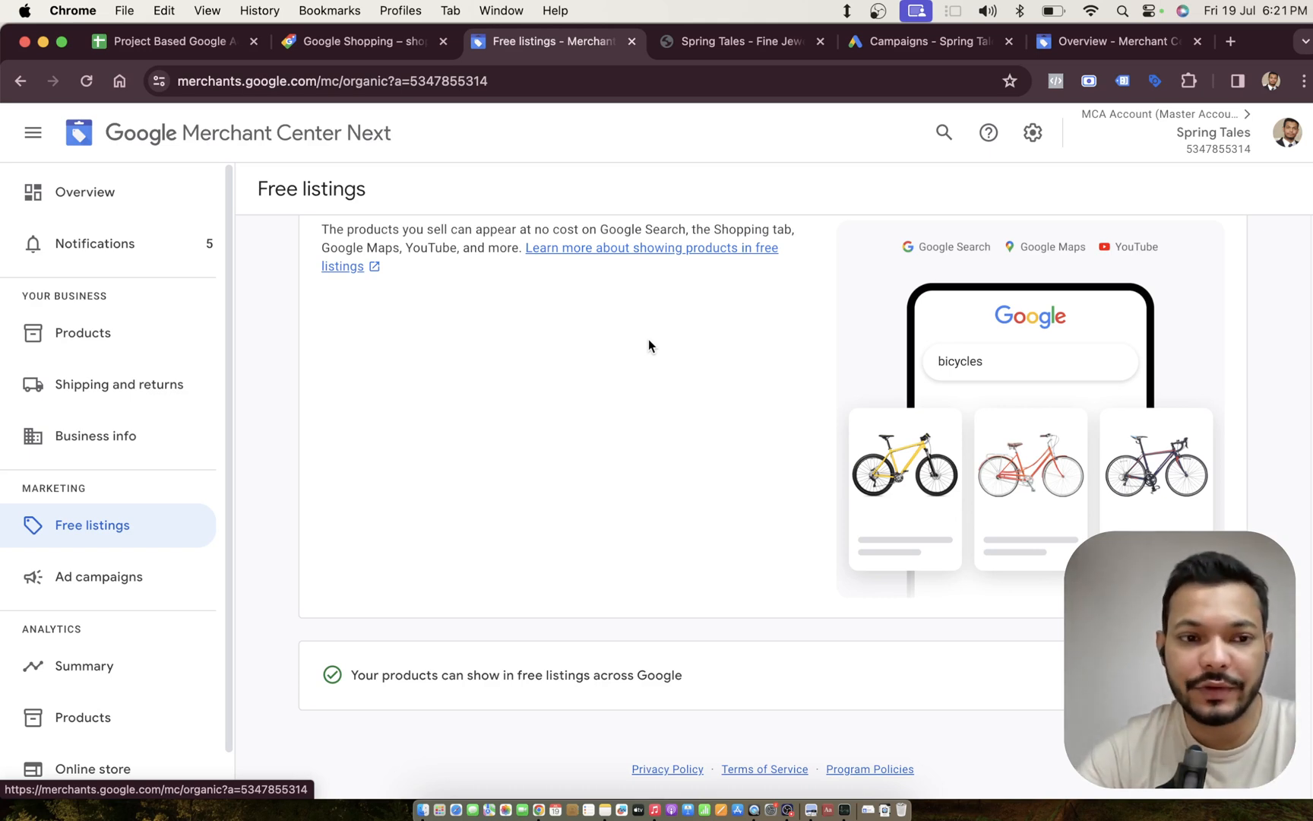
scroll(131, 676, "down", 1)
left_click(127, 679)
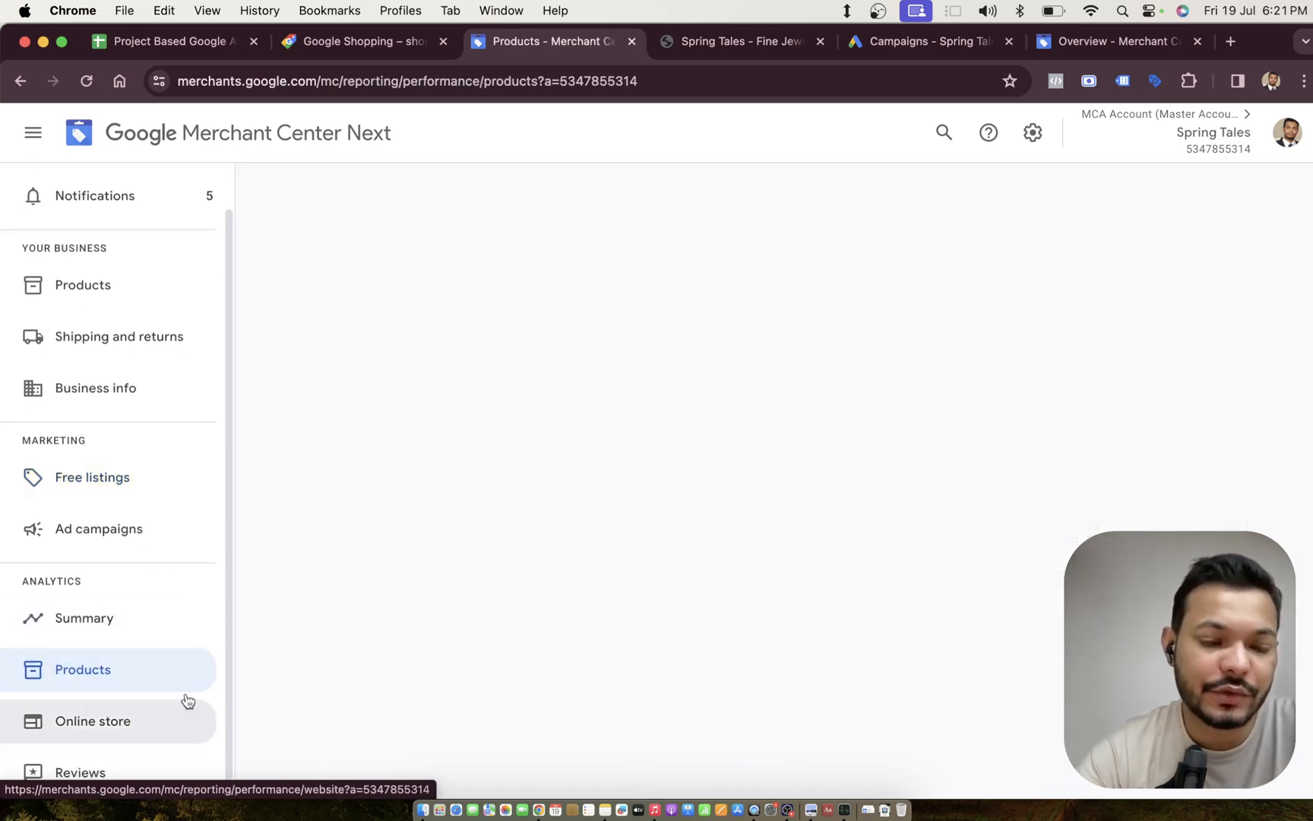
left_click(171, 616)
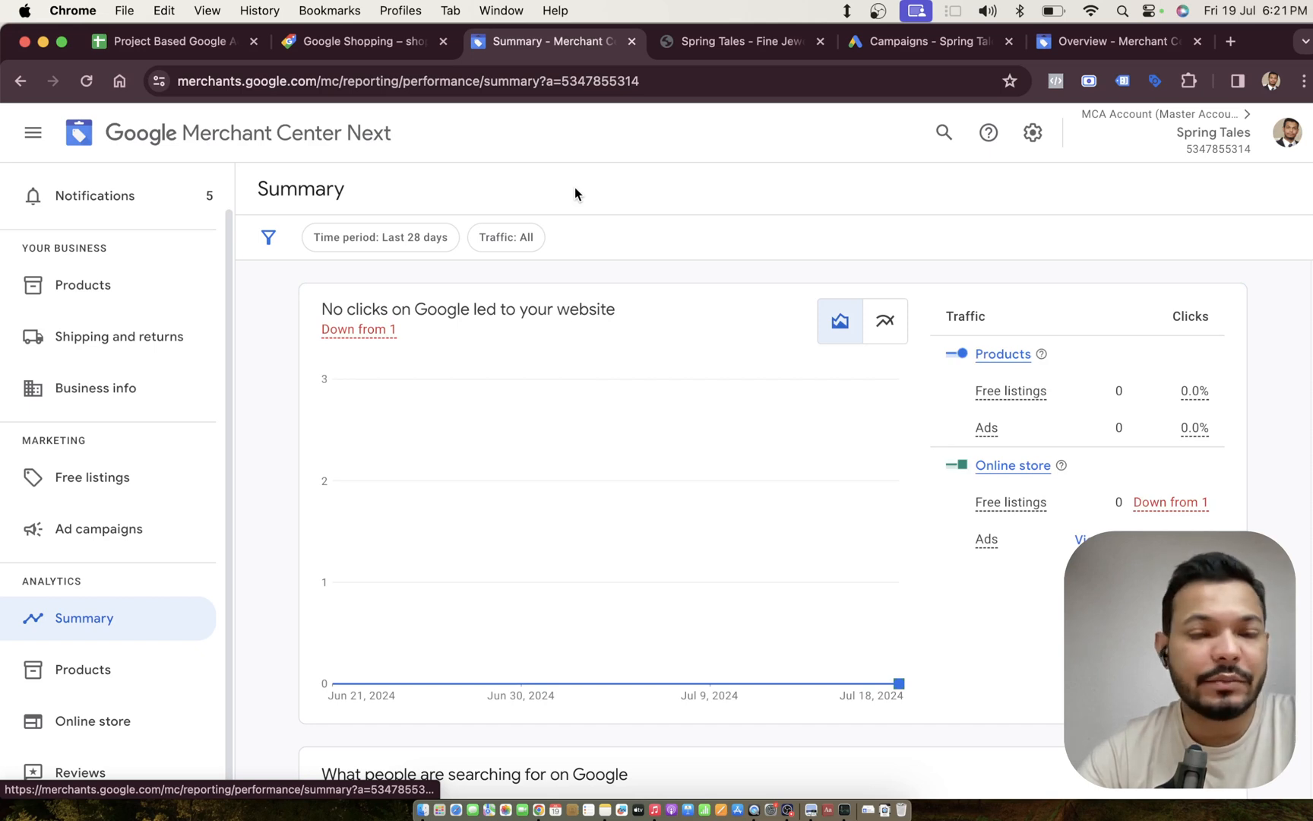
Step: Switch from the Spring Tales sub-account to the overview of MCA Account (Master Account)
left_click(1219, 157)
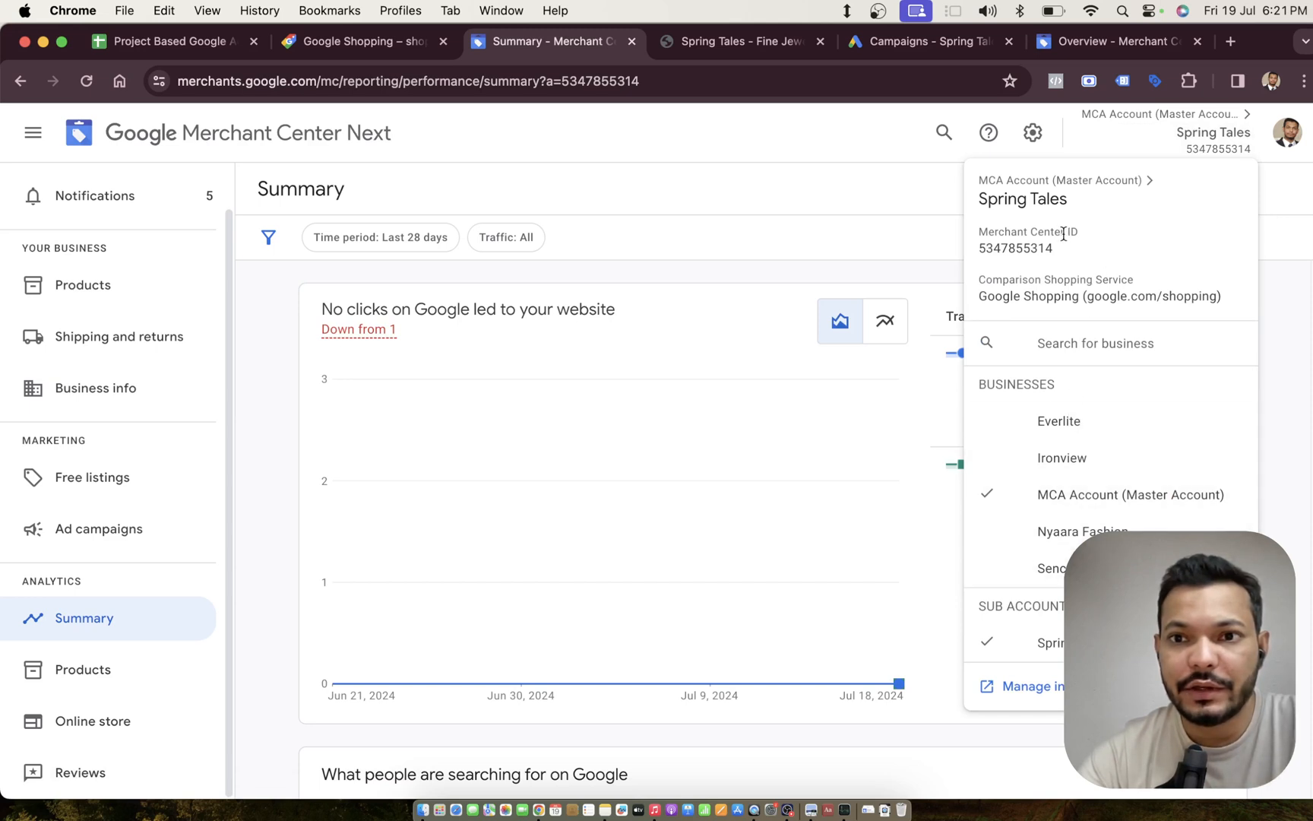
left_click(1125, 188)
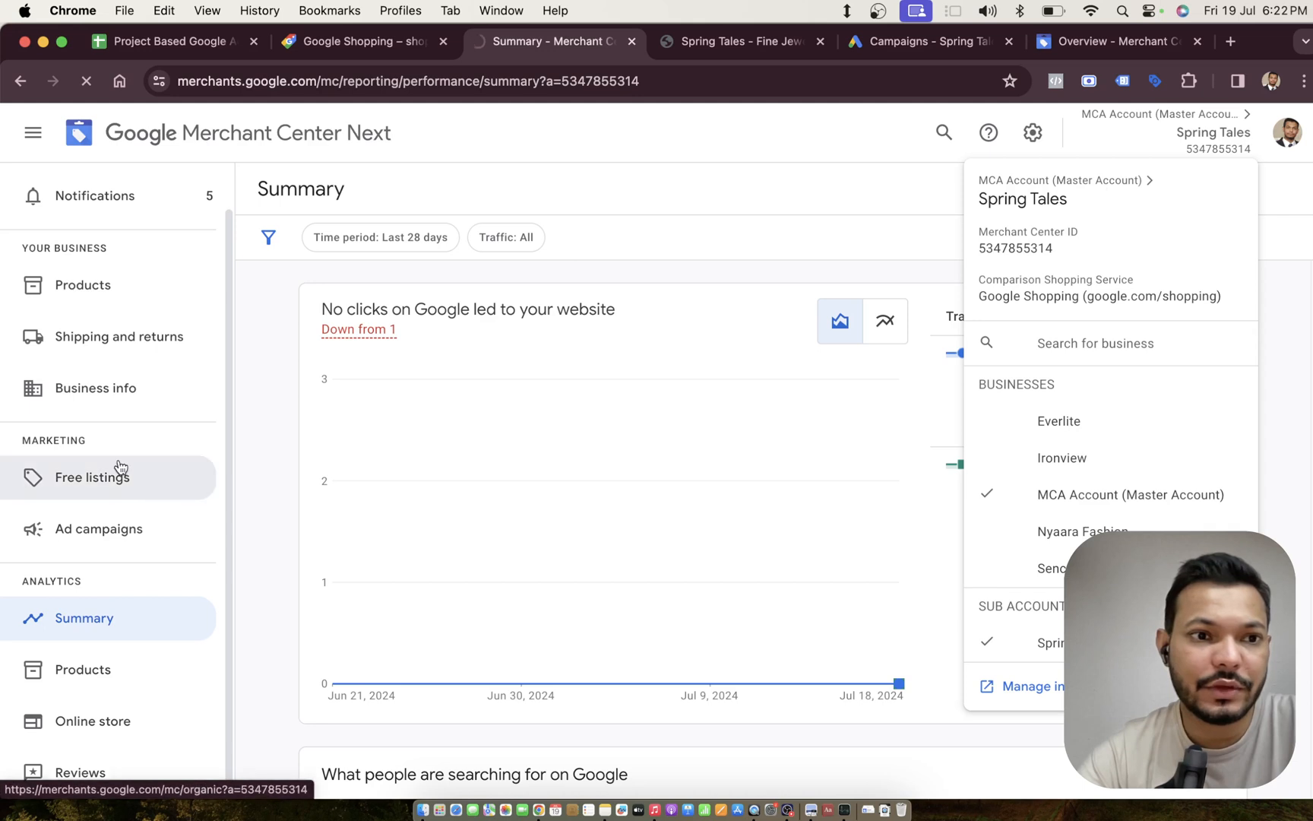
scroll(117, 469, "up", 1)
left_click(162, 327)
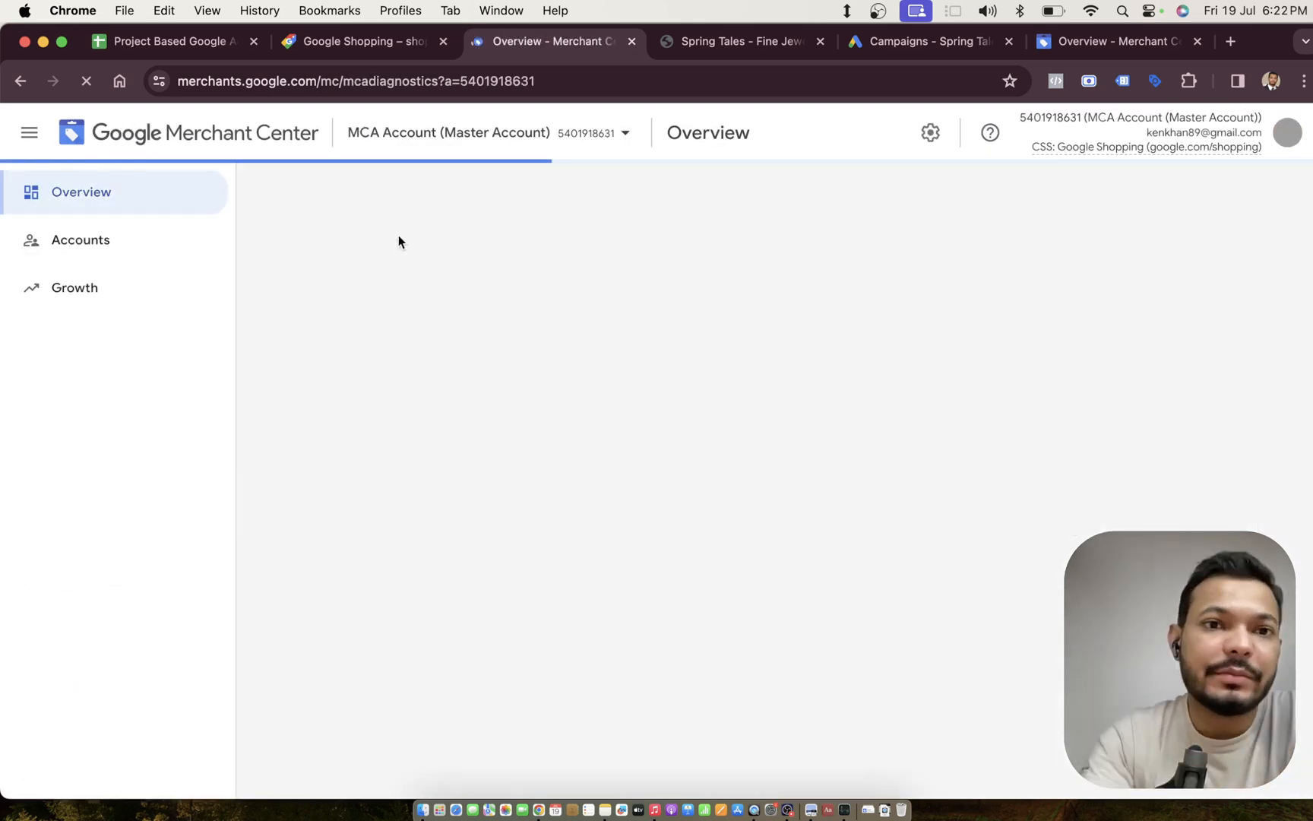
mouse_move(399, 241)
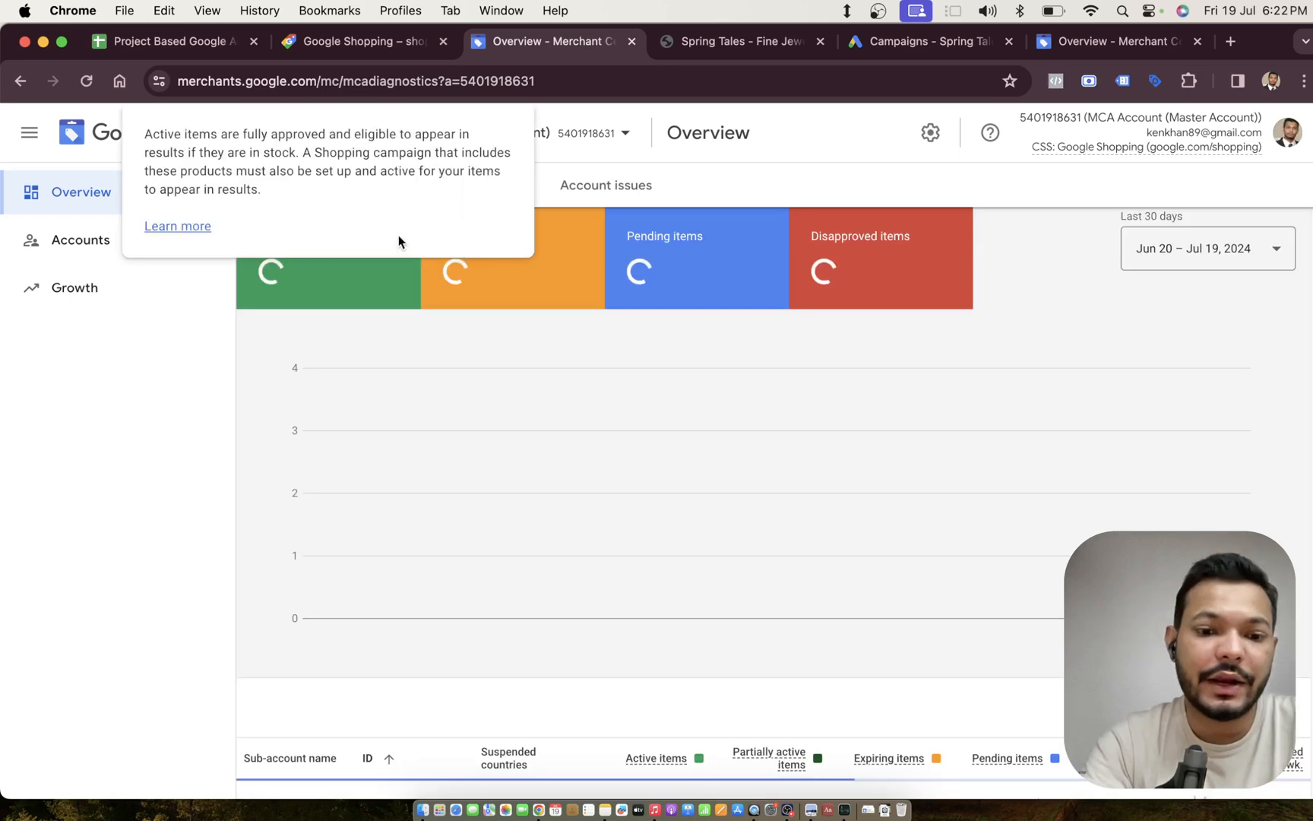
Step: Open Merchant Center in an additional browser tab and list the accounts and sub-accounts available from the master account
key("super+t")
type("mer")
key("Return")
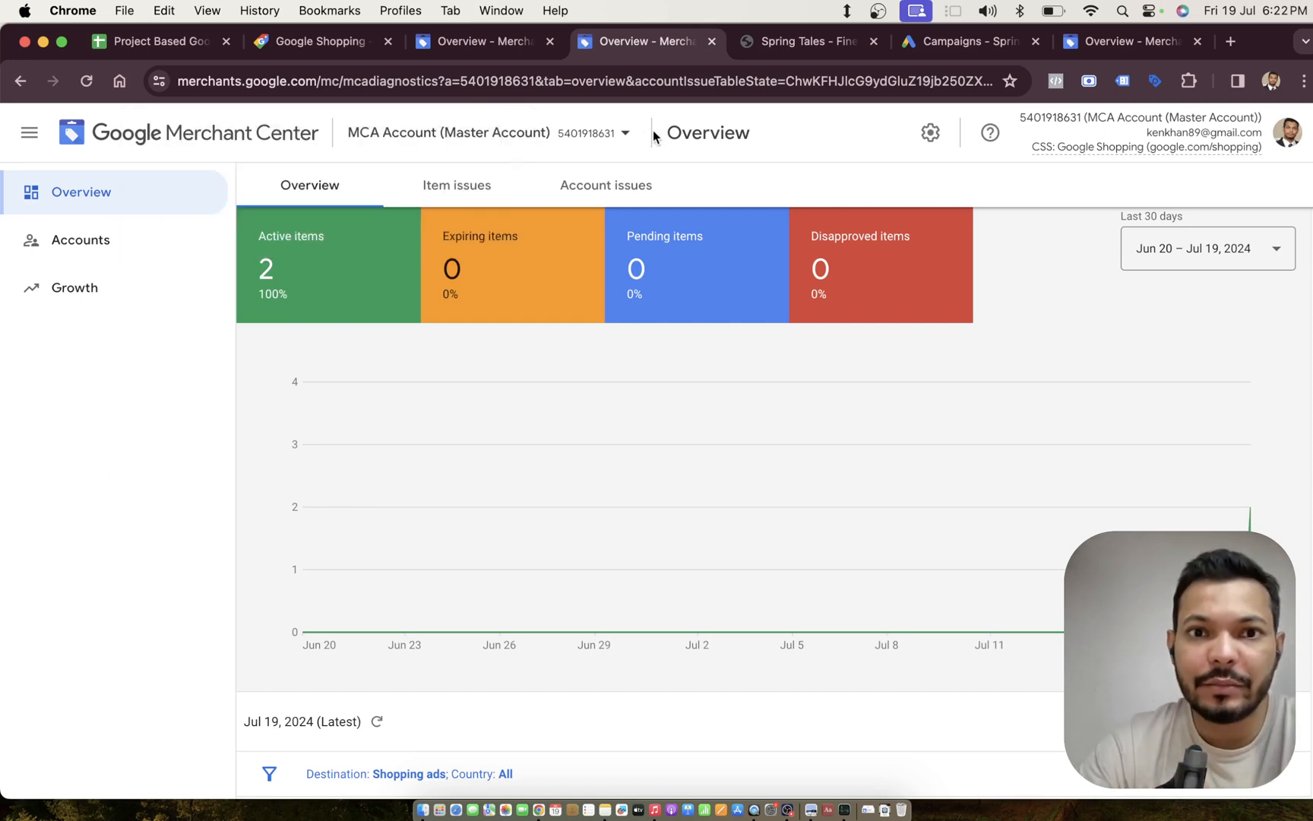
left_click(625, 134)
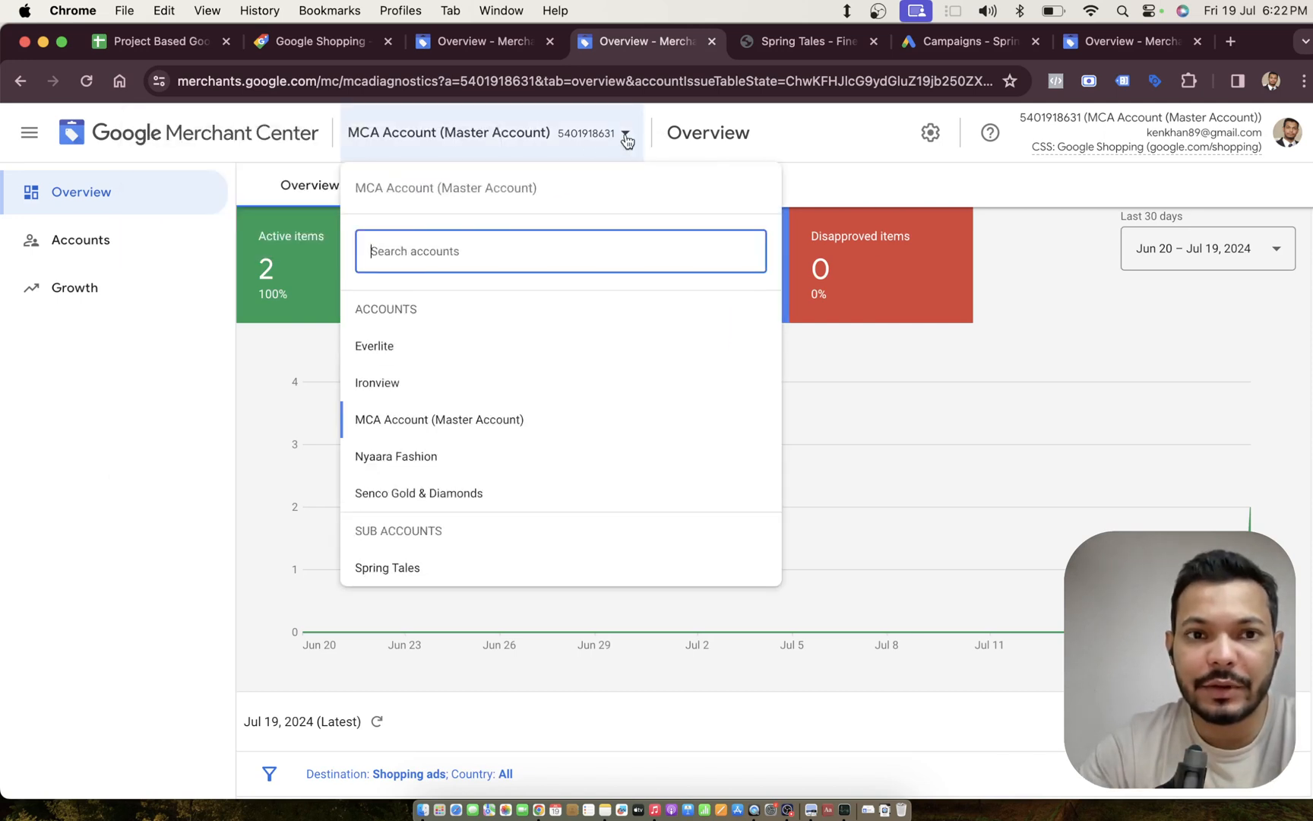
Step: Start adding a sub-account to the master account's account list with the business name Spring Tales 2
left_click(99, 532)
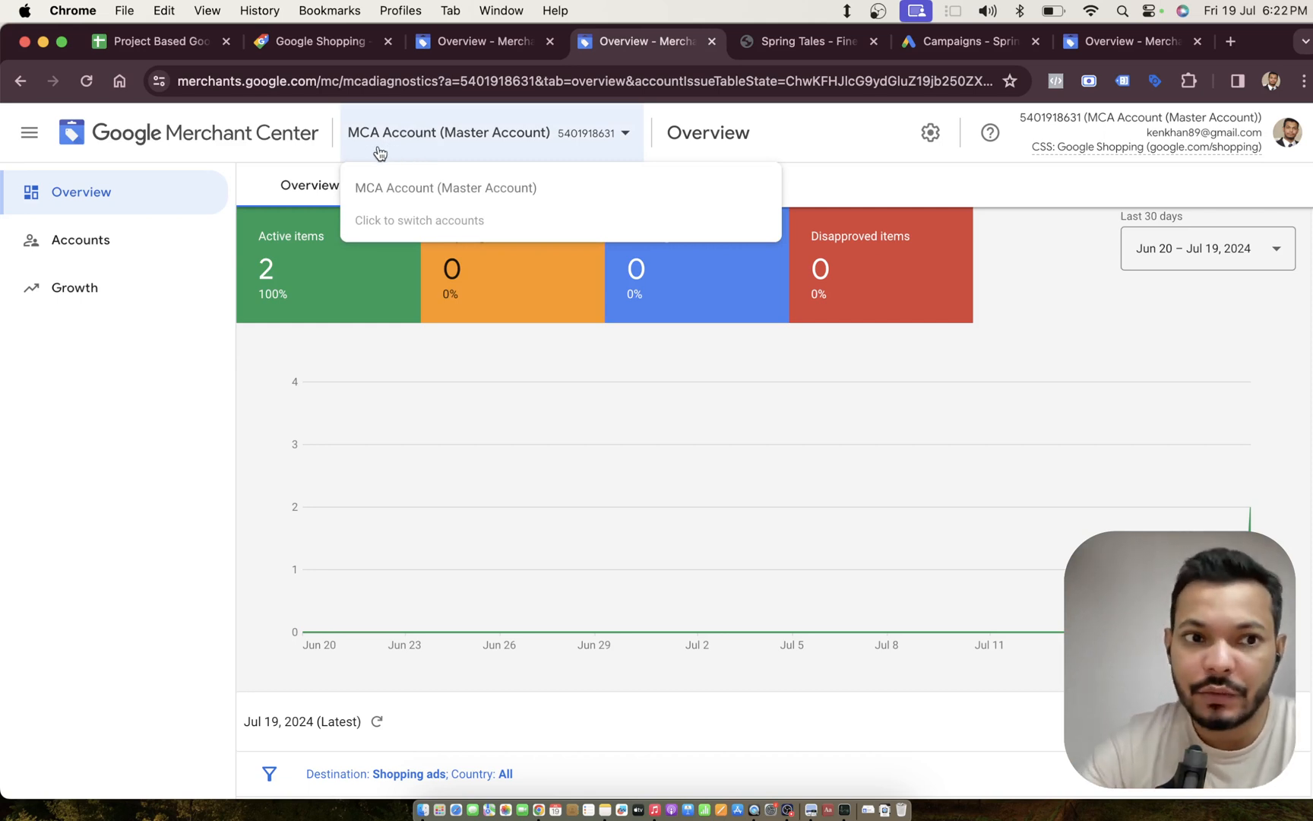
left_click(148, 241)
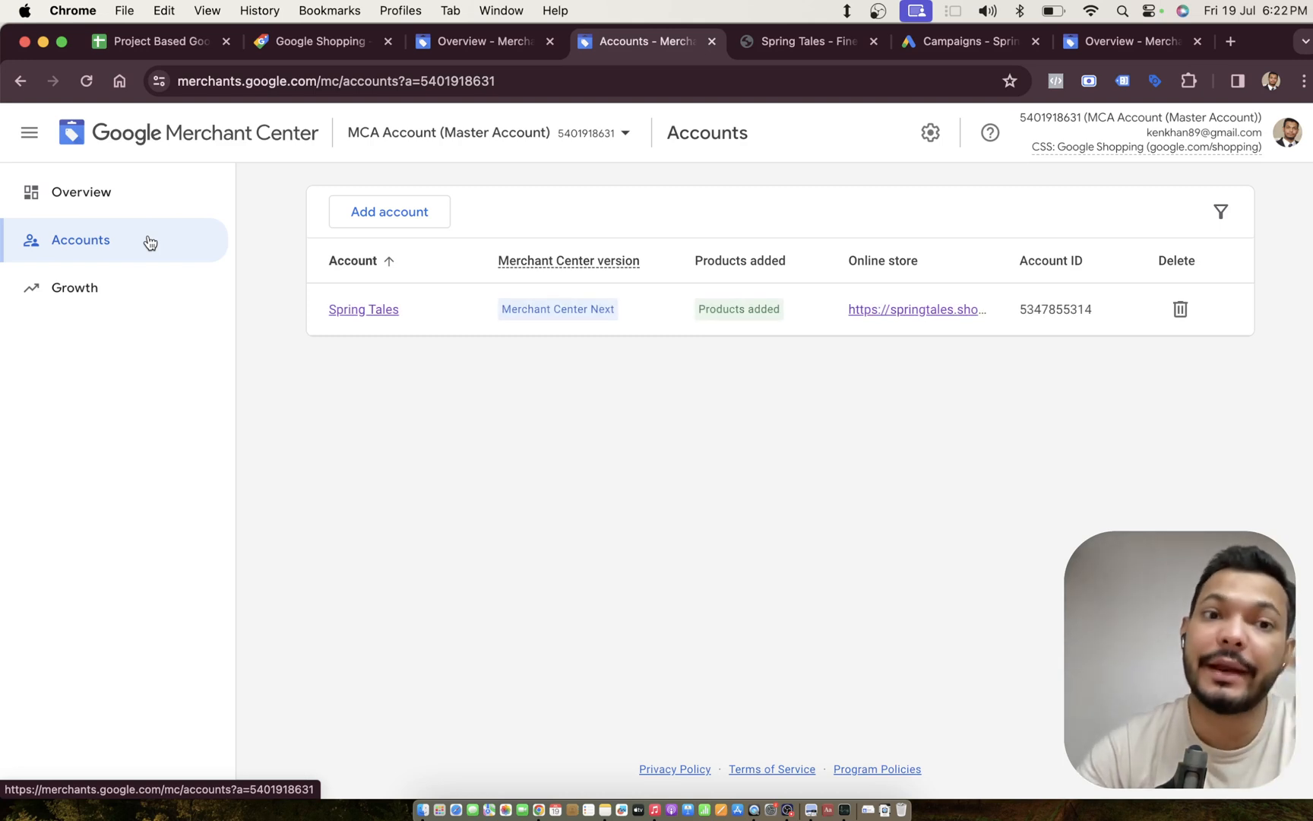
left_click(387, 220)
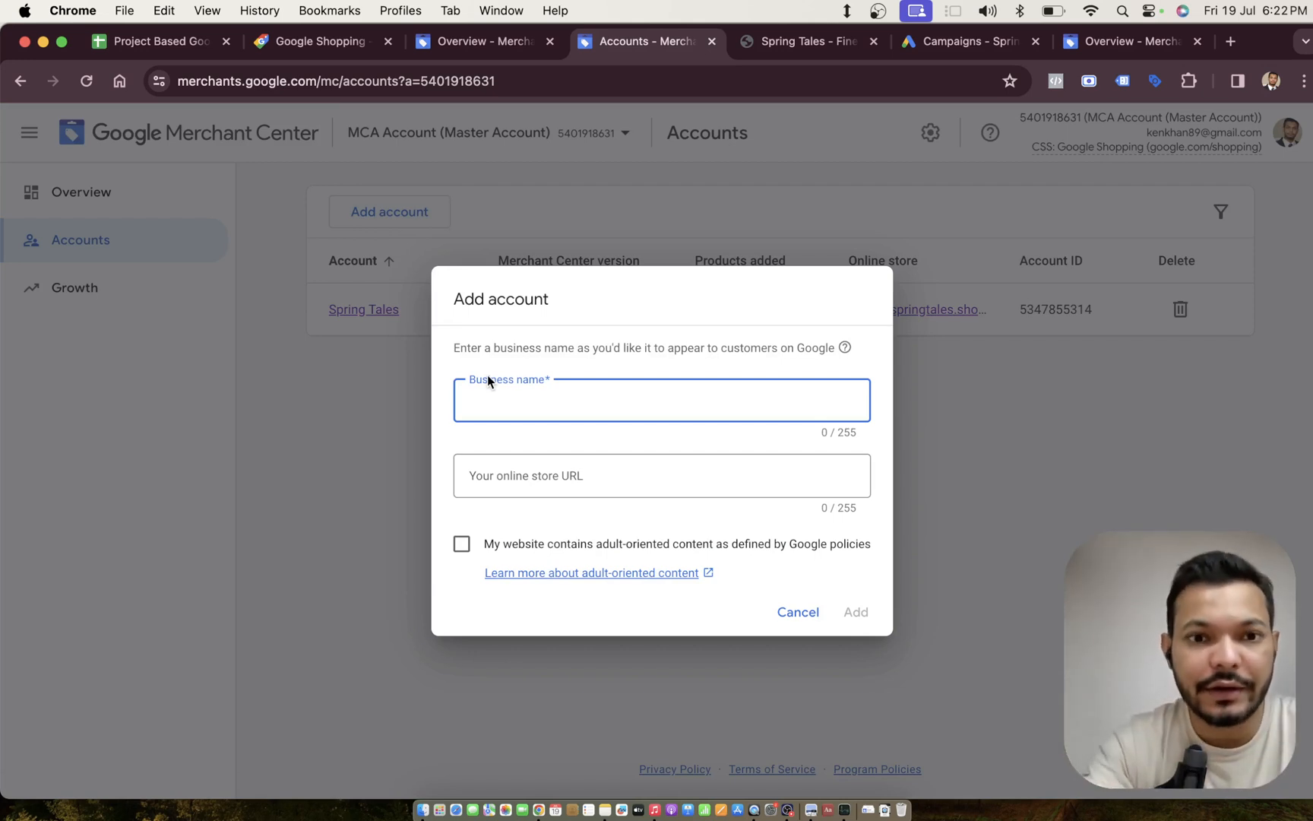
type("Spring")
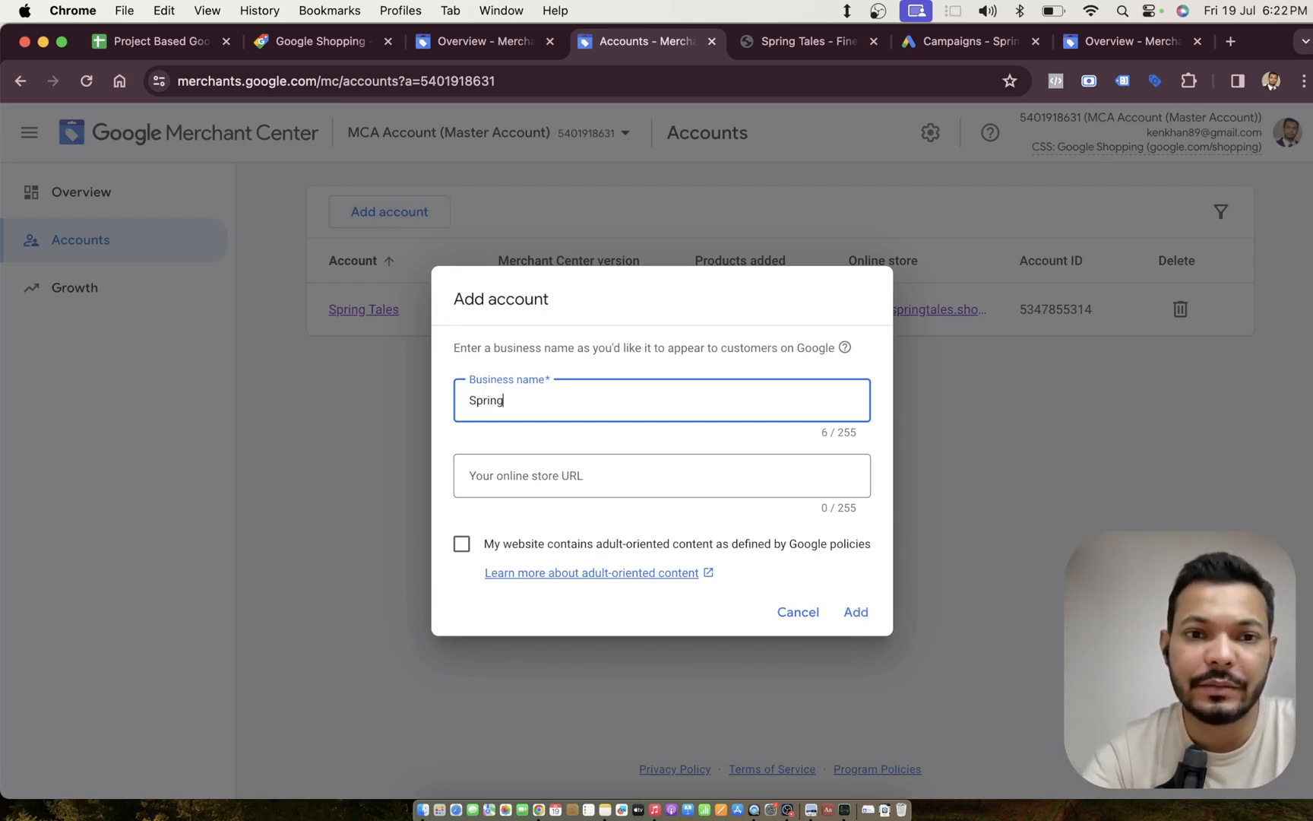
type(" Tales 2")
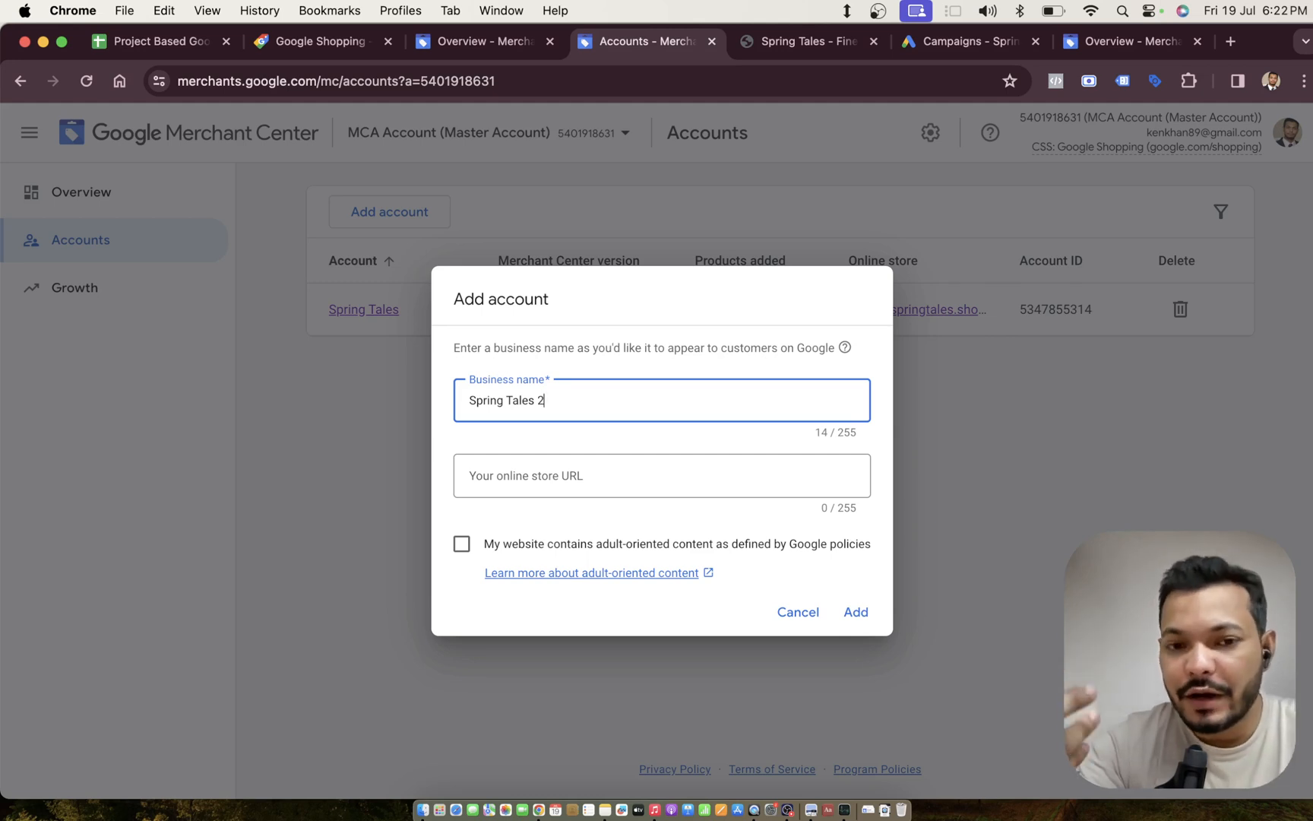
key("Tab")
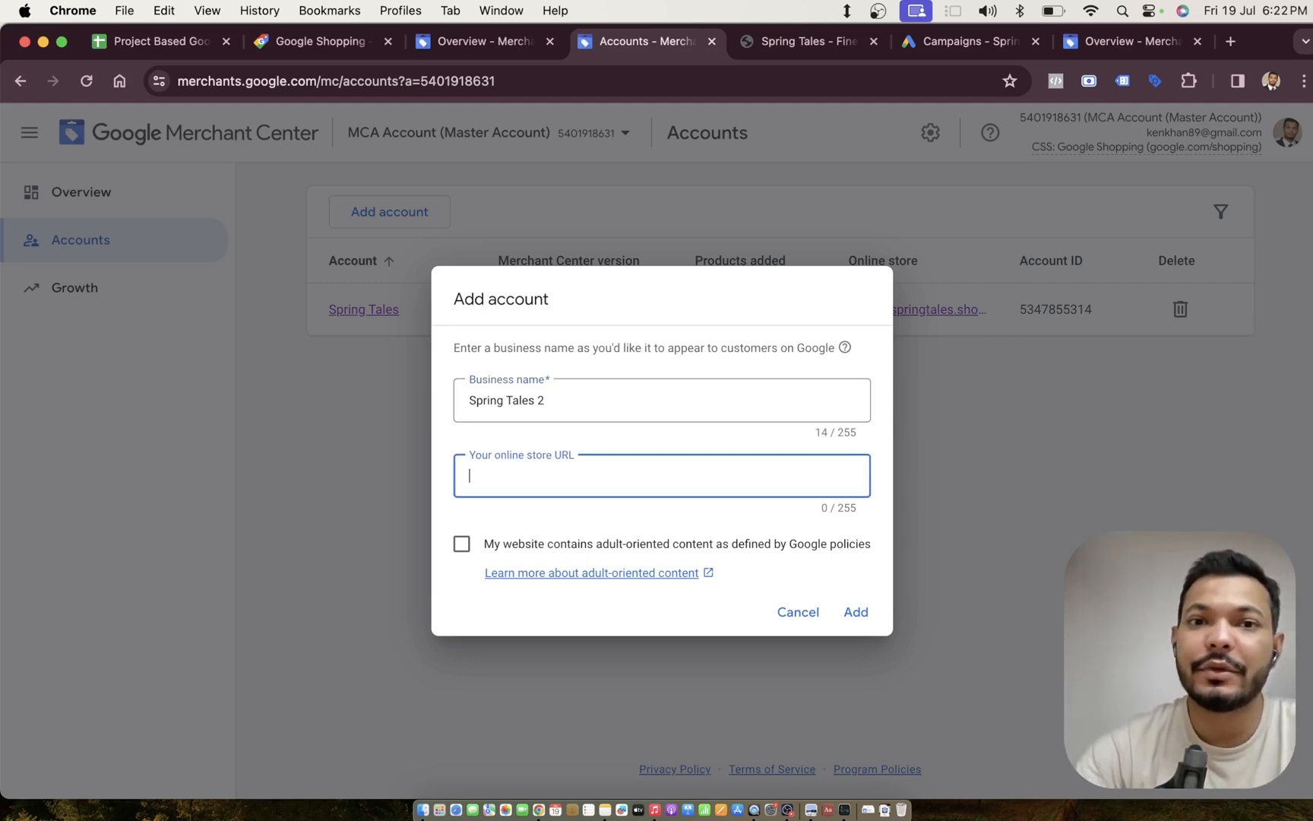
left_click(743, 44)
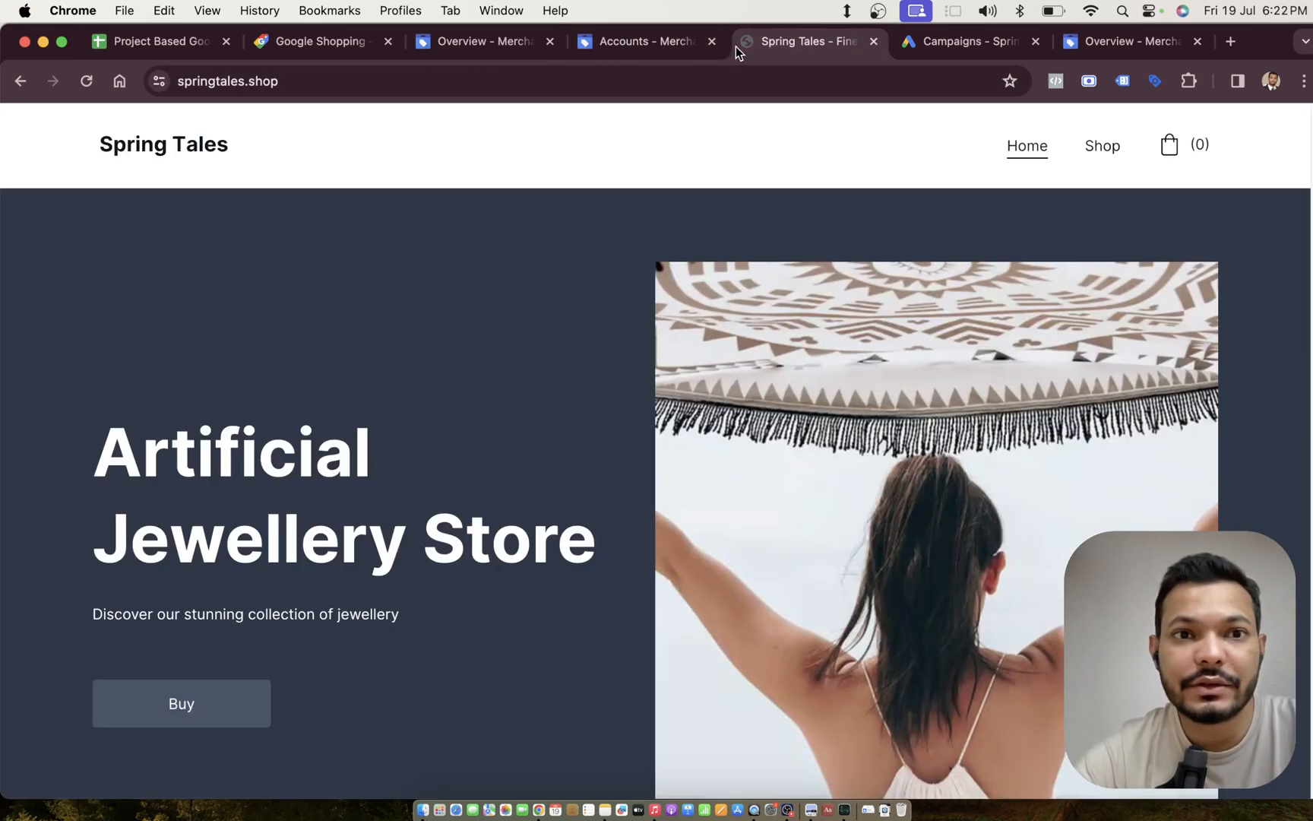
left_click(634, 71)
key("super+c")
left_click(633, 41)
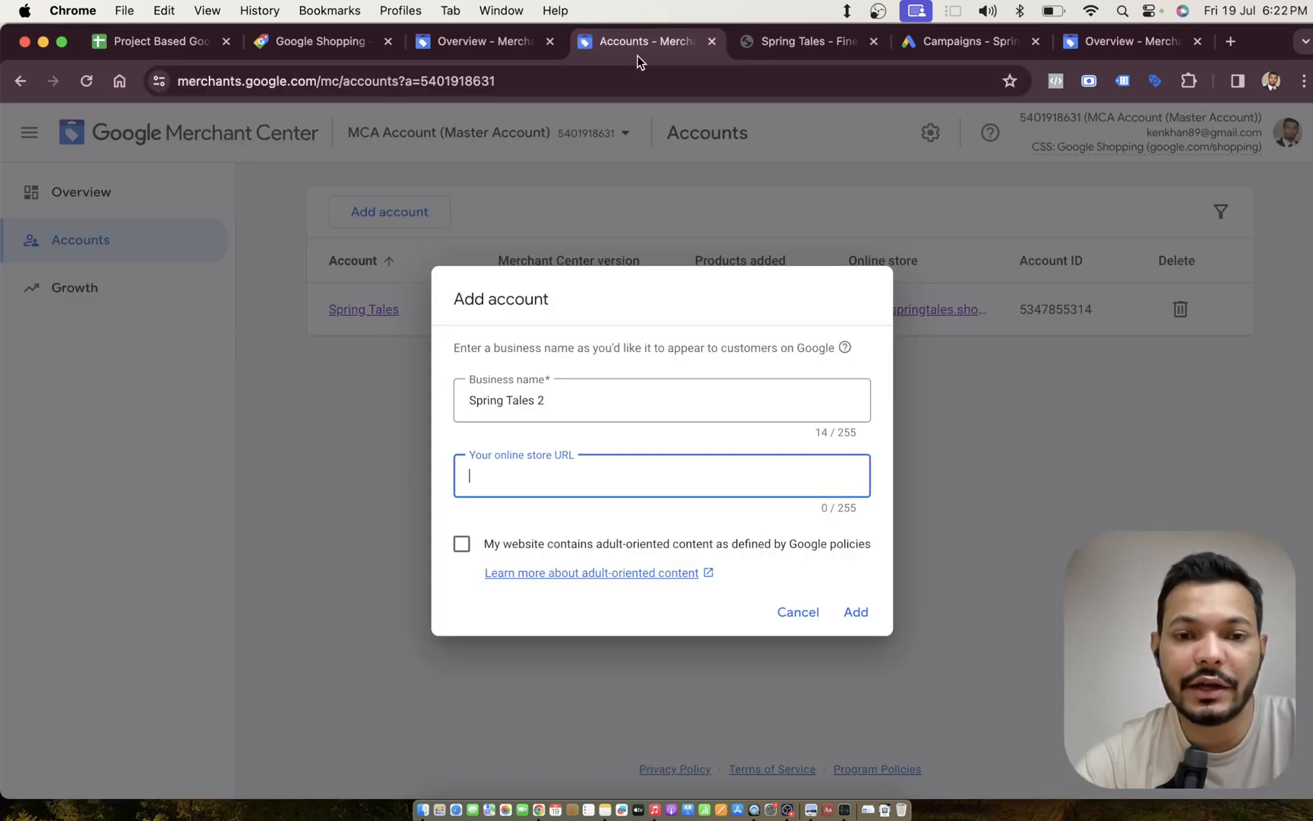
key("super+v")
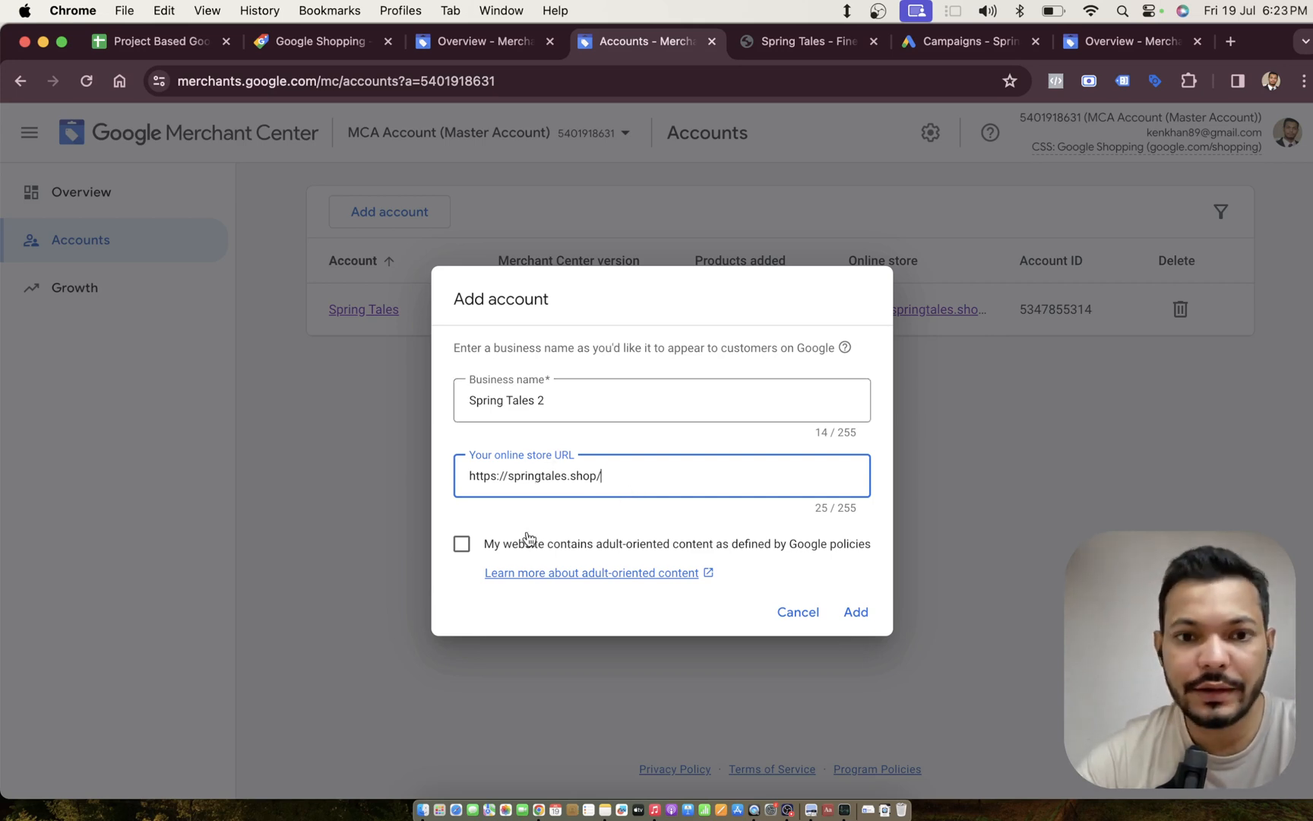
left_click(463, 546)
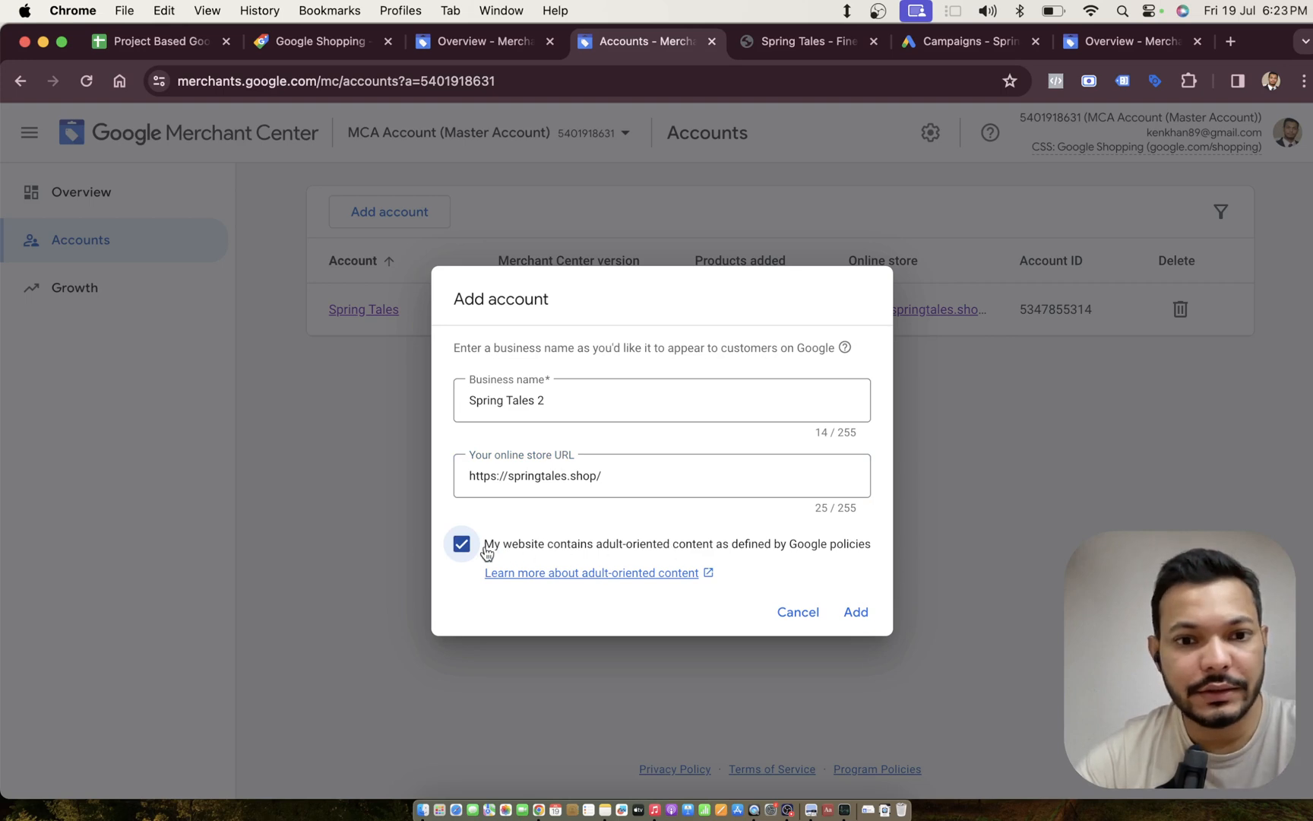
left_click(463, 545)
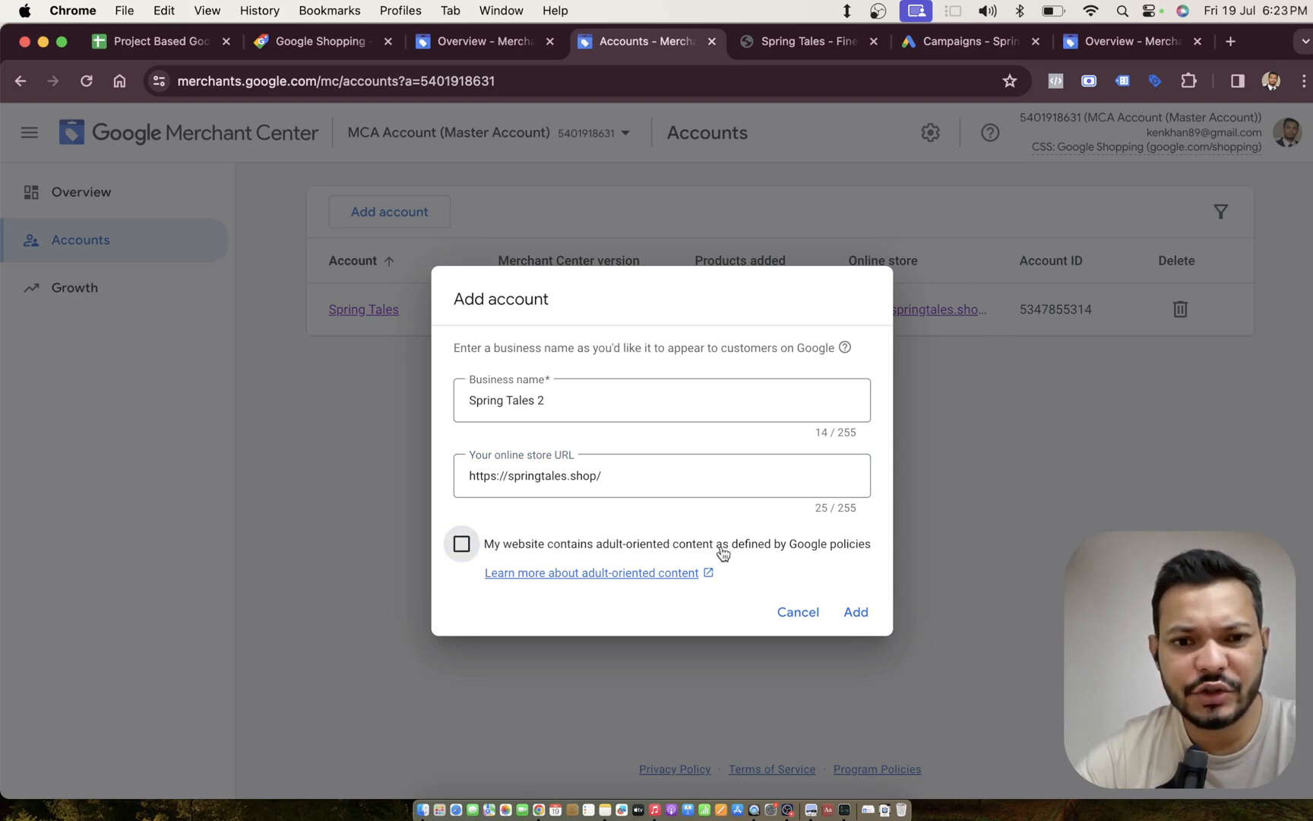
left_click(859, 617)
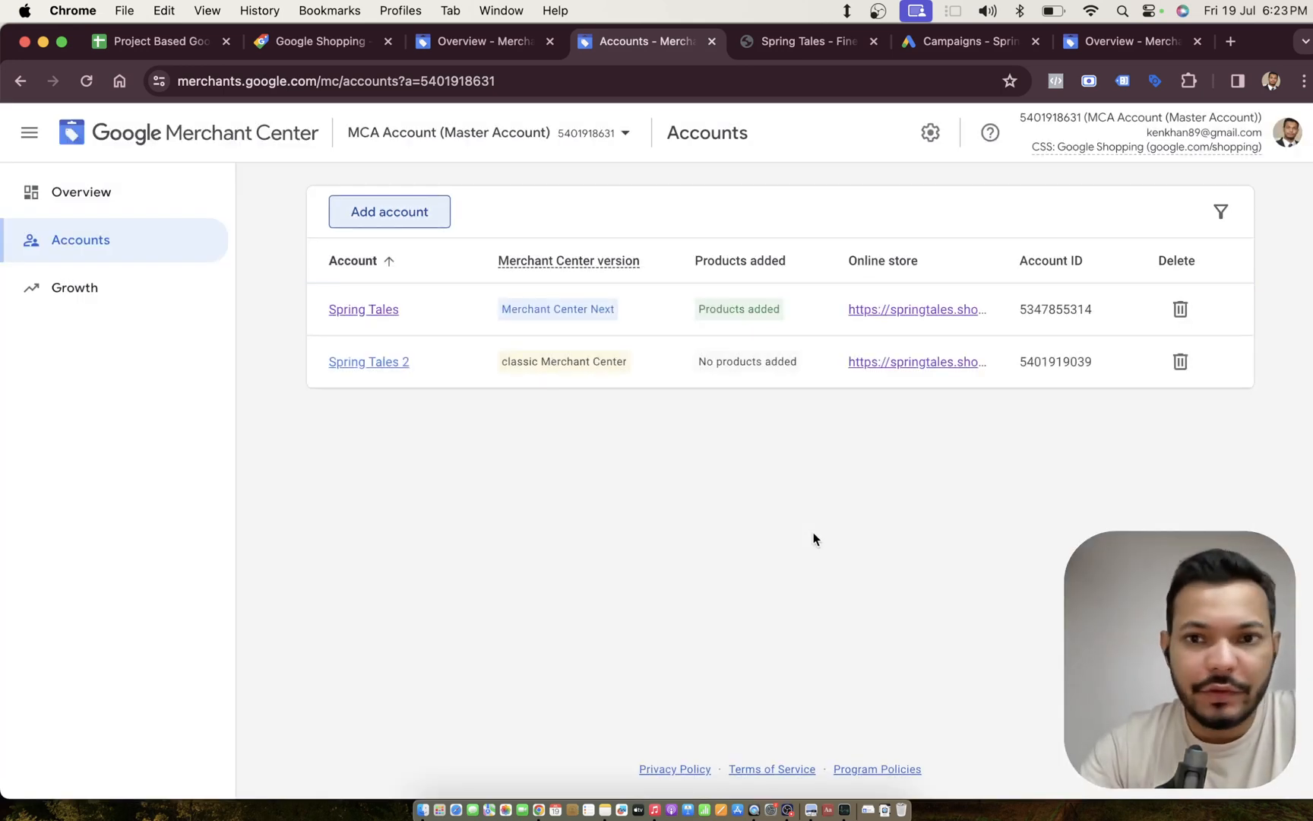
Step: Open the Spring Tales 2 sub-account, look over its overview and bring up its account issues
left_click(357, 368)
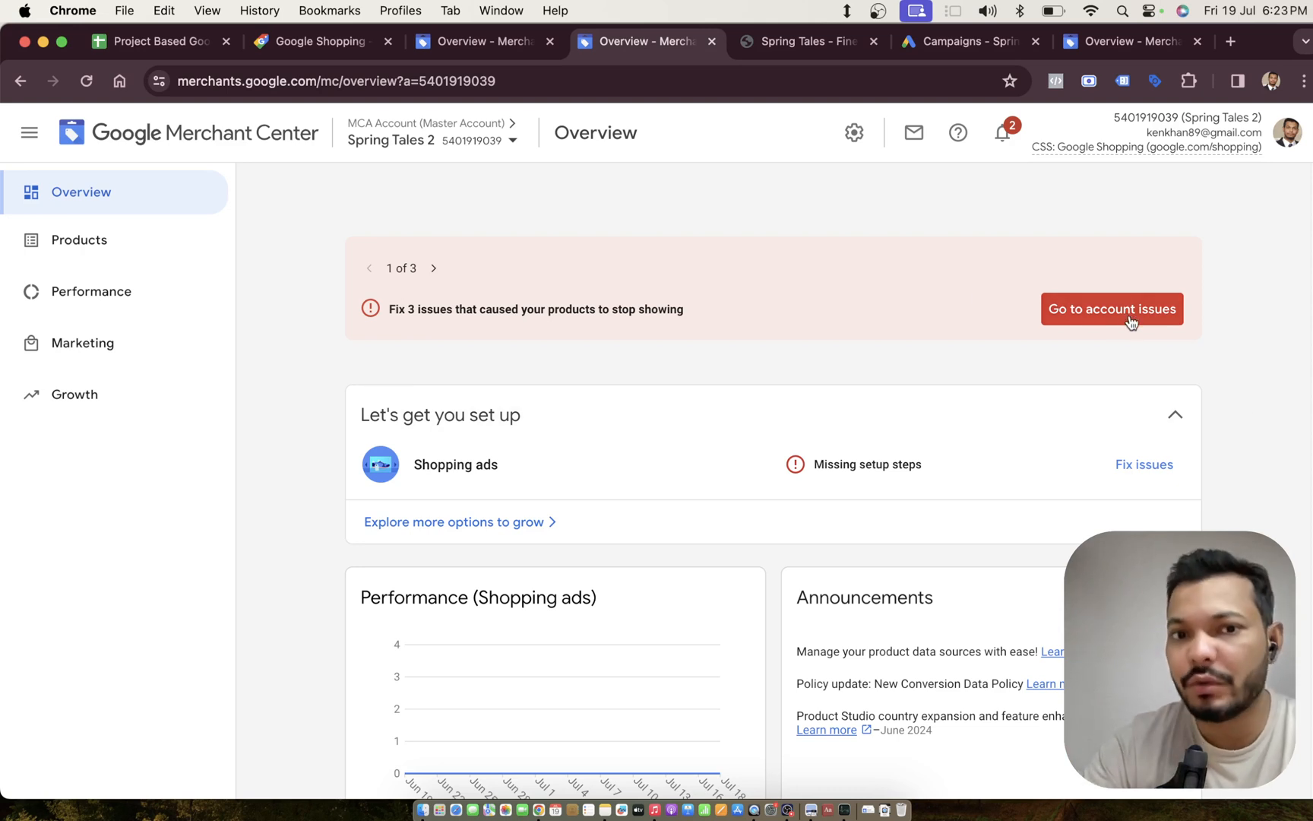
scroll(844, 460, "down", 3)
scroll(845, 469, "up", 3)
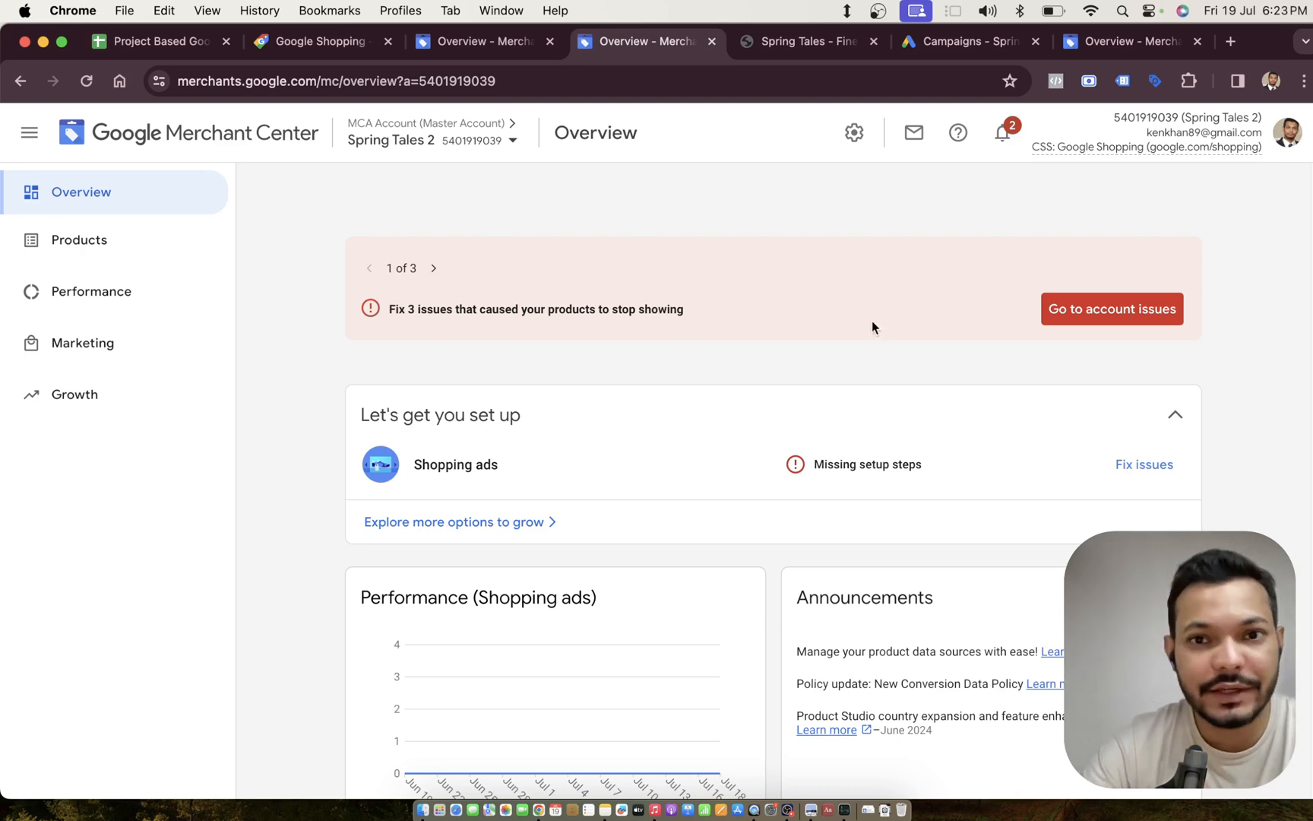
left_click(1057, 328)
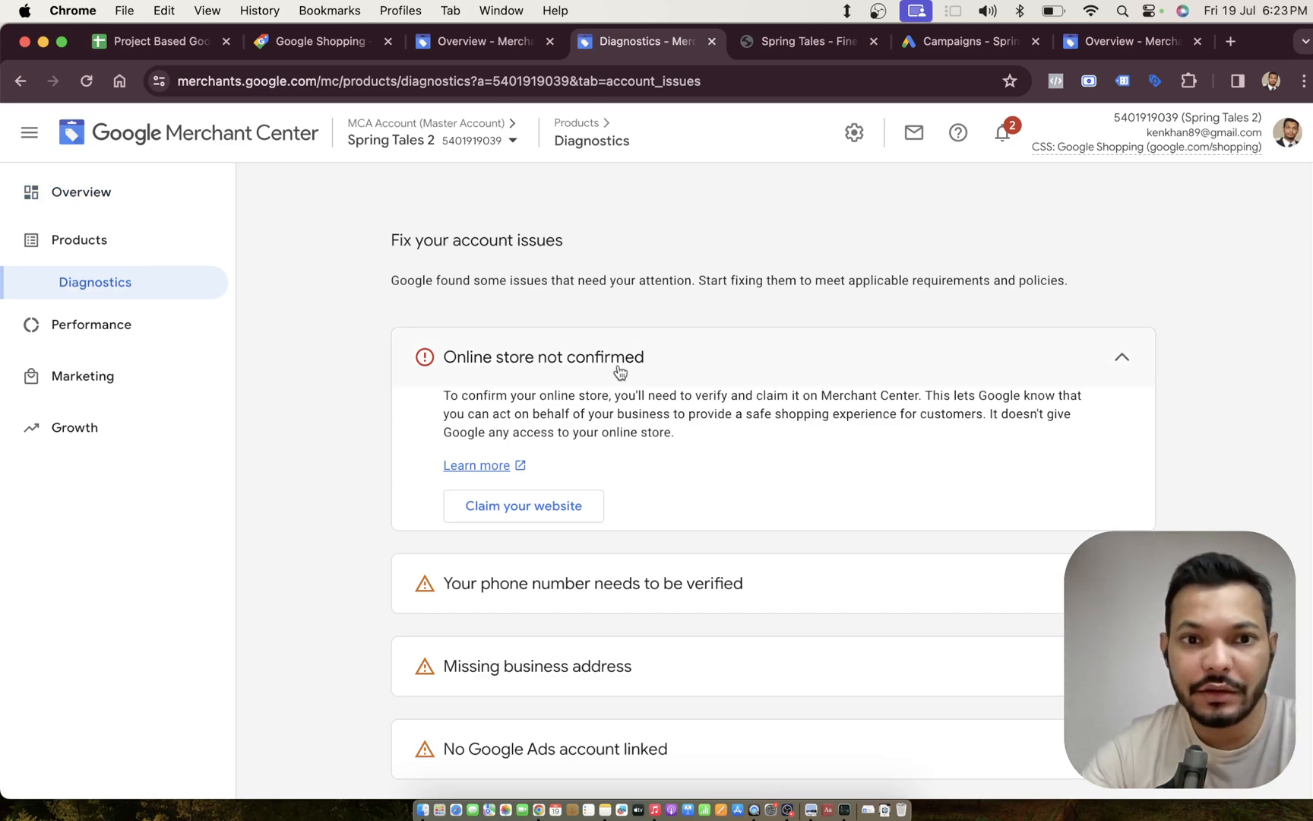
left_click(526, 505)
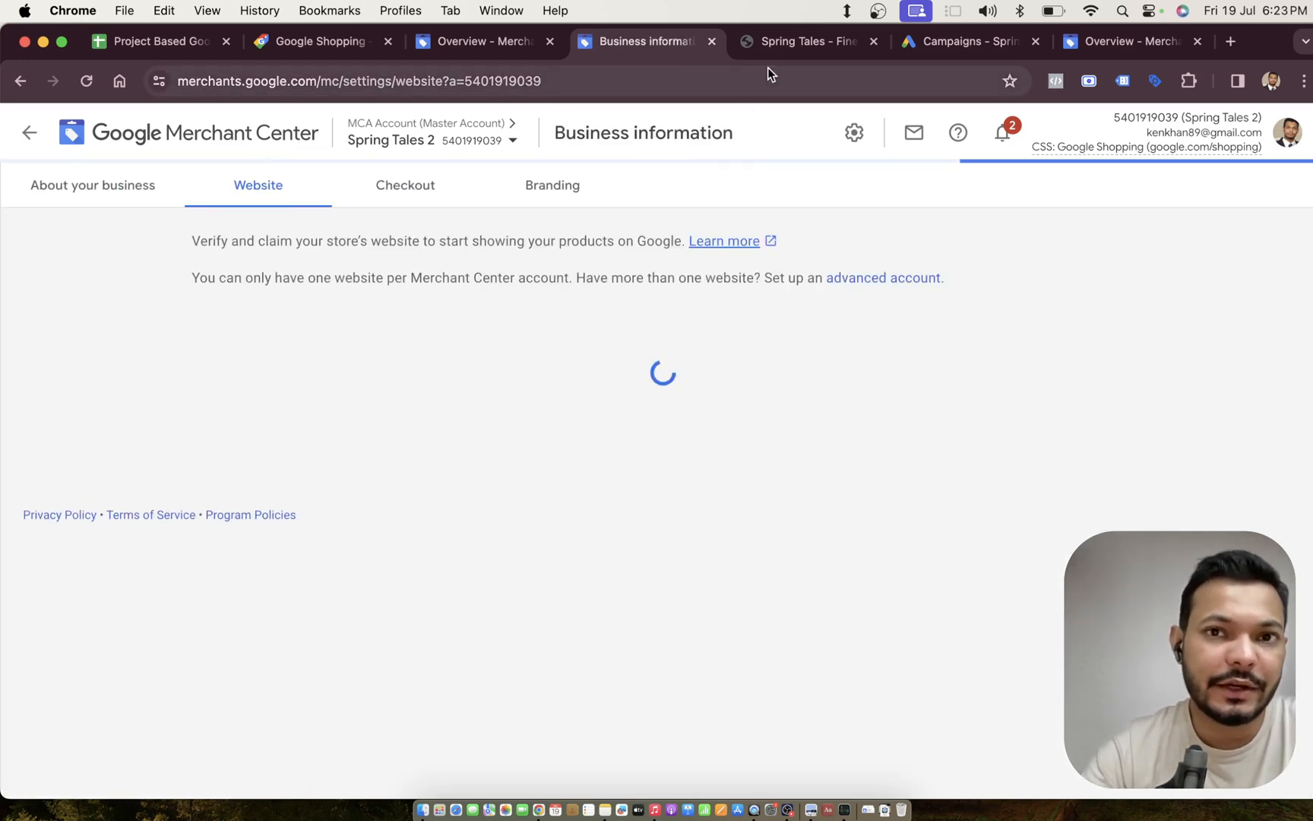
left_click(775, 45)
left_click(626, 44)
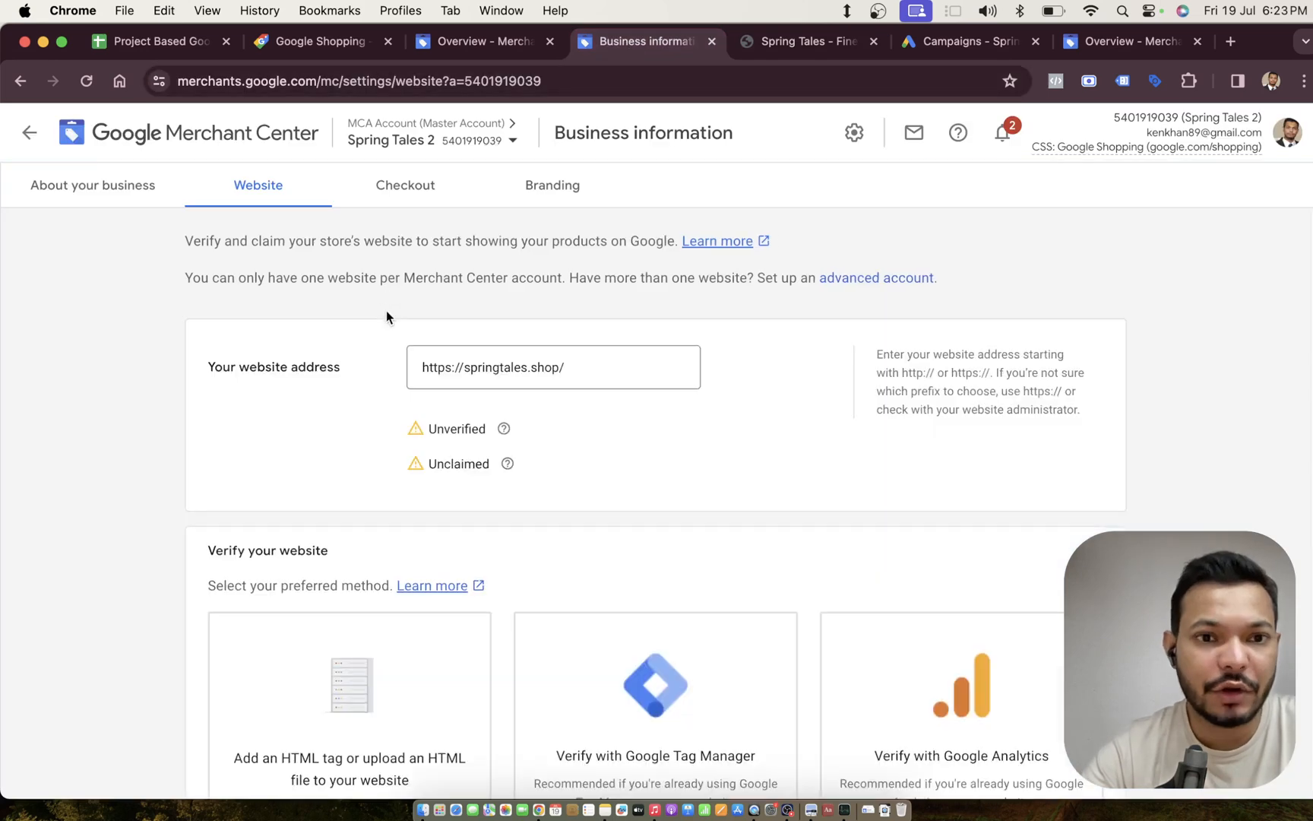
left_click(451, 367)
key("super+a")
key("super+v")
Step: Choose website verification by adding an HTML tag and copy the generated tag
scroll(589, 403, "down", 3)
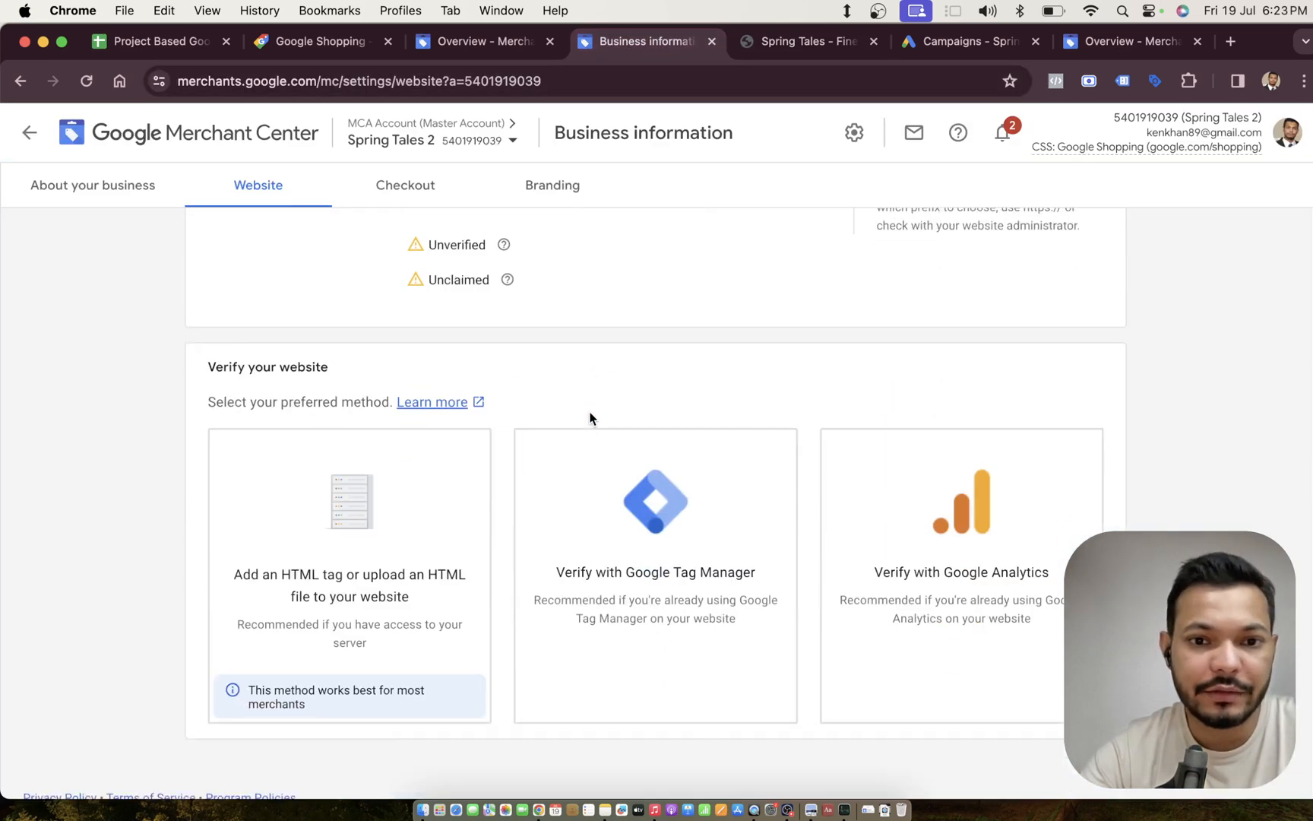
left_click(417, 511)
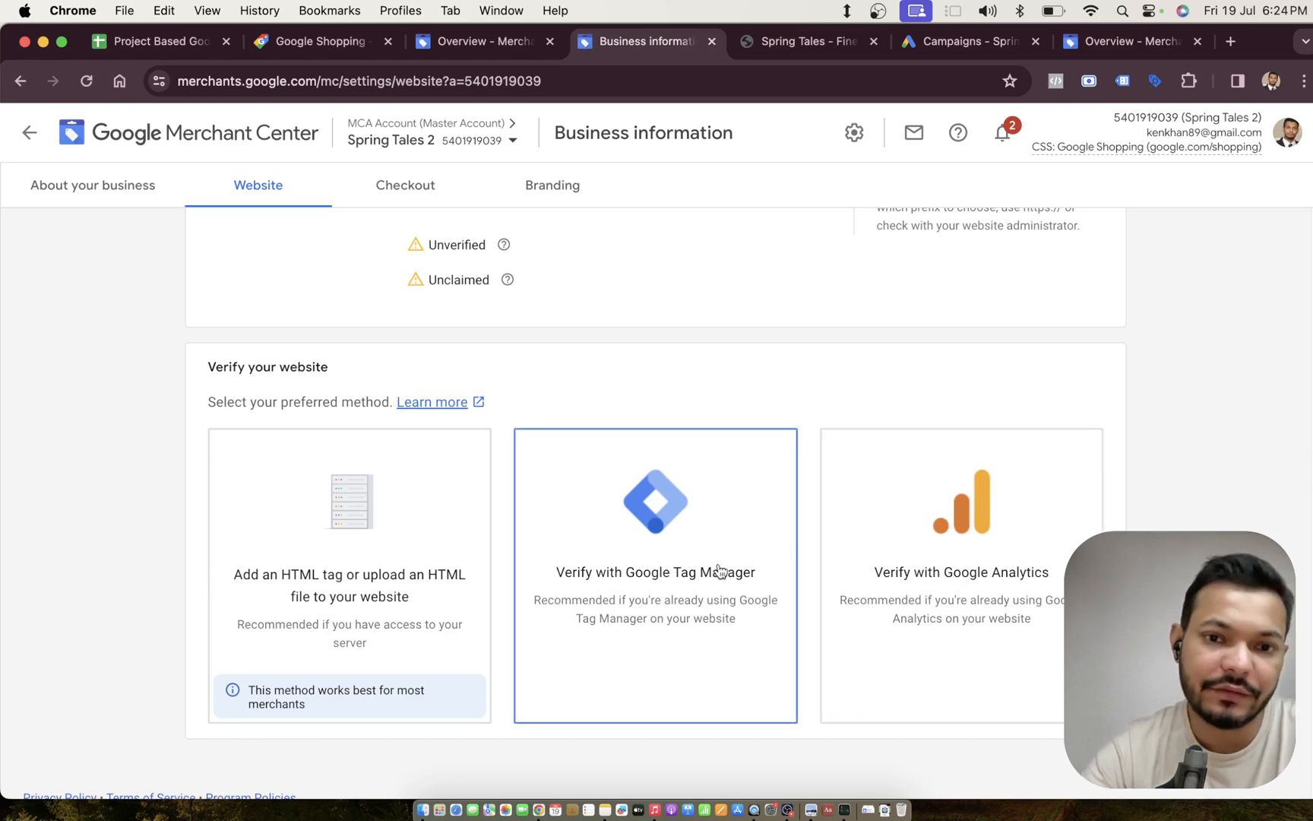
left_click(370, 545)
scroll(365, 571, "down", 6)
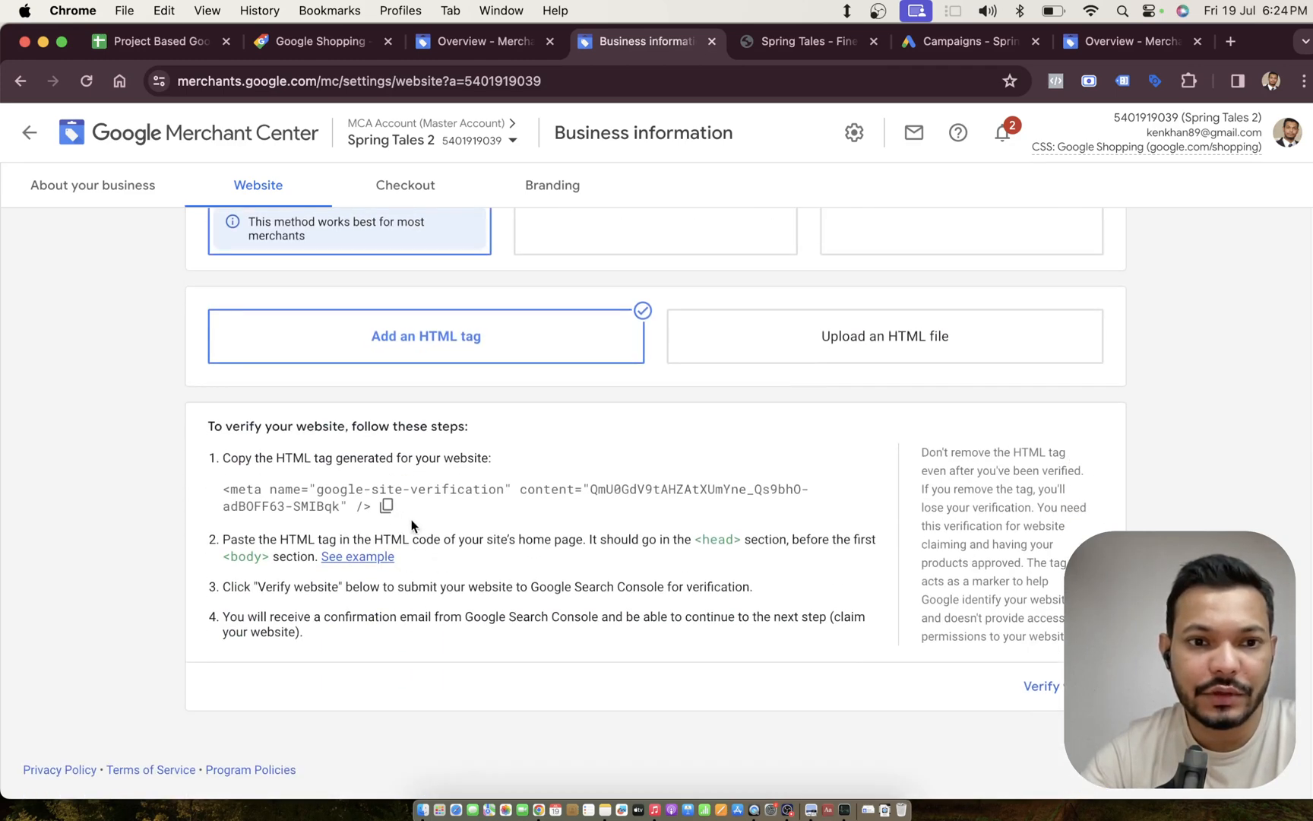
left_click(388, 508)
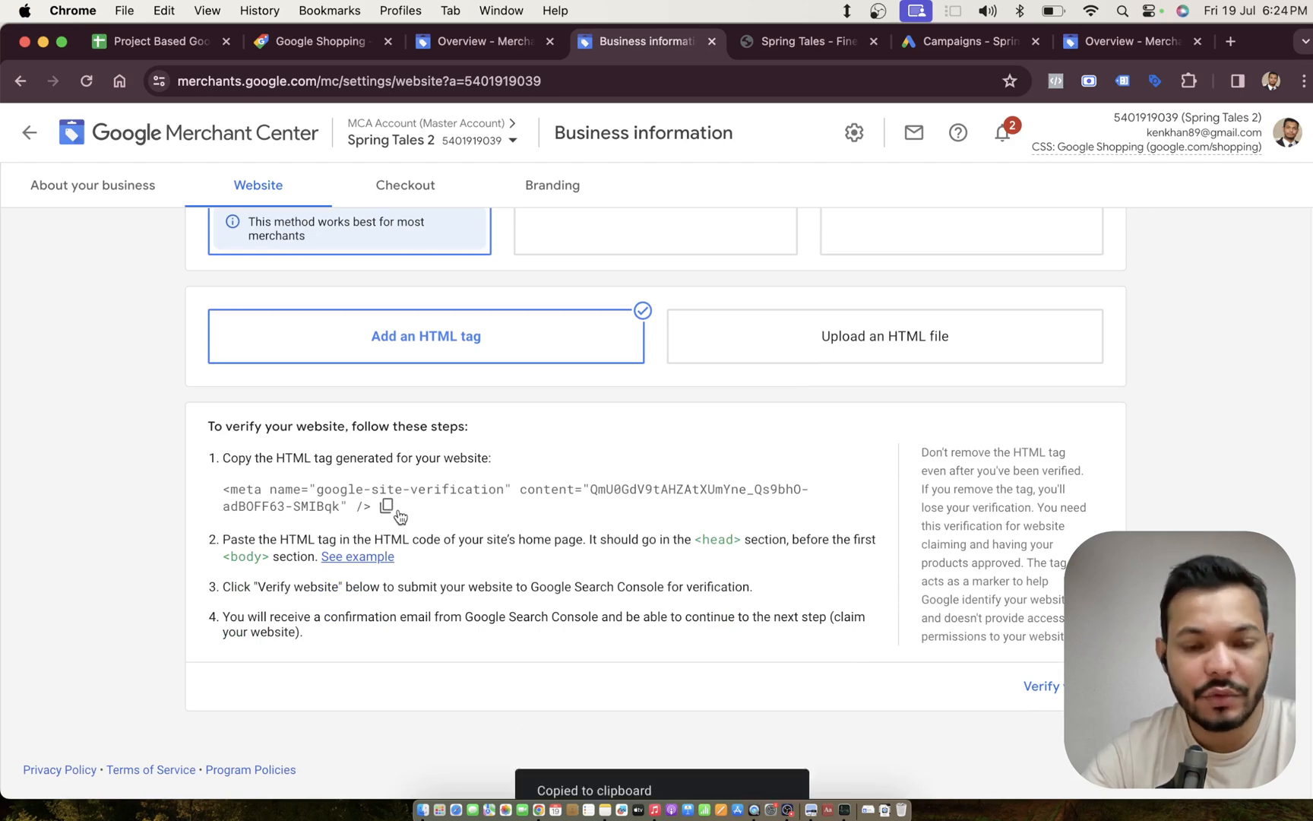
Step: Review the website verification methods, the HTML tag instructions, and the verified and claimed status of the website
scroll(407, 517, "up", 5)
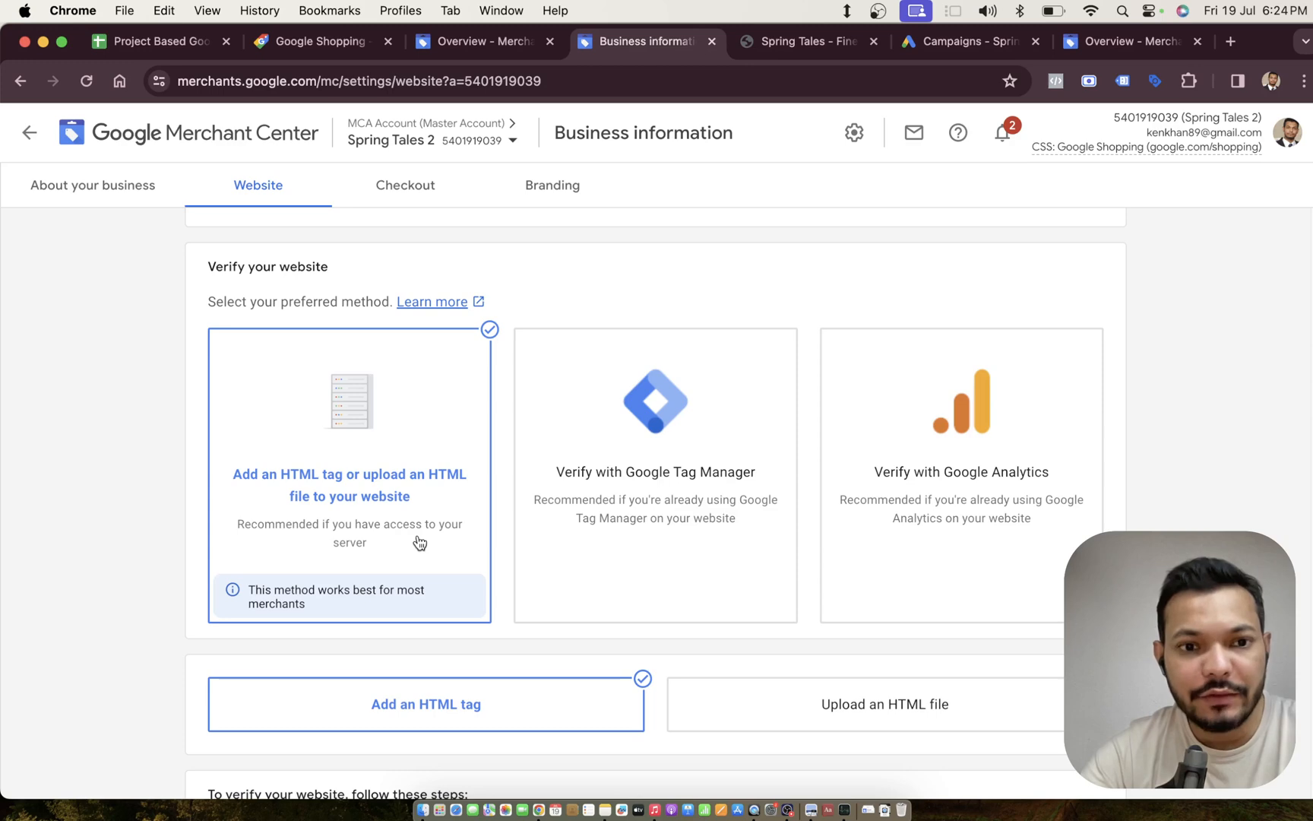
scroll(440, 502, "down", 2)
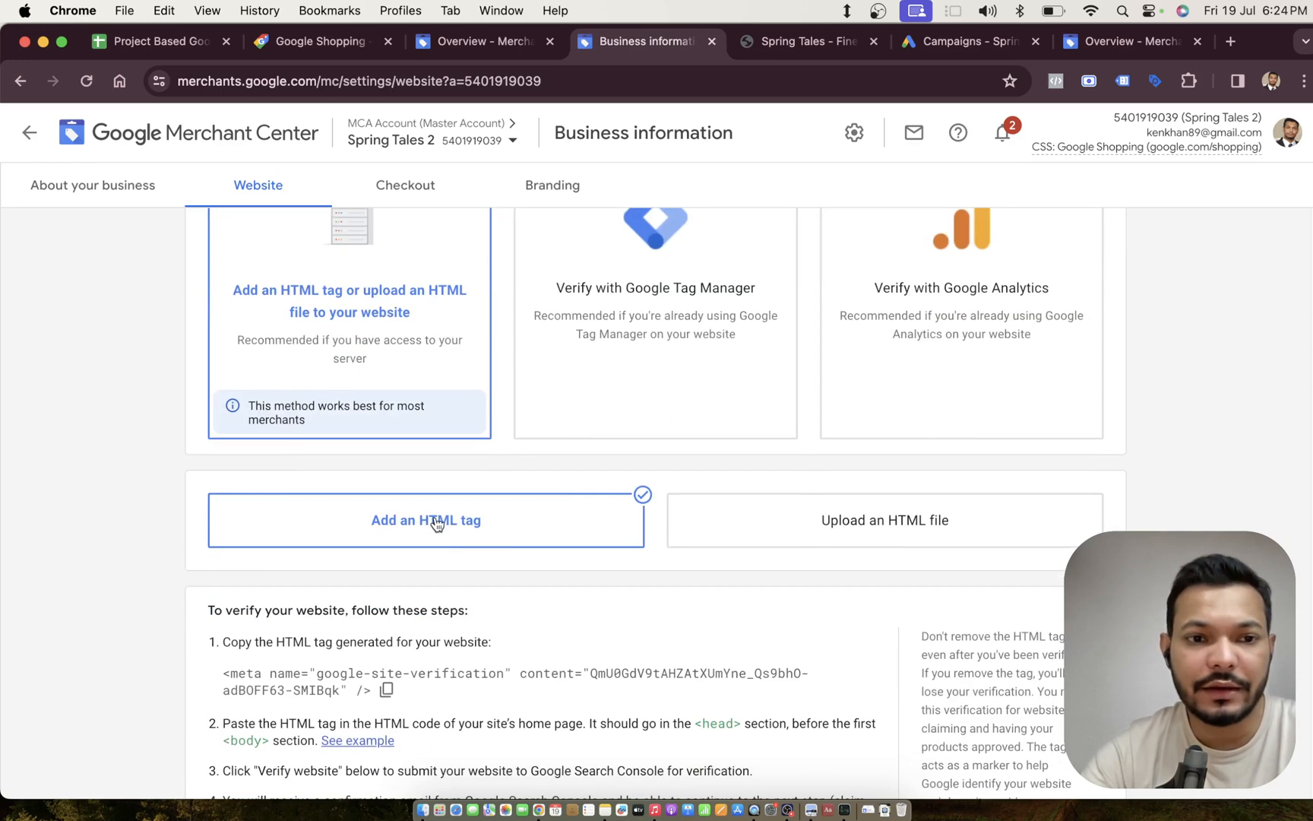
scroll(521, 629, "down", 2)
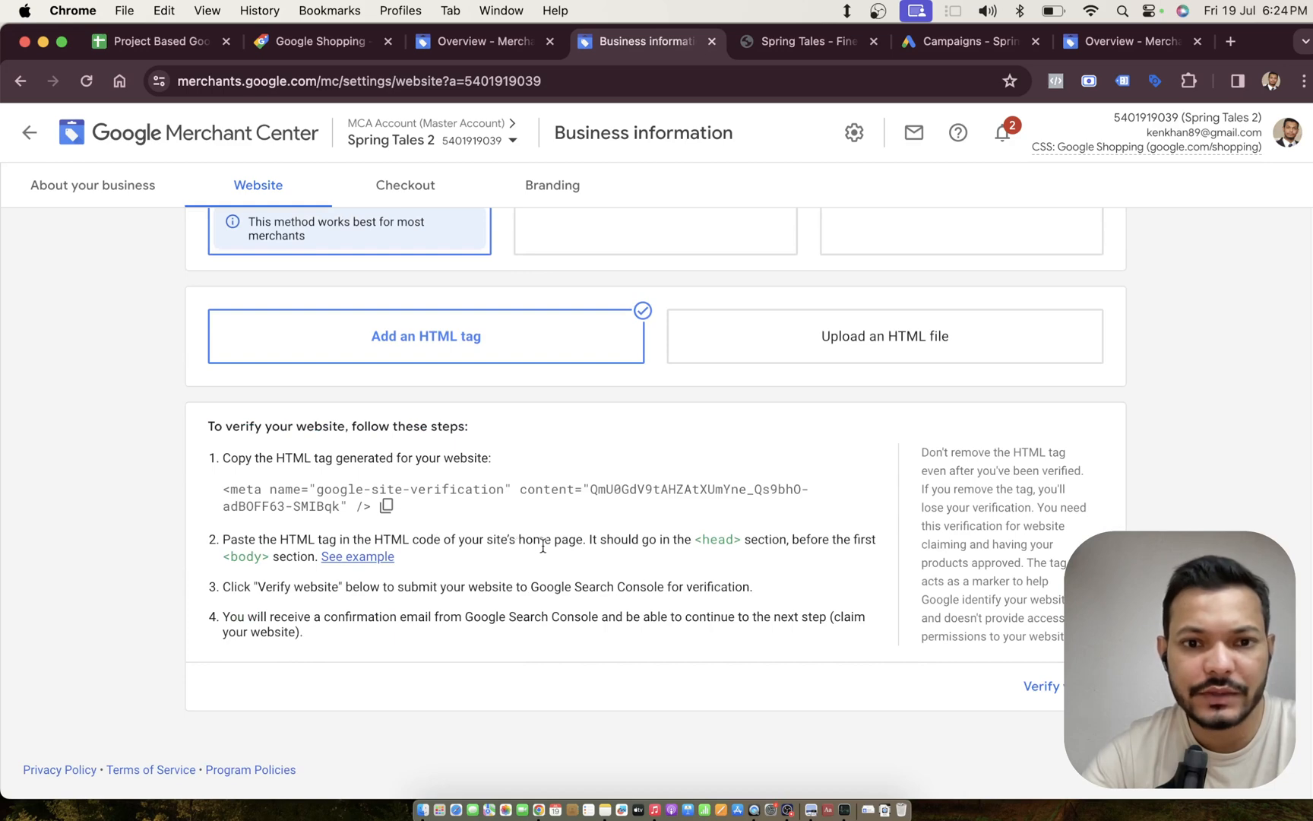
scroll(566, 505, "up", 2)
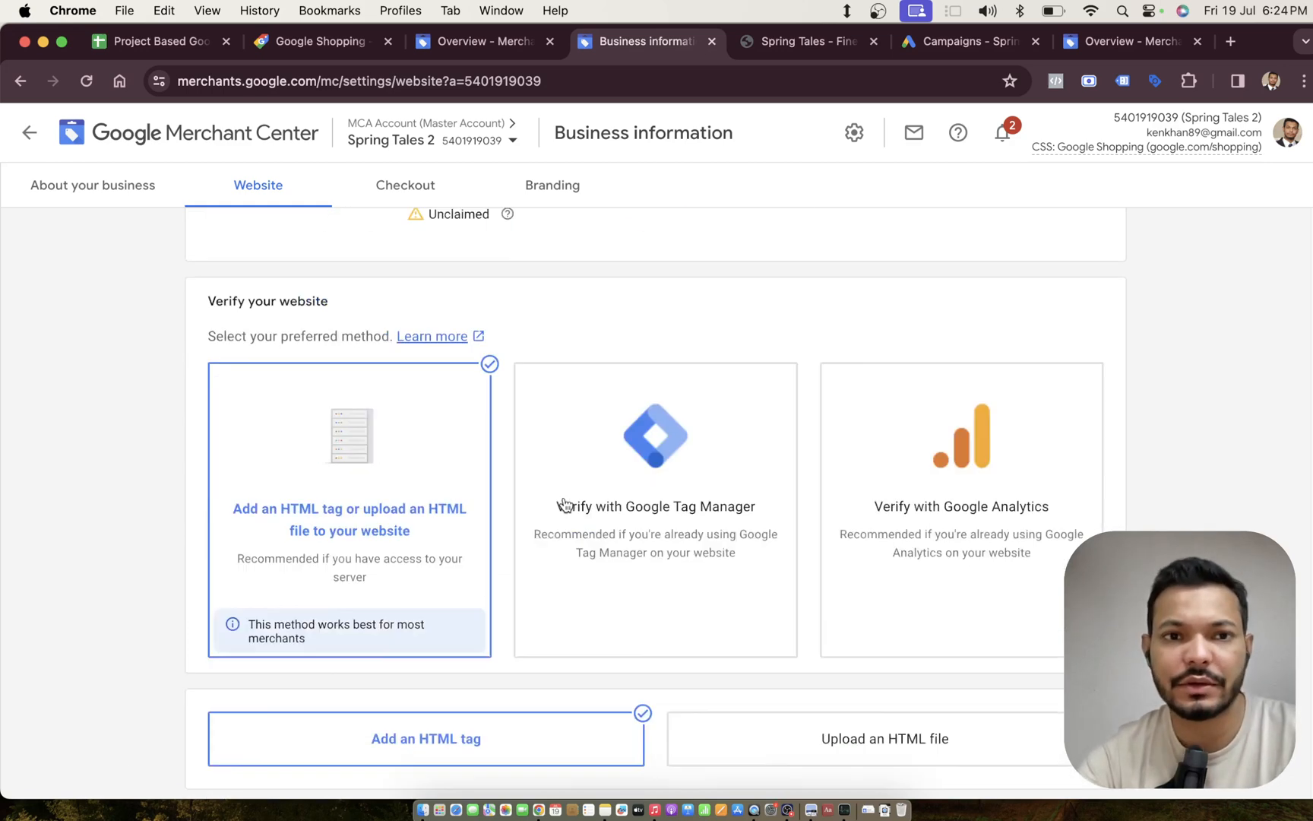
scroll(566, 506, "up", 6)
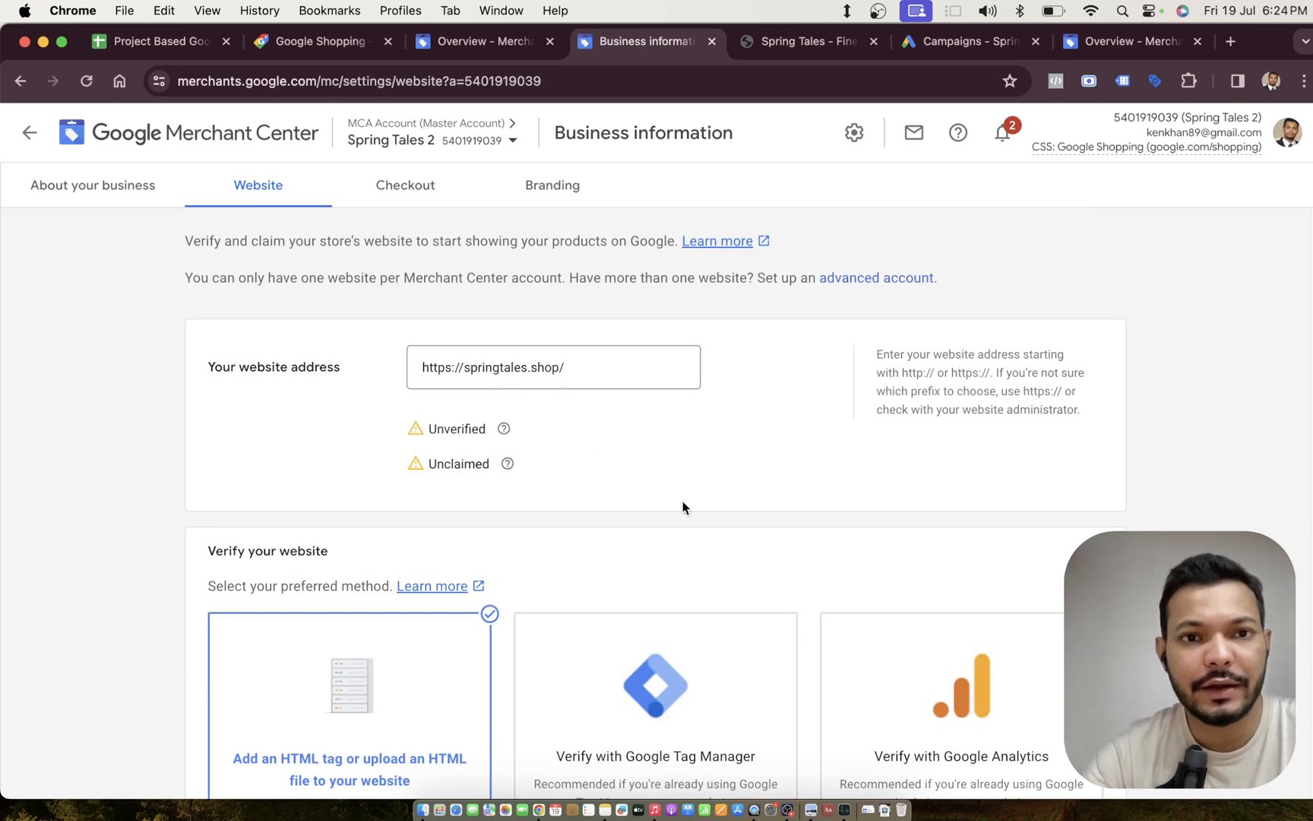
scroll(679, 504, "down", 8)
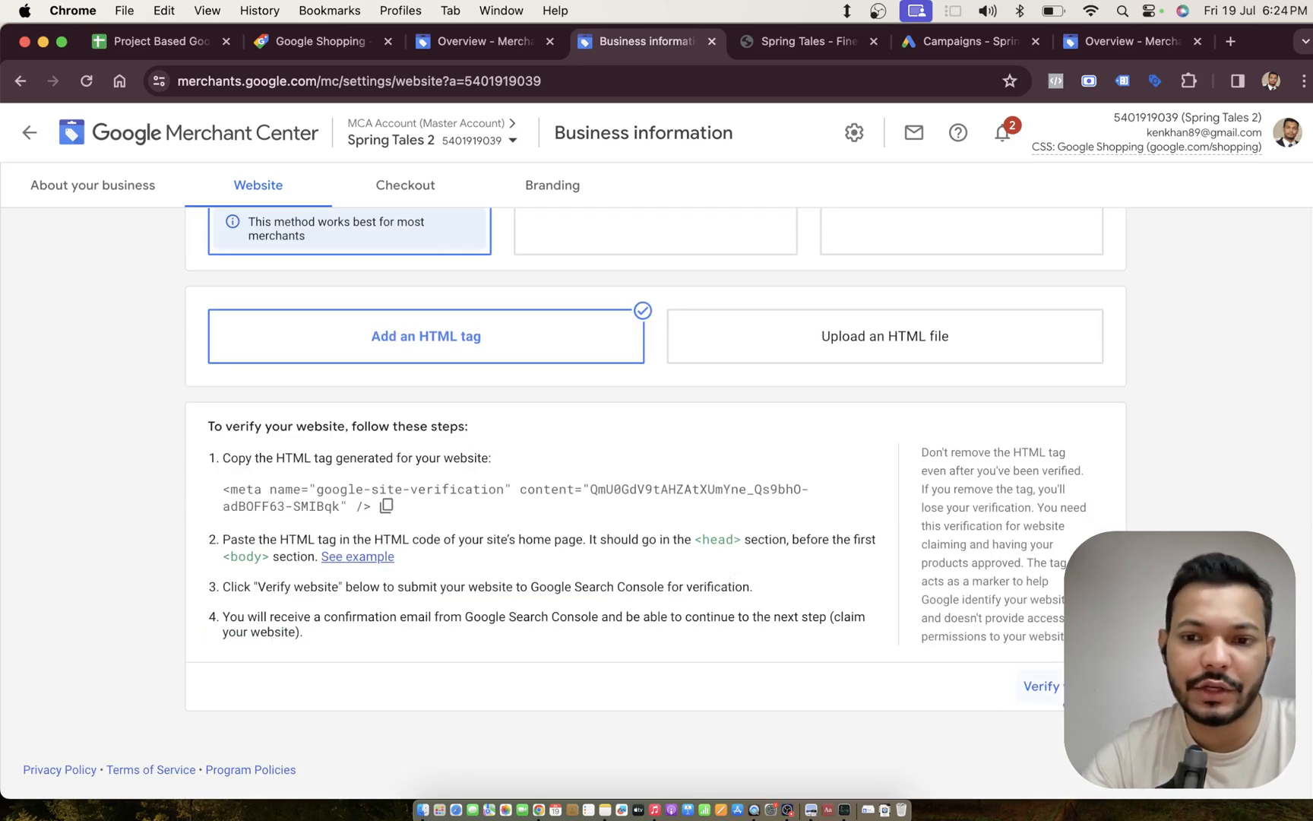
scroll(624, 551, "up", 10)
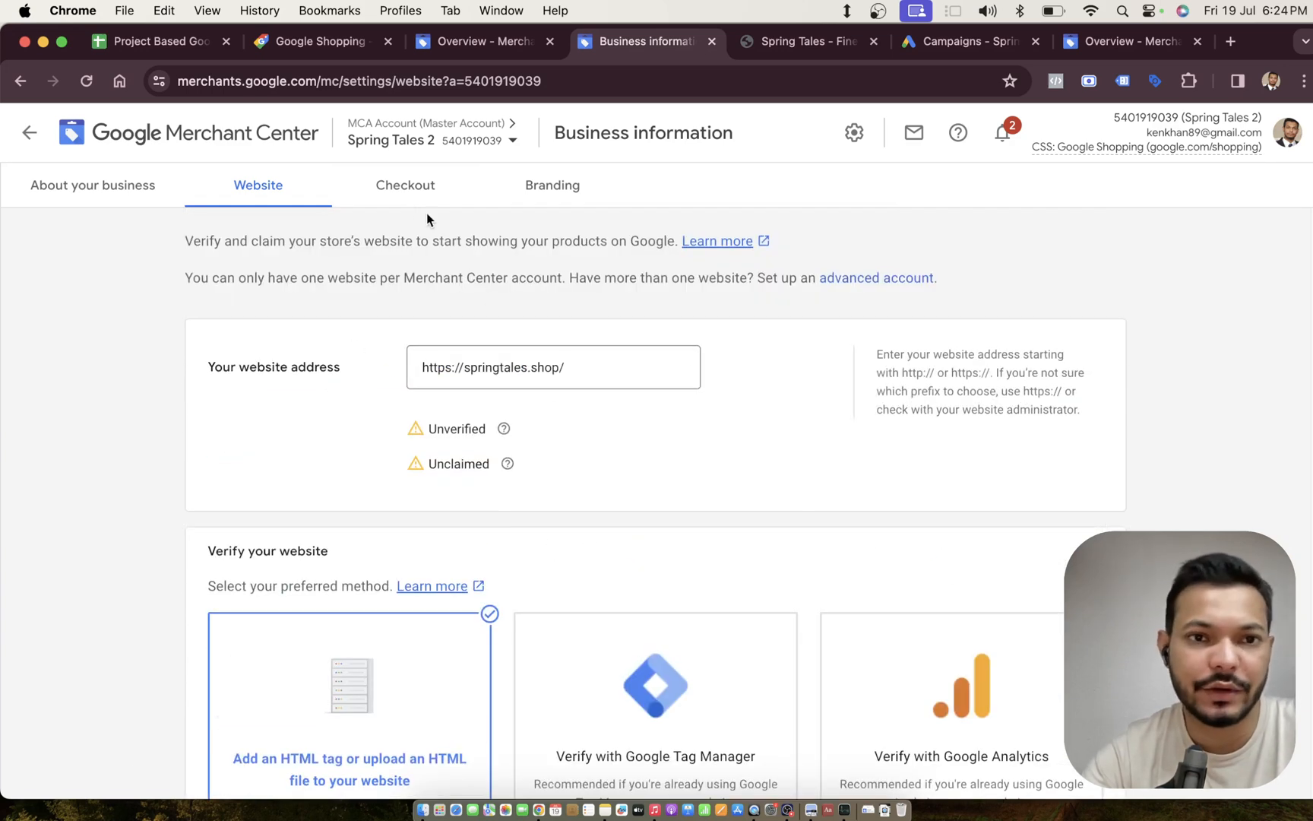
Step: Examine the checkout link options and the branding settings for colors and logos, keeping Don't include a link to cart or checkout
left_click(405, 194)
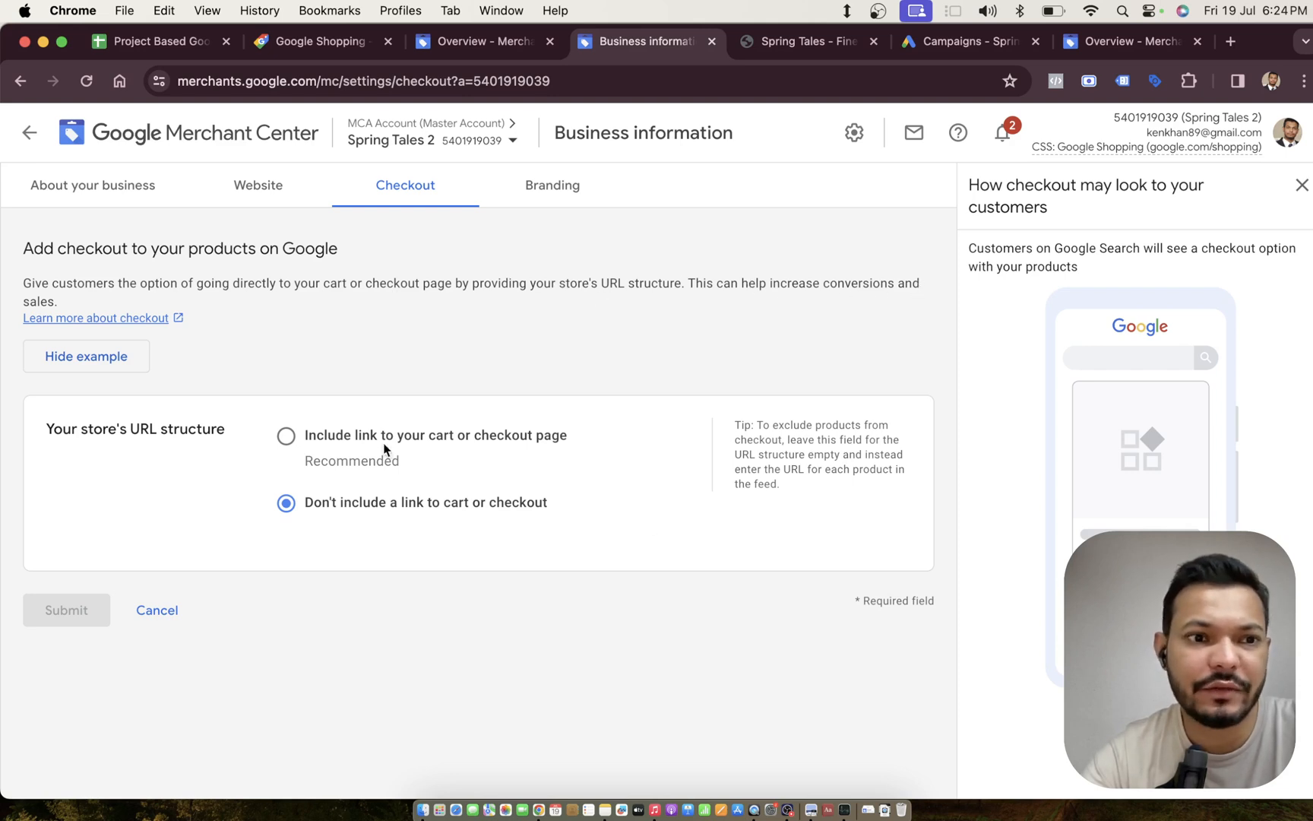
left_click(283, 443)
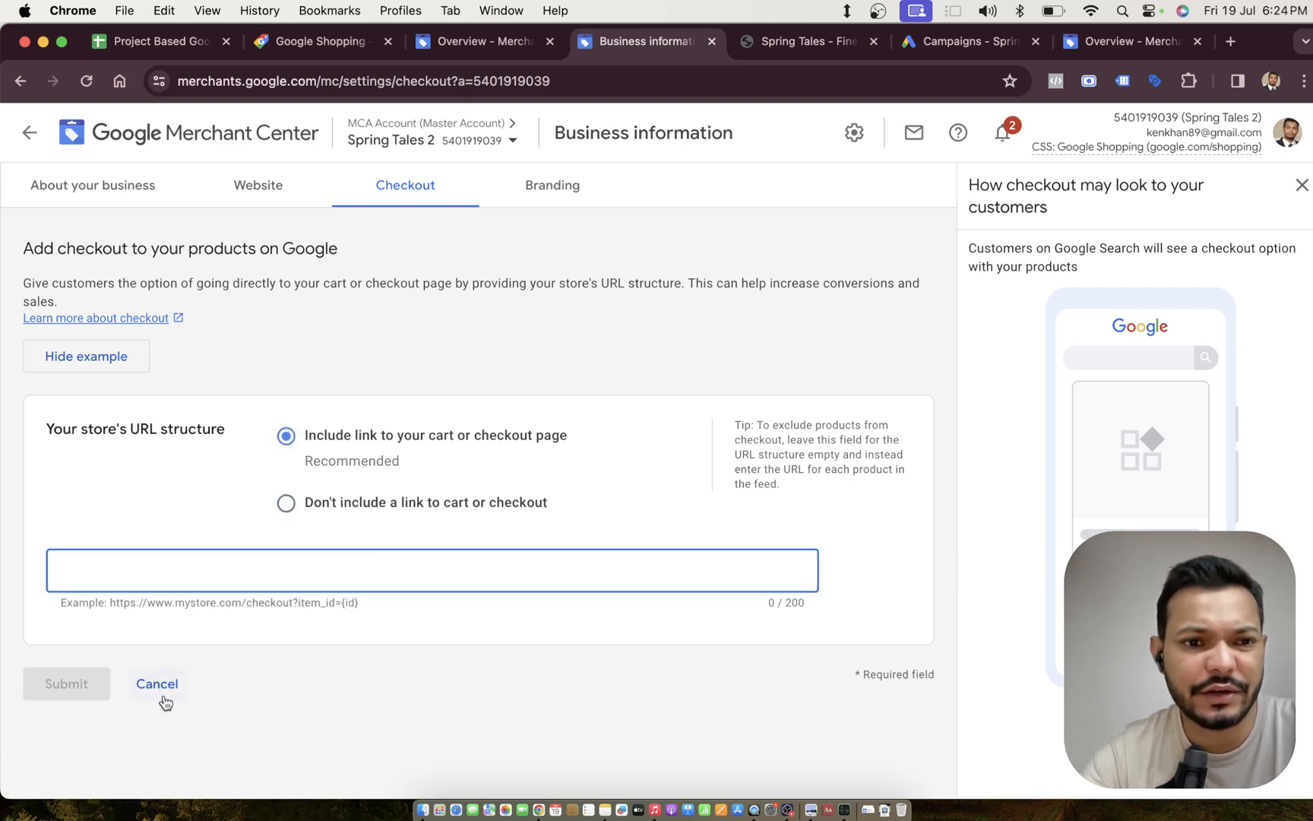
left_click(286, 509)
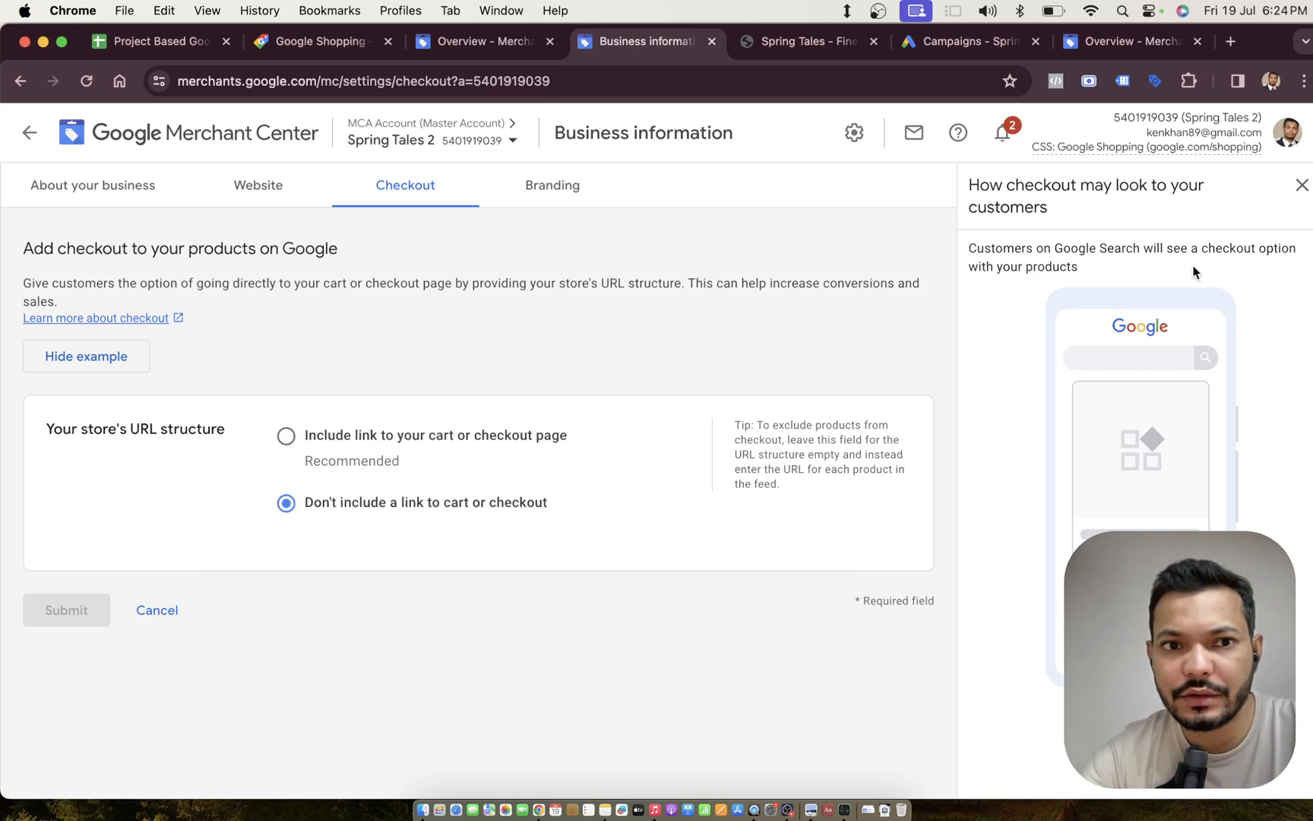
left_click(572, 200)
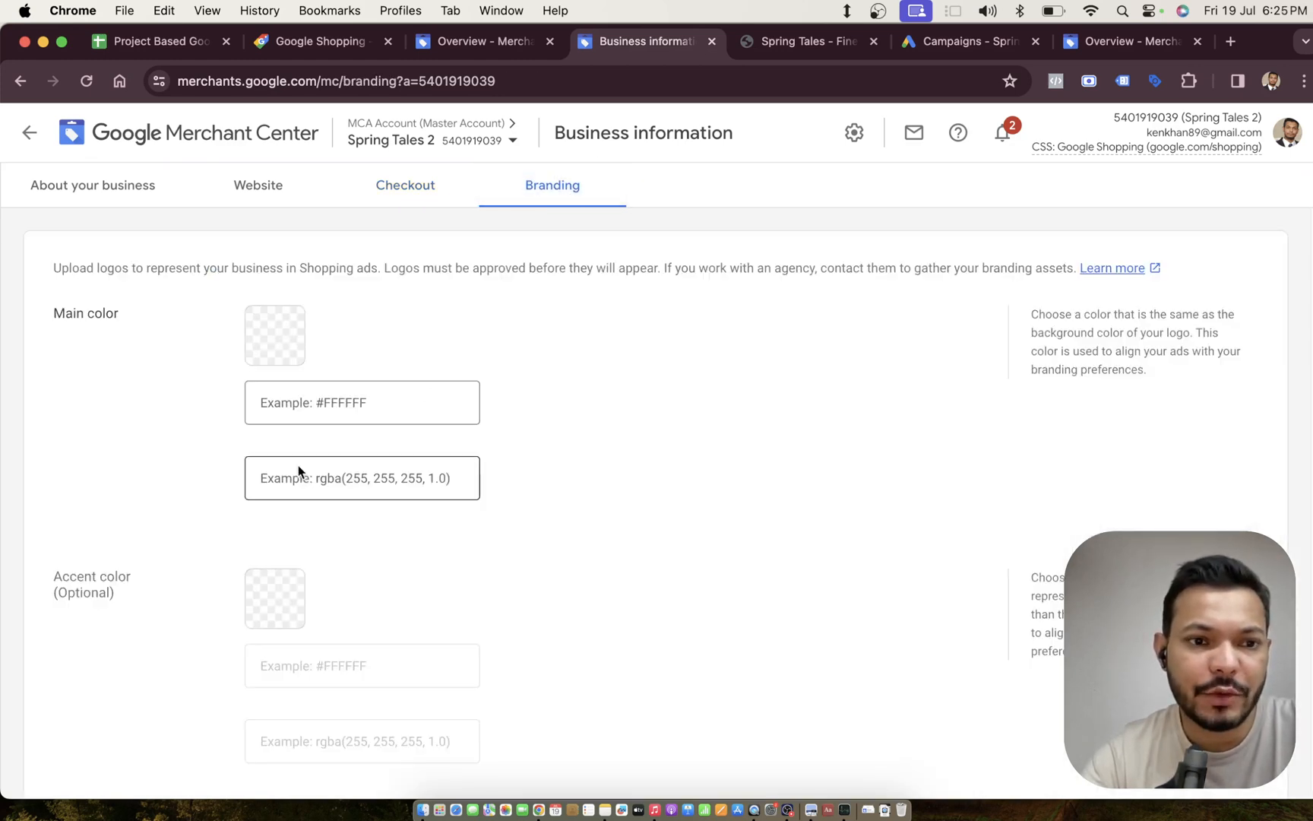
scroll(300, 520, "down", 5)
scroll(387, 519, "down", 10)
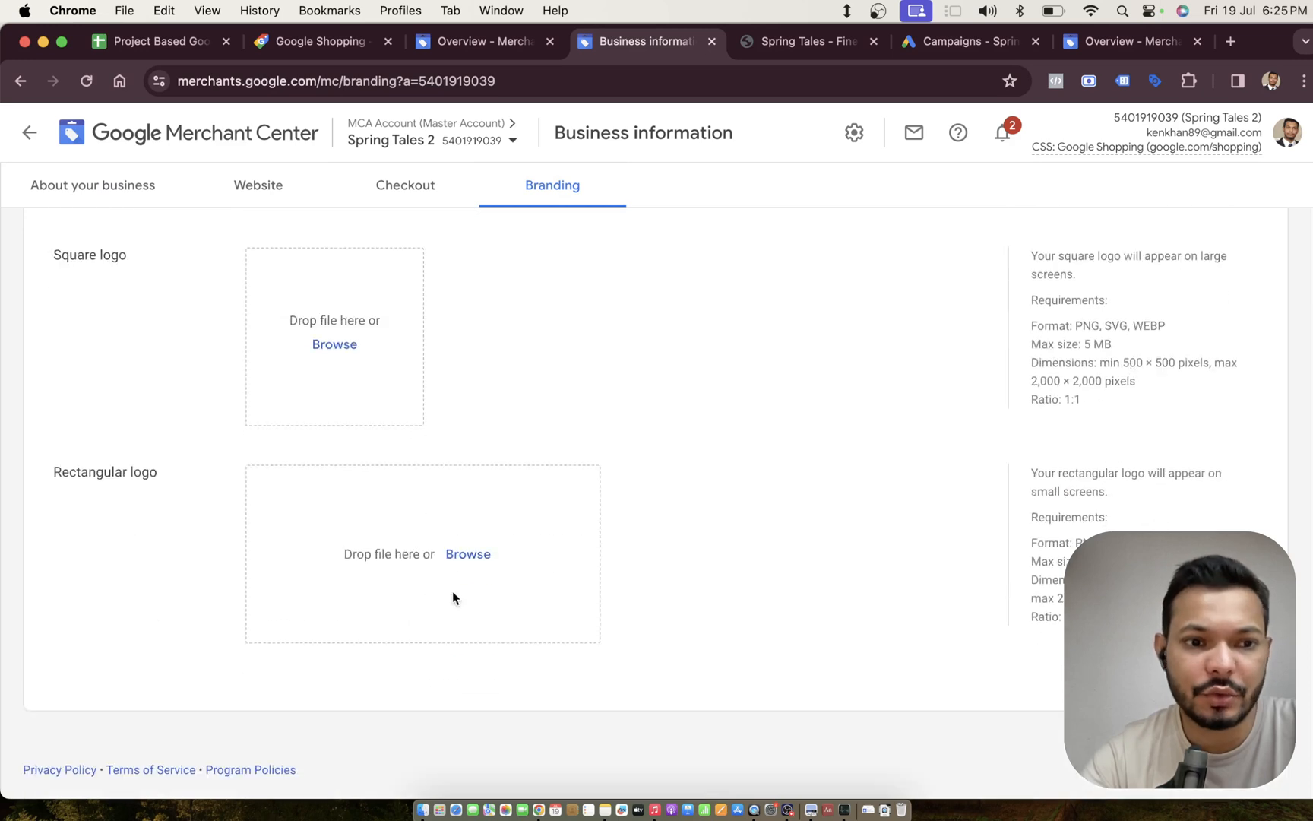
scroll(501, 601, "up", 15)
Step: Return to the account issues and expand the details of the missing business address
left_click(29, 133)
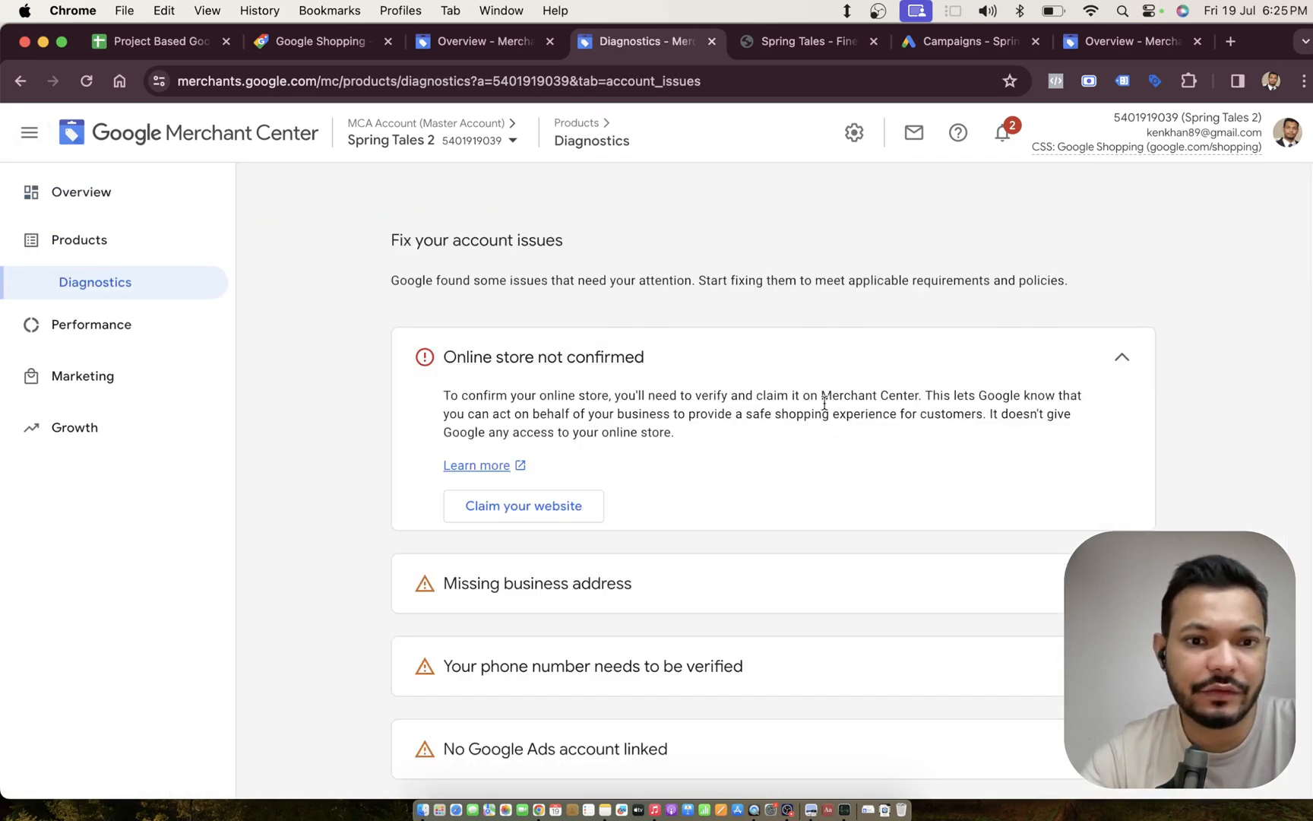
scroll(842, 460, "down", 2)
left_click(868, 493)
scroll(868, 492, "down", 2)
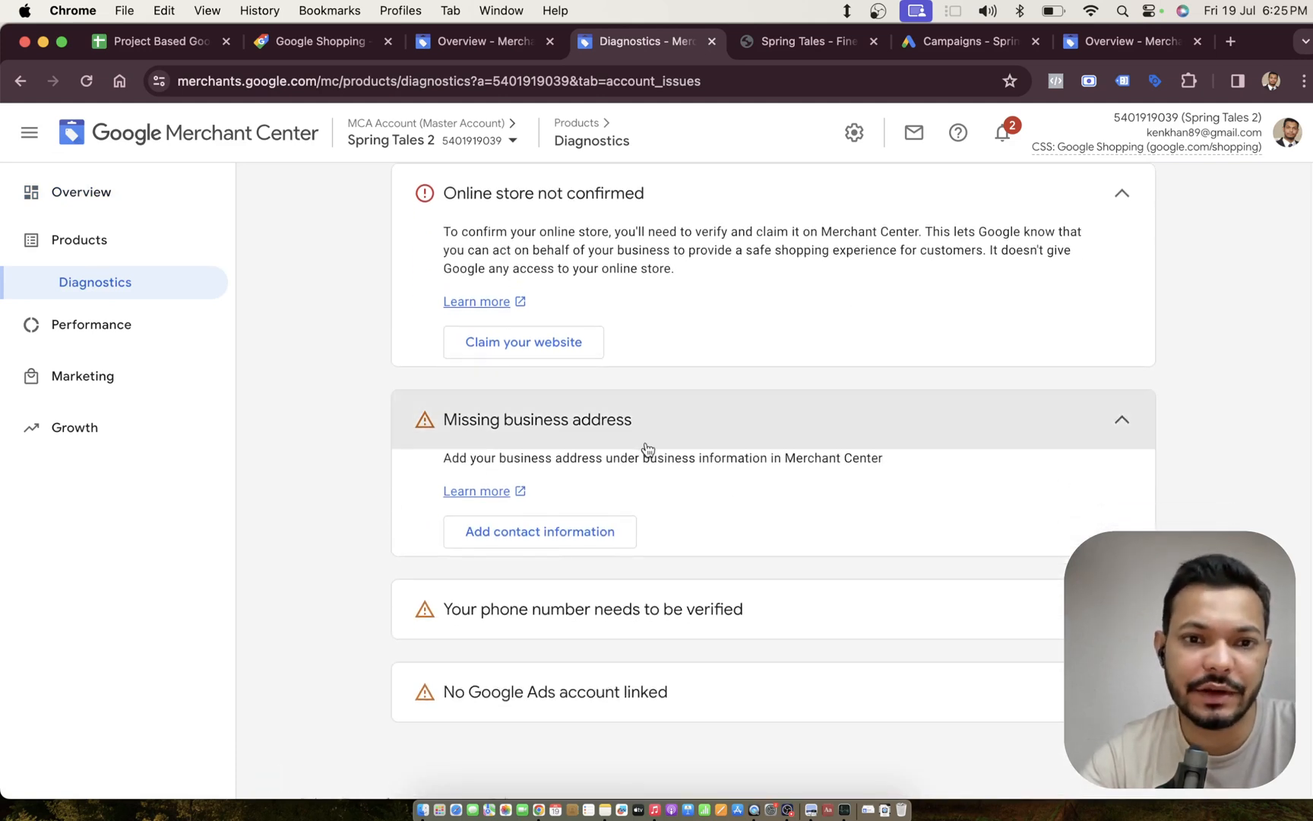
Step: Expand the details of the phone number verification issue and the missing Google Ads account link issue
left_click(620, 607)
scroll(636, 595, "down", 3)
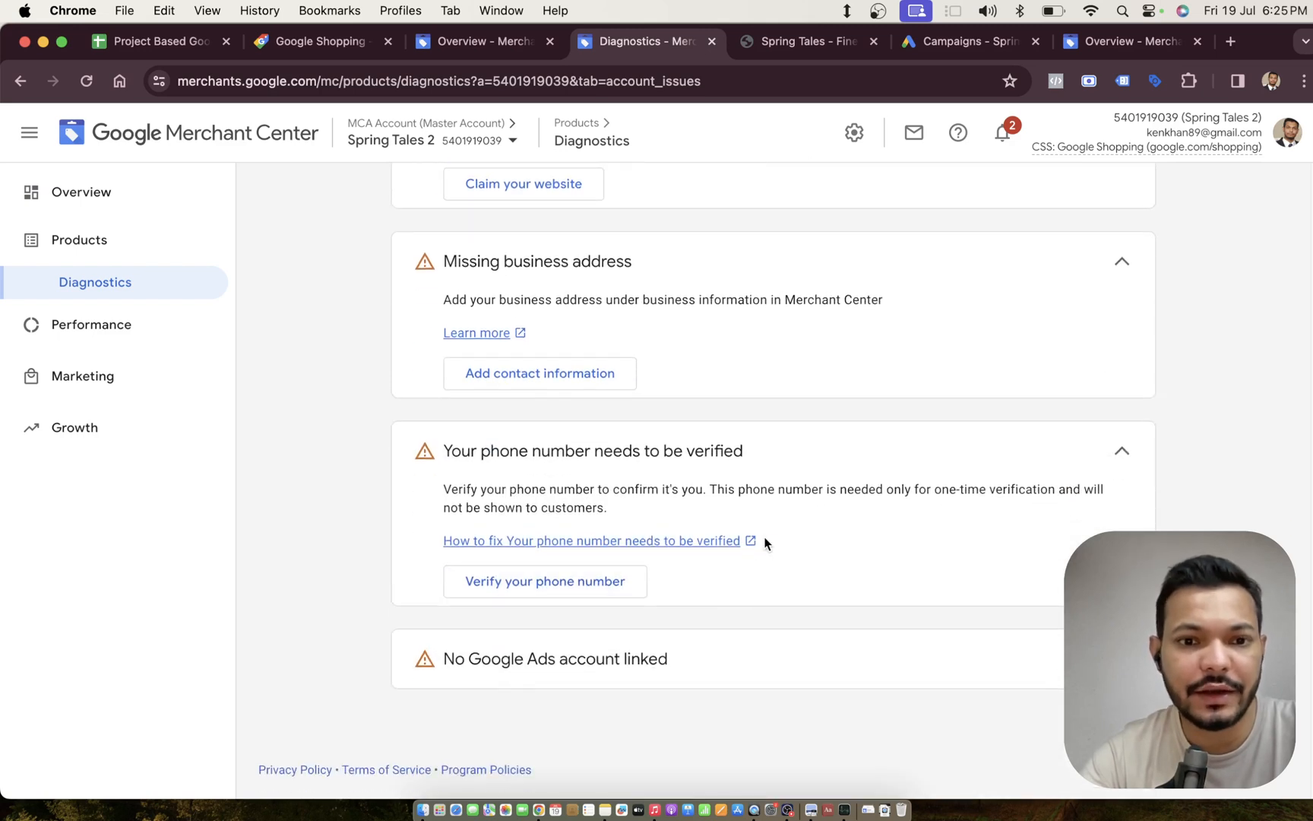
left_click(729, 647)
scroll(725, 646, "down", 3)
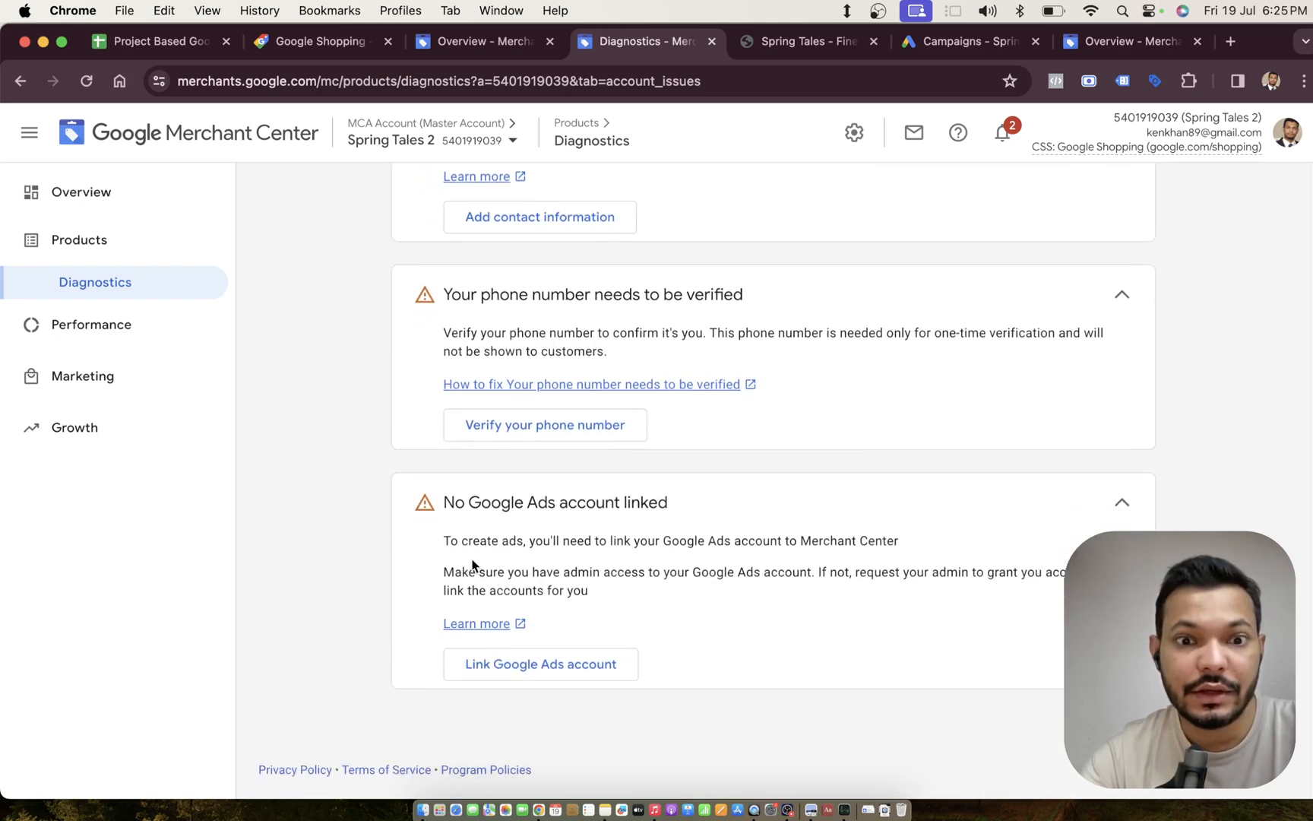
Step: Review the options for linking a Google Ads account to Spring Tales 2, then return to the linked accounts page
left_click(561, 670)
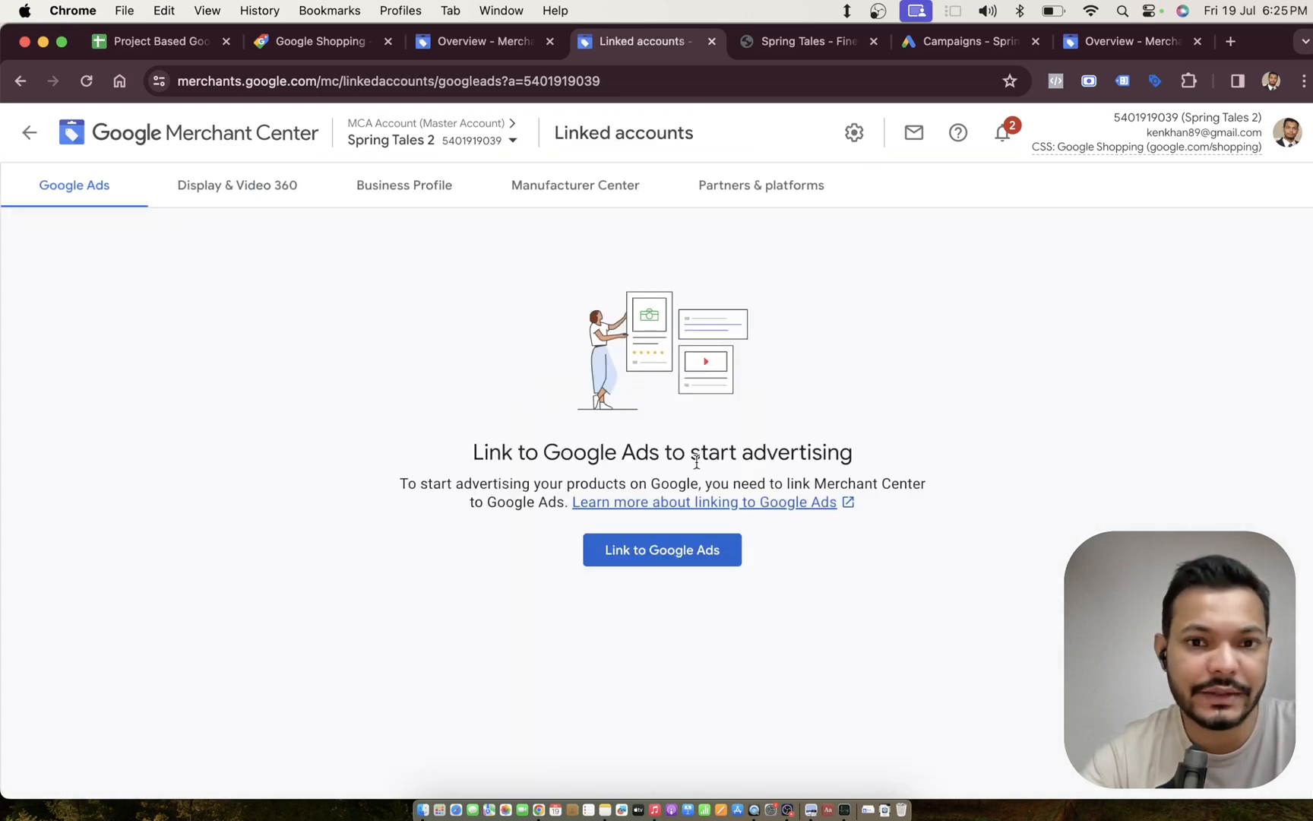
left_click(702, 561)
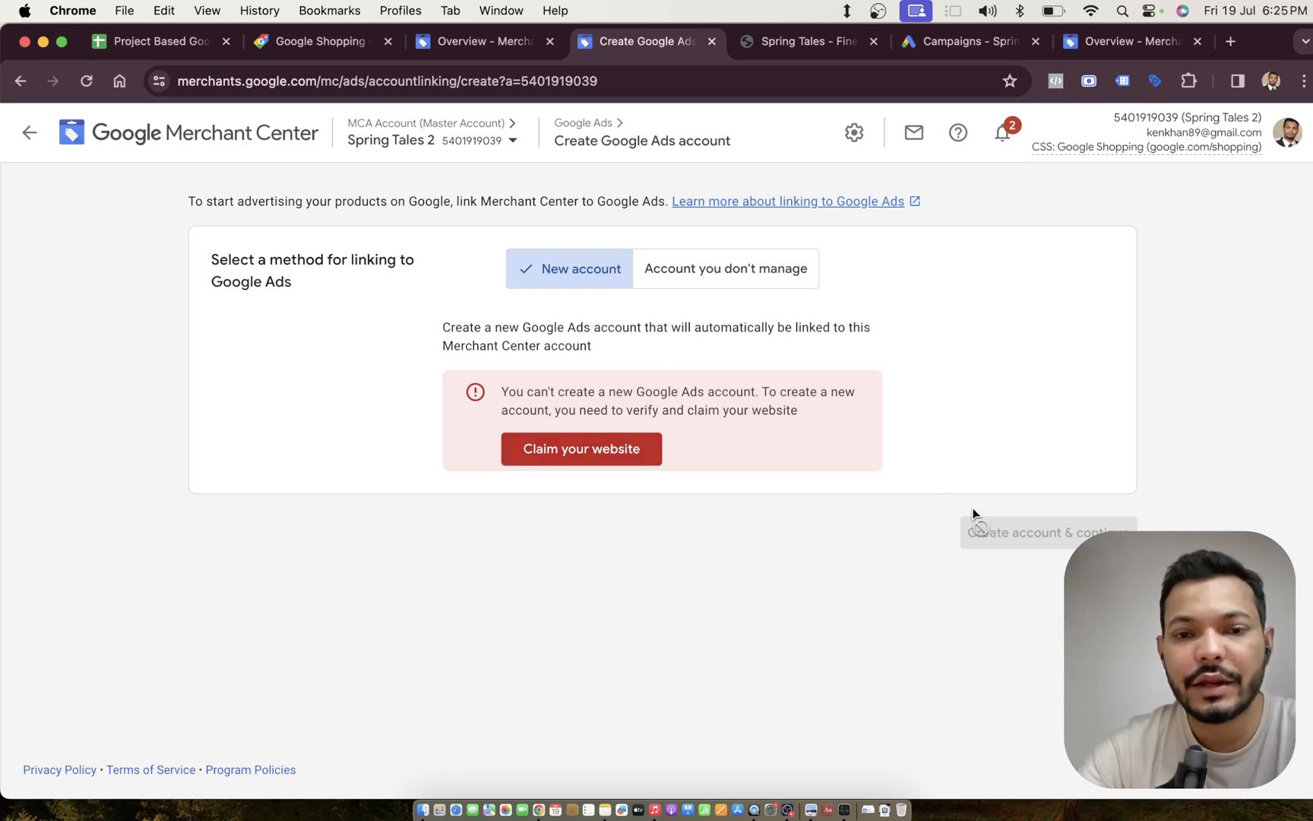
left_click(30, 135)
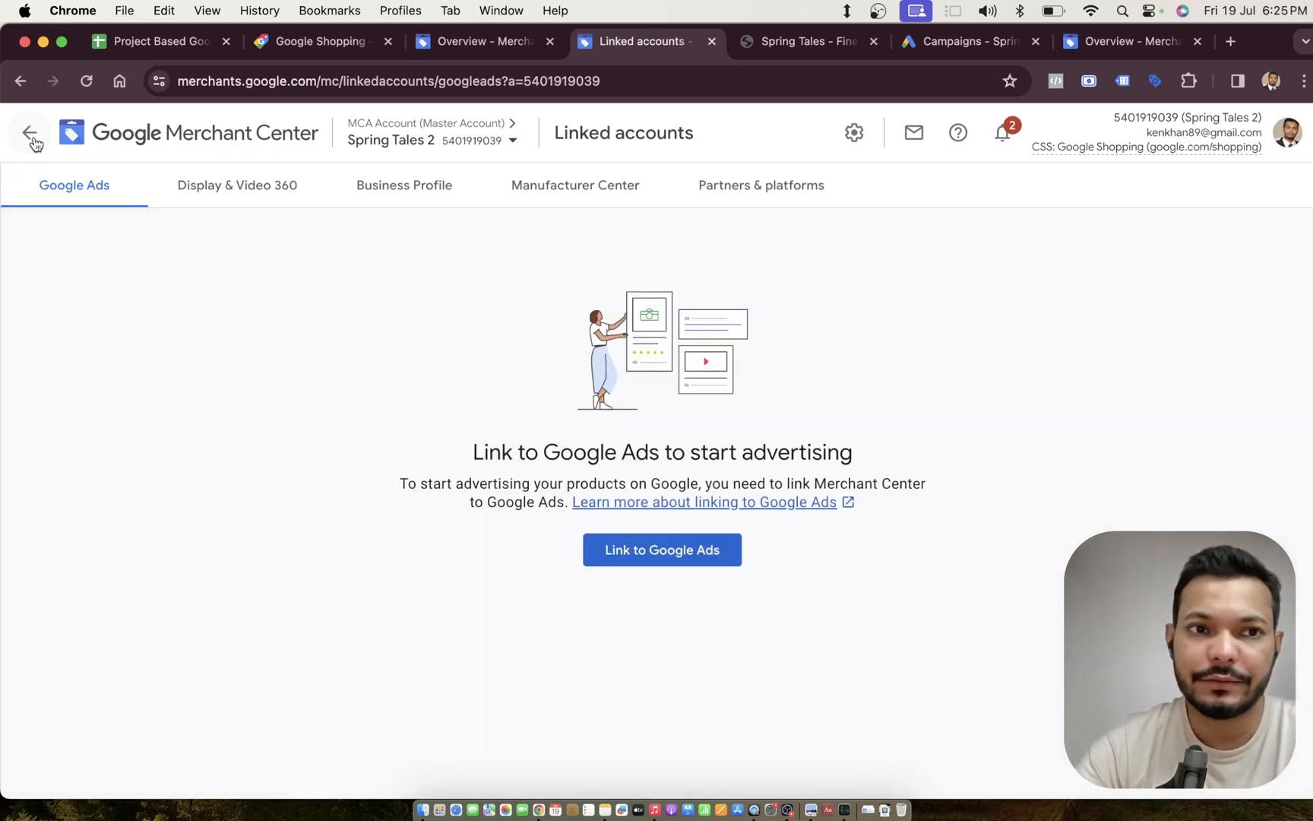
Step: Switch from the MCA master account to the Spring Tales sub-account and open its product list
left_click(445, 43)
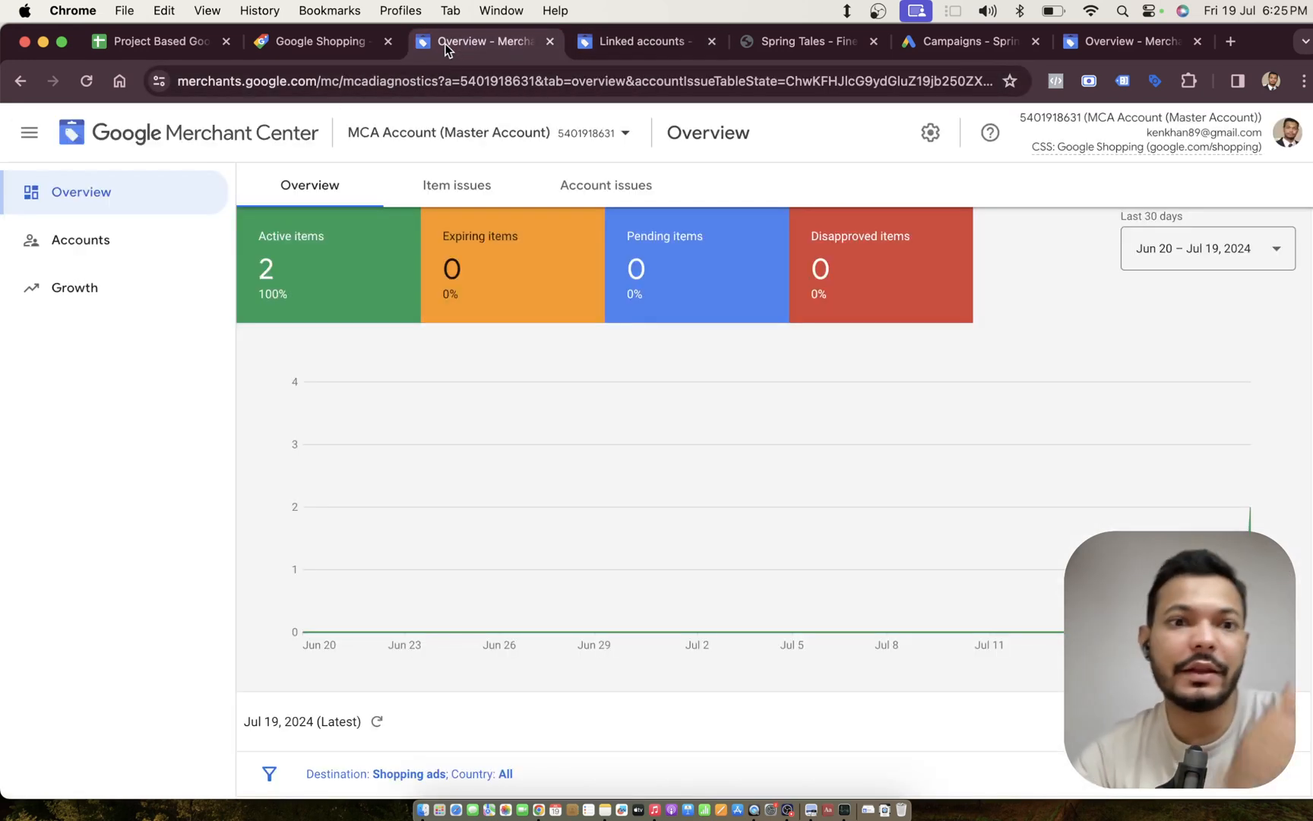
mouse_move(297, 248)
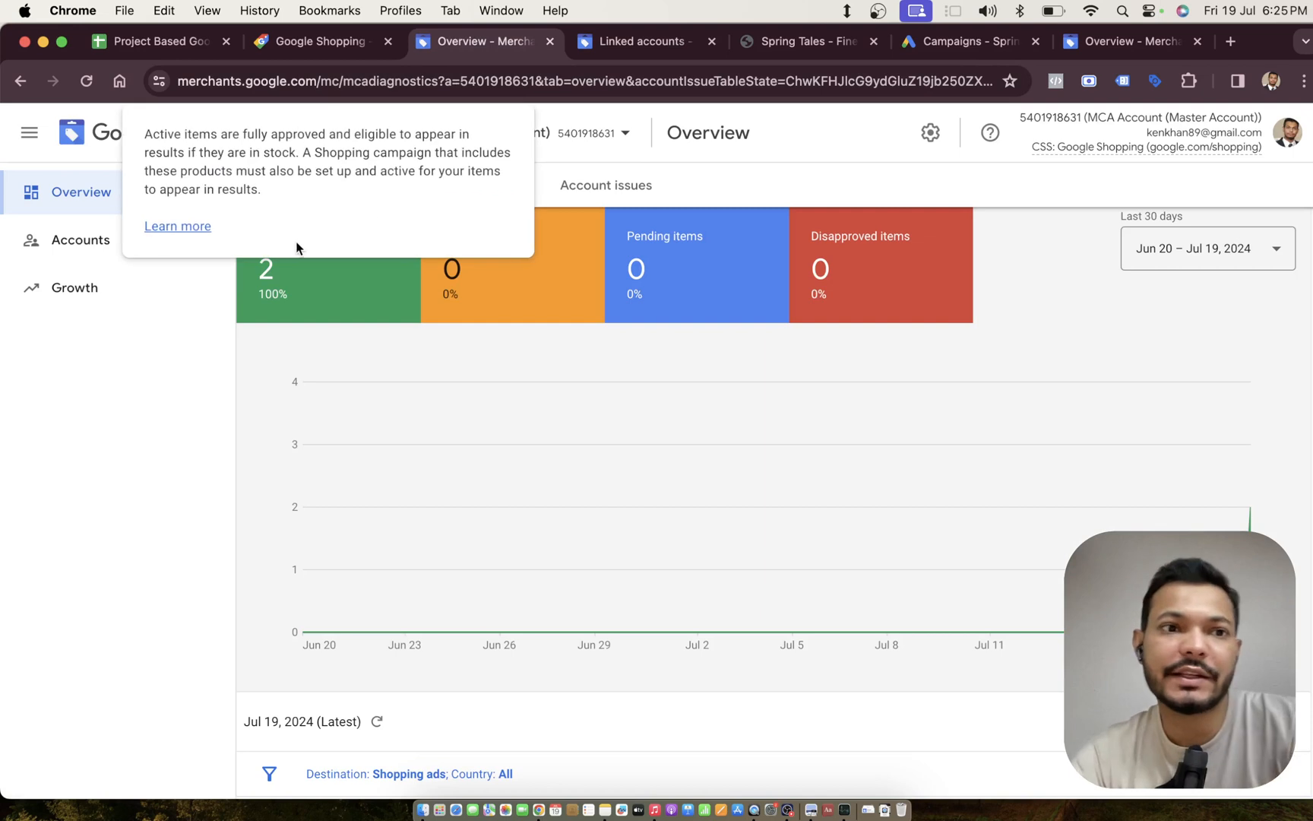
left_click(625, 134)
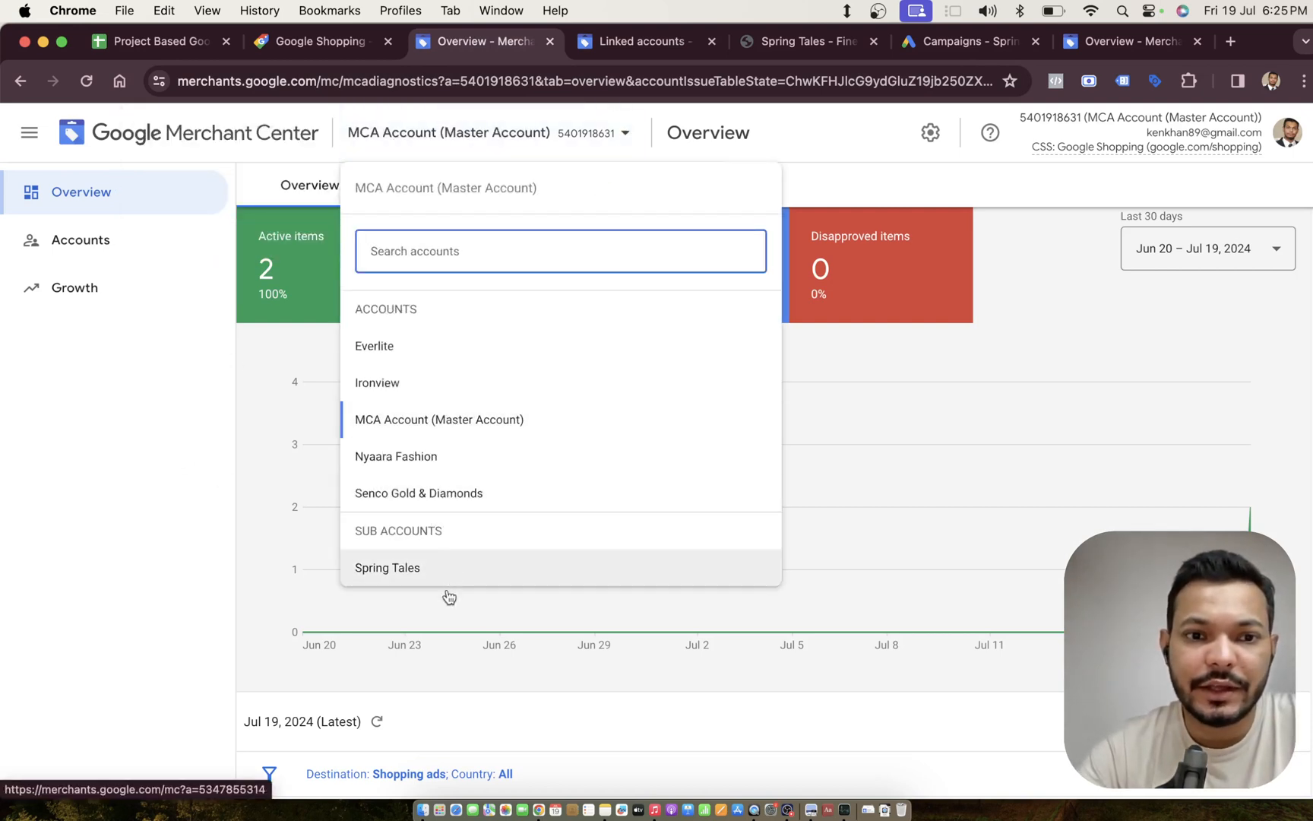
left_click(433, 566)
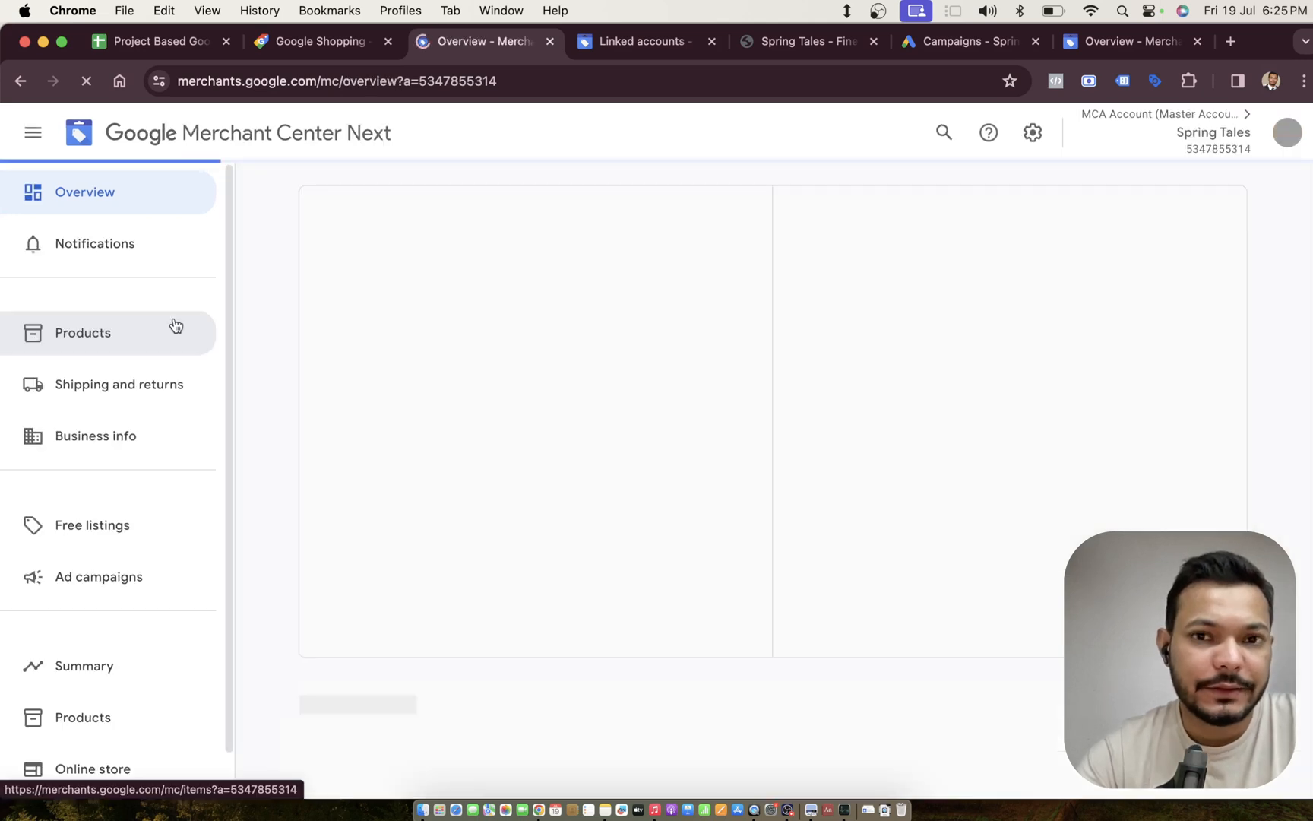
left_click(97, 331)
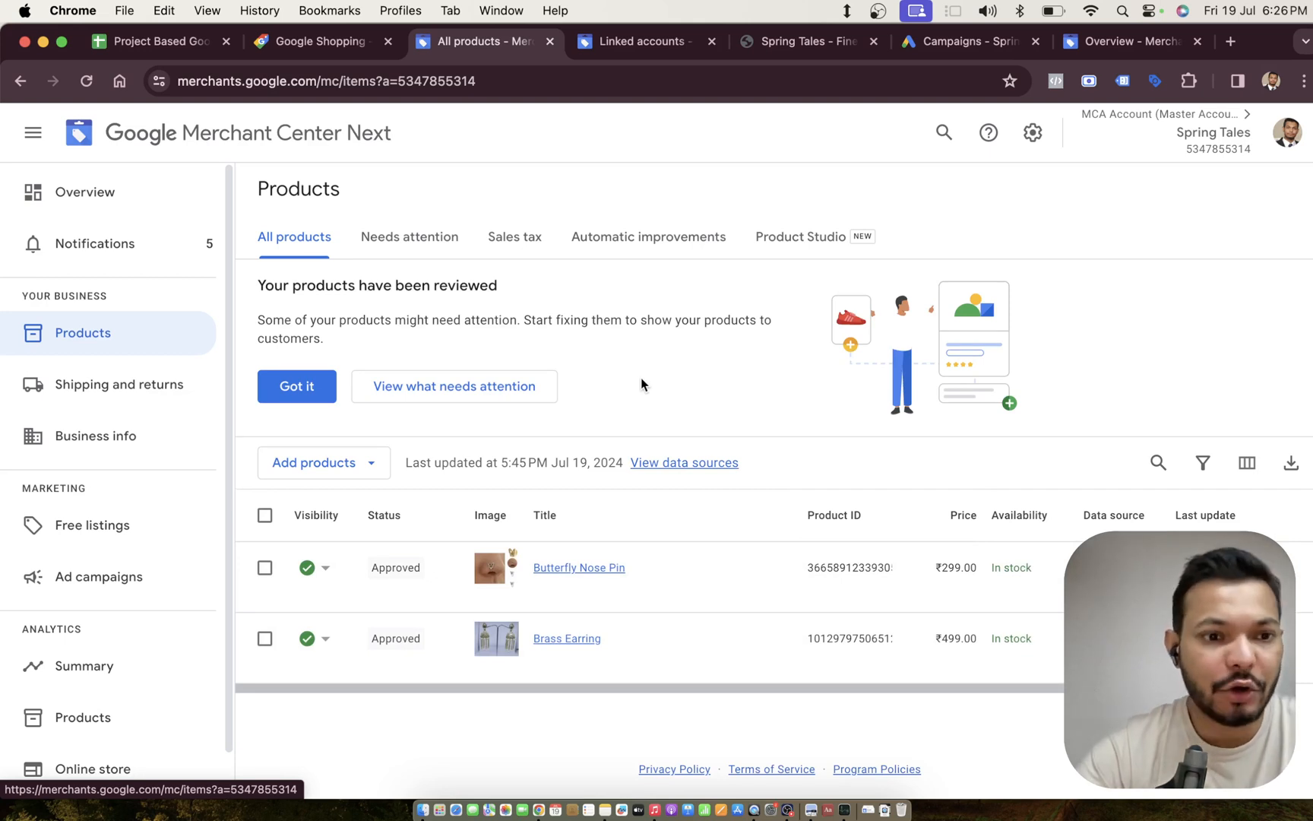
Step: Start adding another product source and examine the Google Sheets template option
left_click(348, 459)
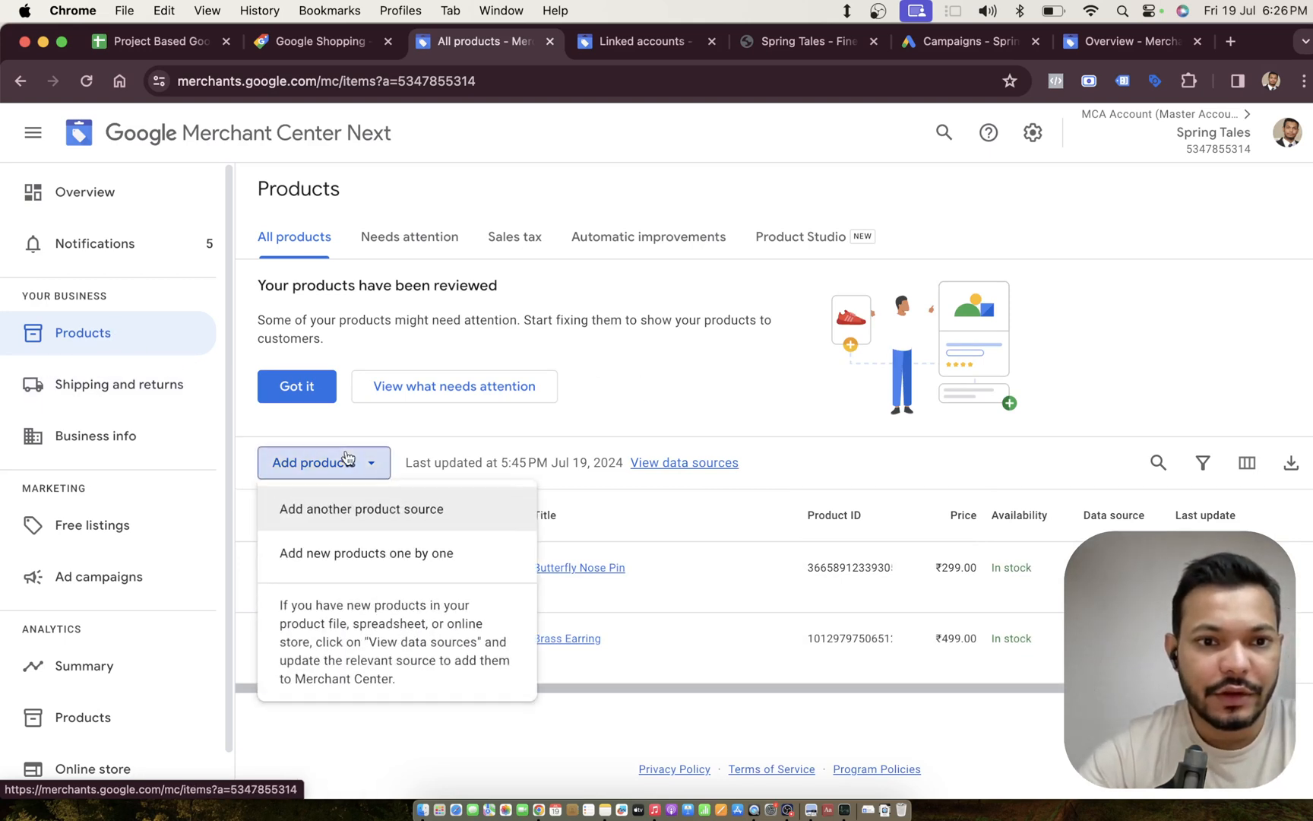
left_click(361, 509)
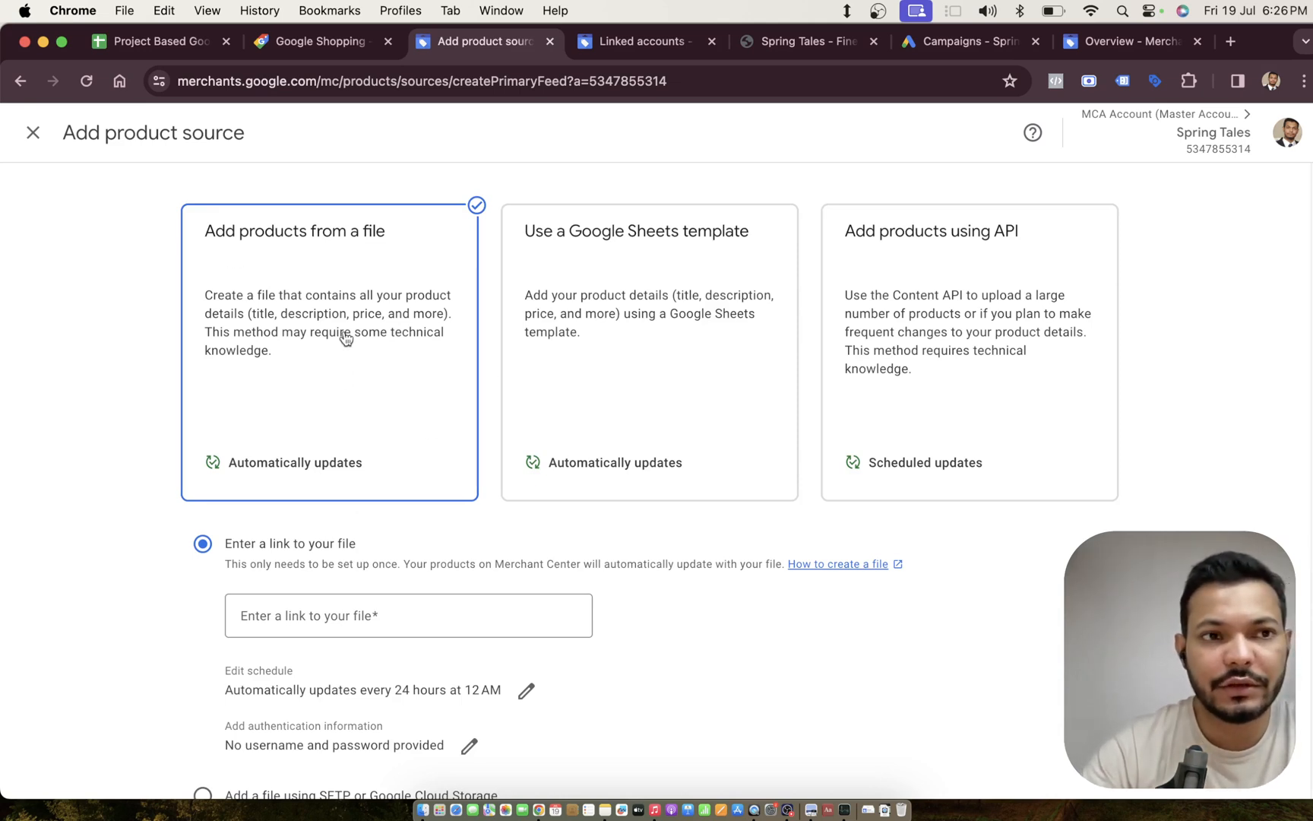
left_click(693, 291)
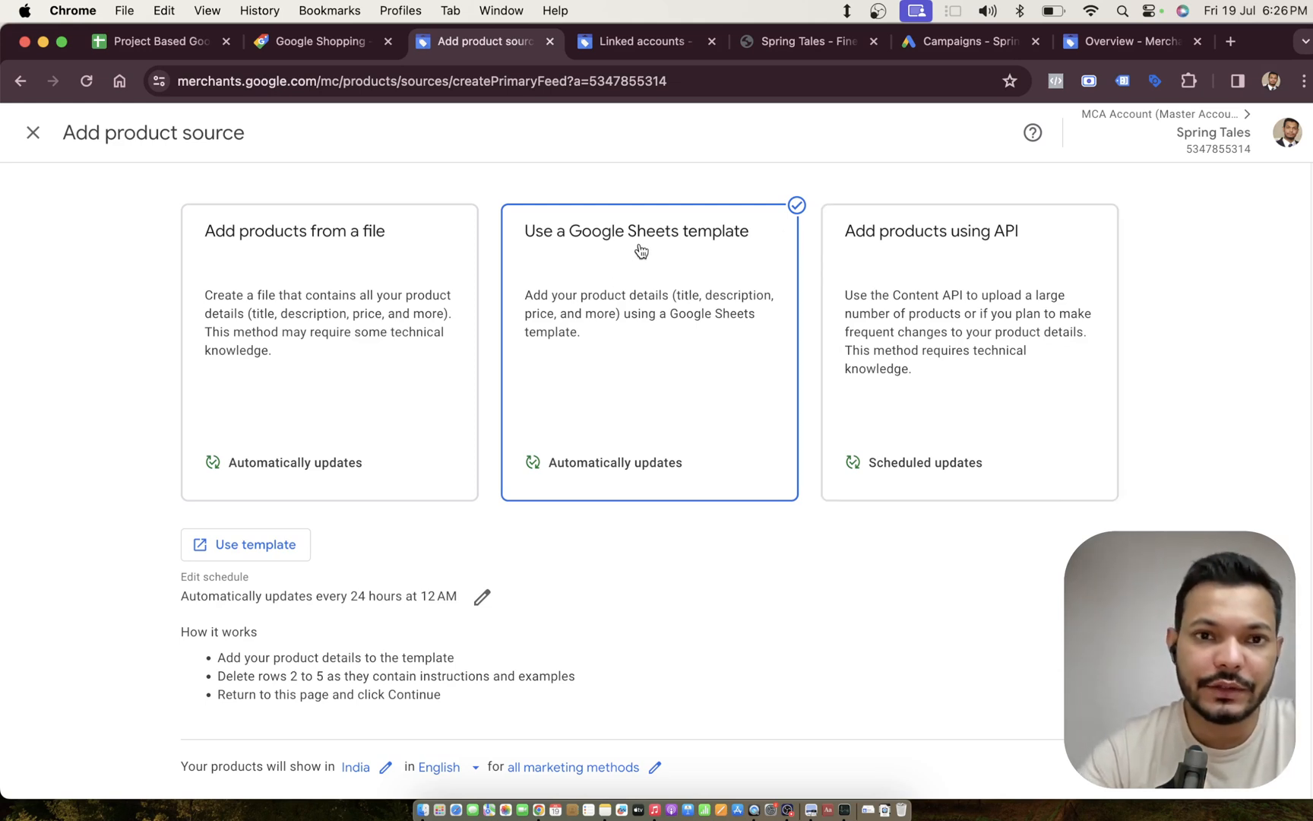
scroll(418, 514, "down", 2)
scroll(422, 520, "up", 2)
Step: Open Google Sheets in a new tab, search for "merchent" and open the Google Merchant Center feed - Specific Products spreadsheet
key("super+t")
type("sh")
key("Return")
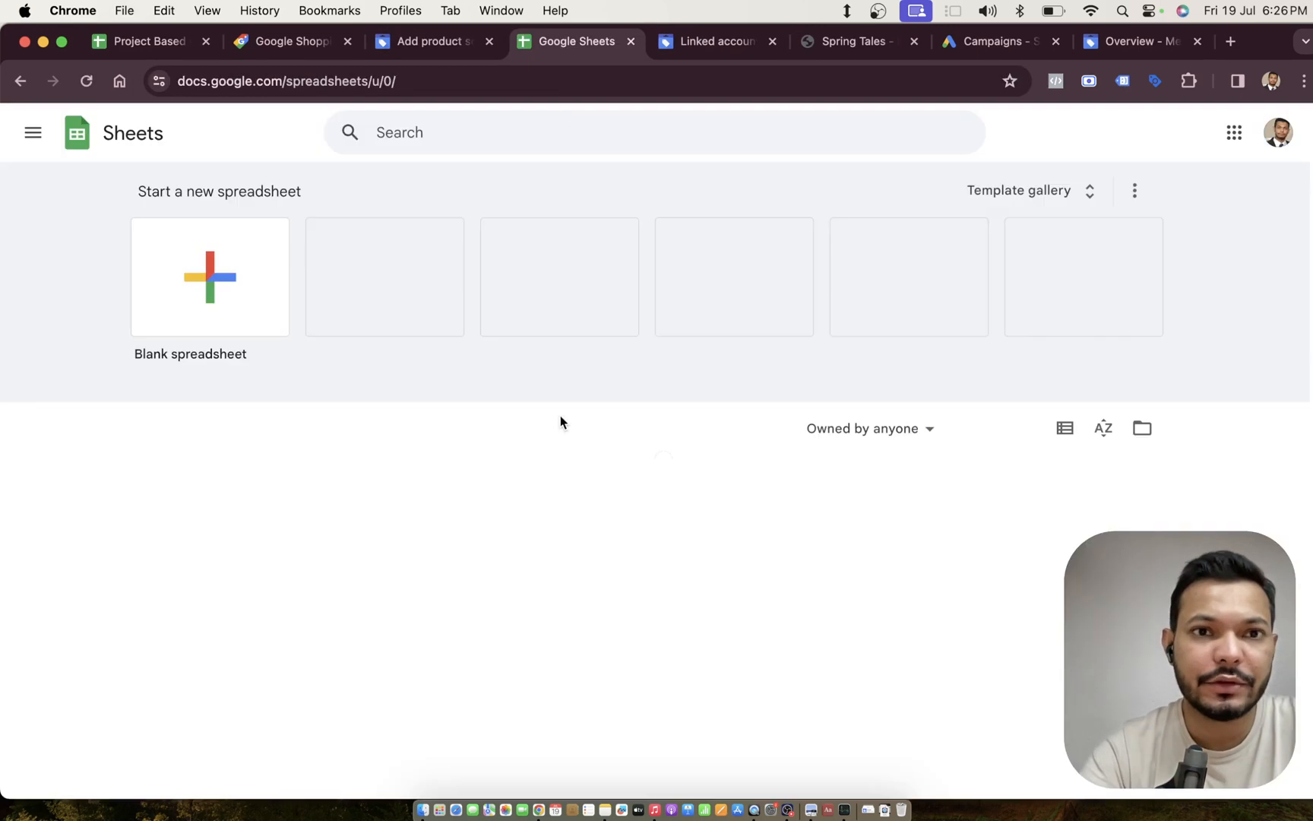
left_click(600, 129)
type("me")
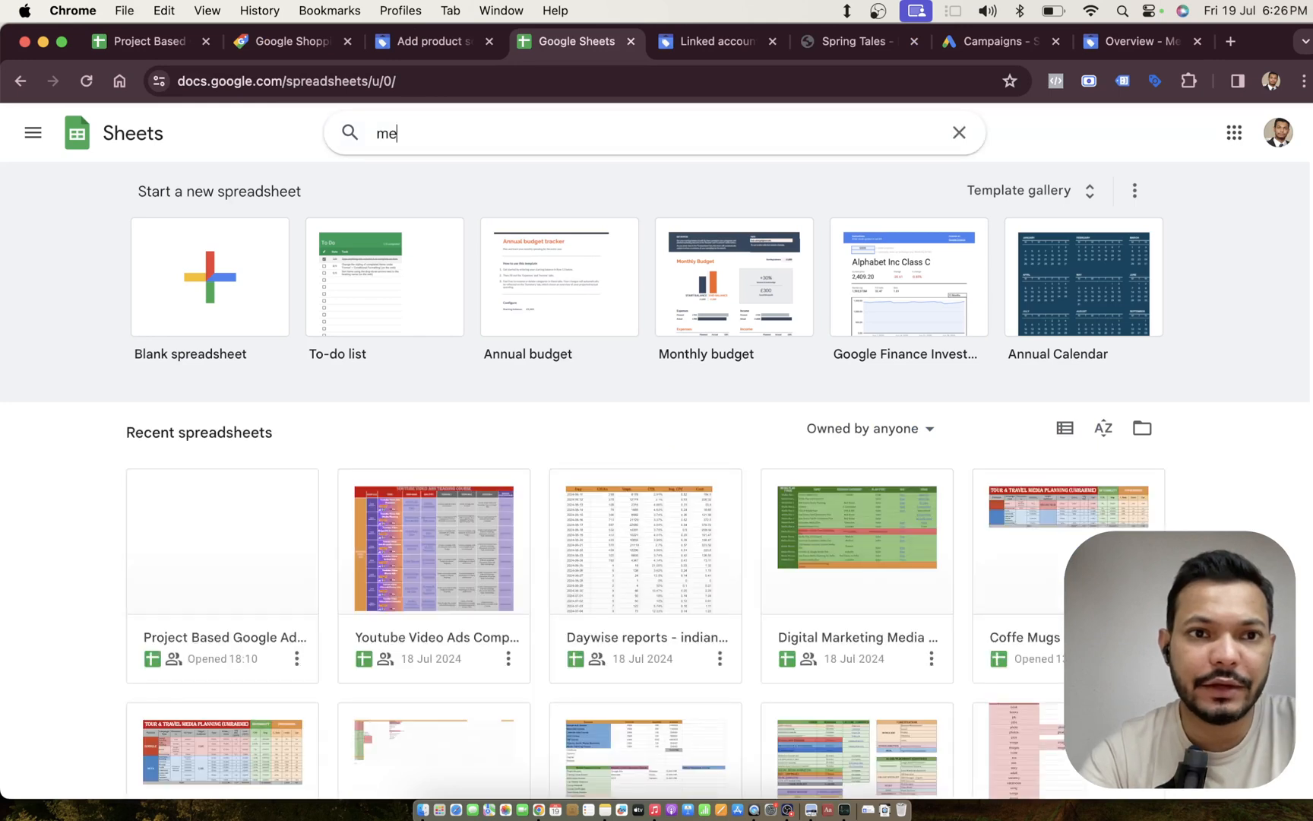
type("rchent")
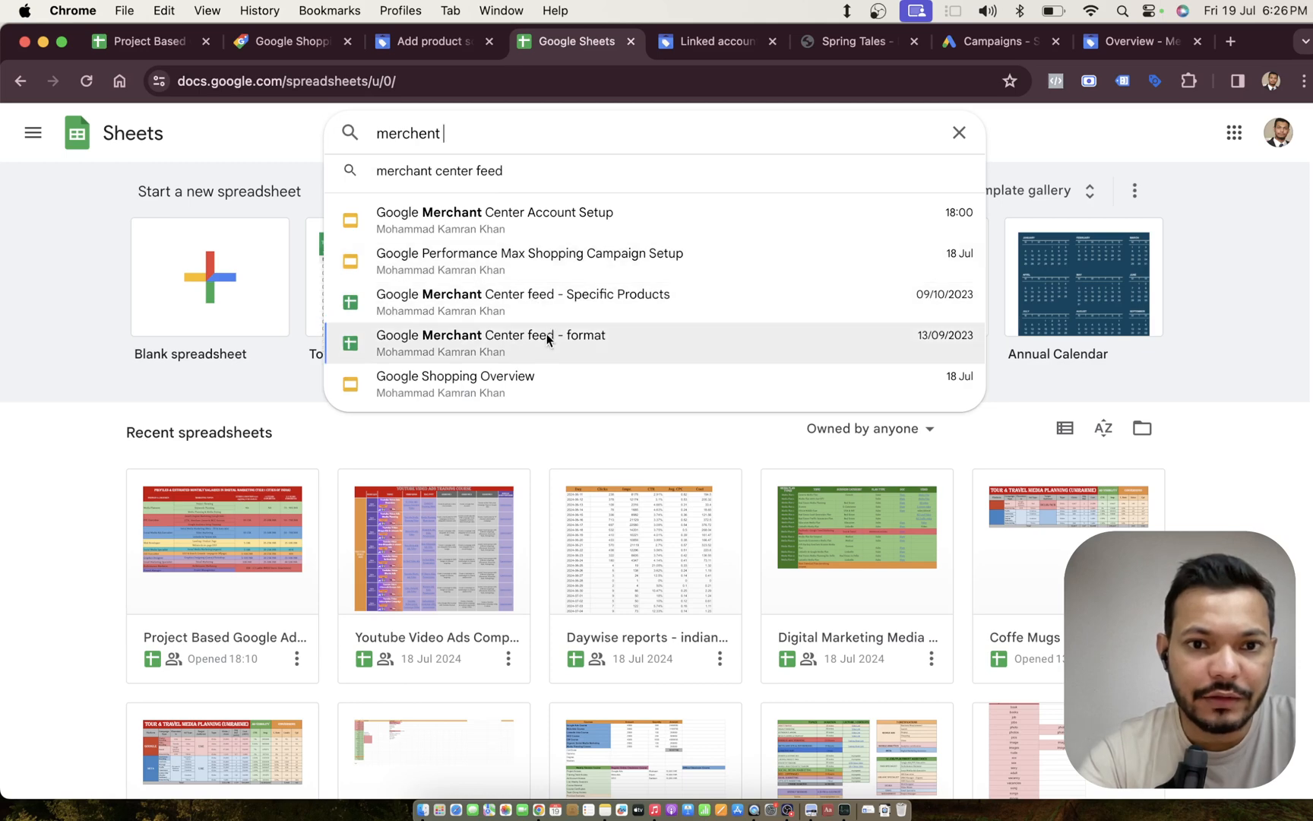
left_click(584, 307)
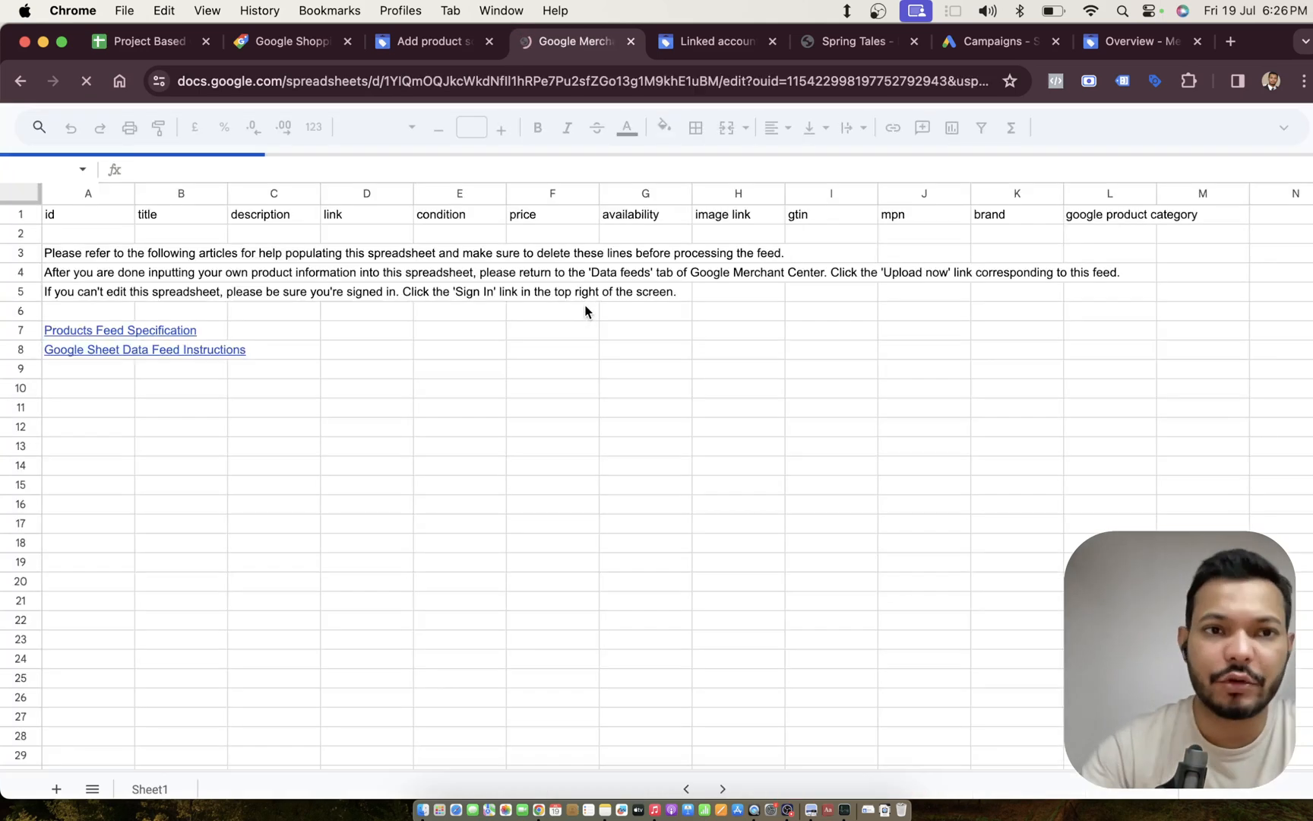
Step: Go through the feed's header cells one by one from id to image link
left_click(371, 524)
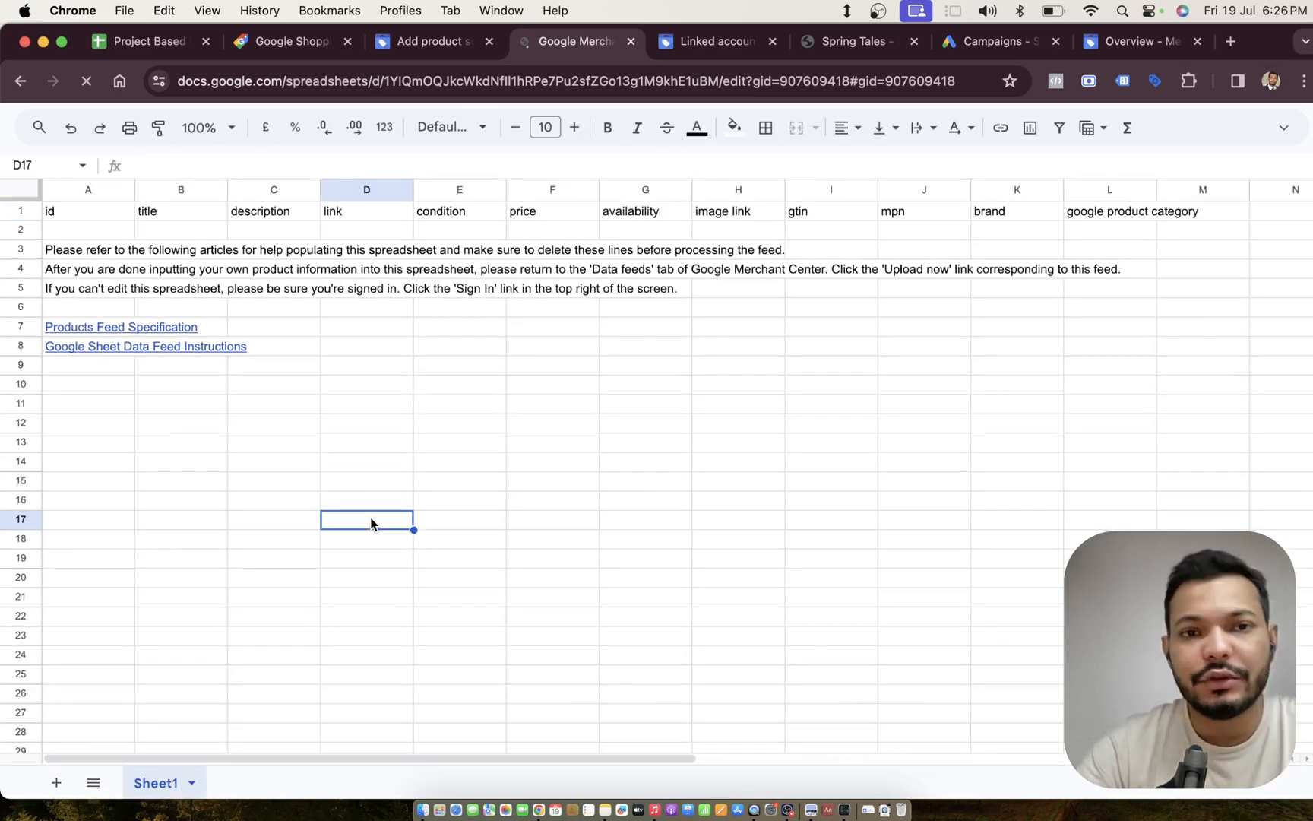
left_click(60, 217)
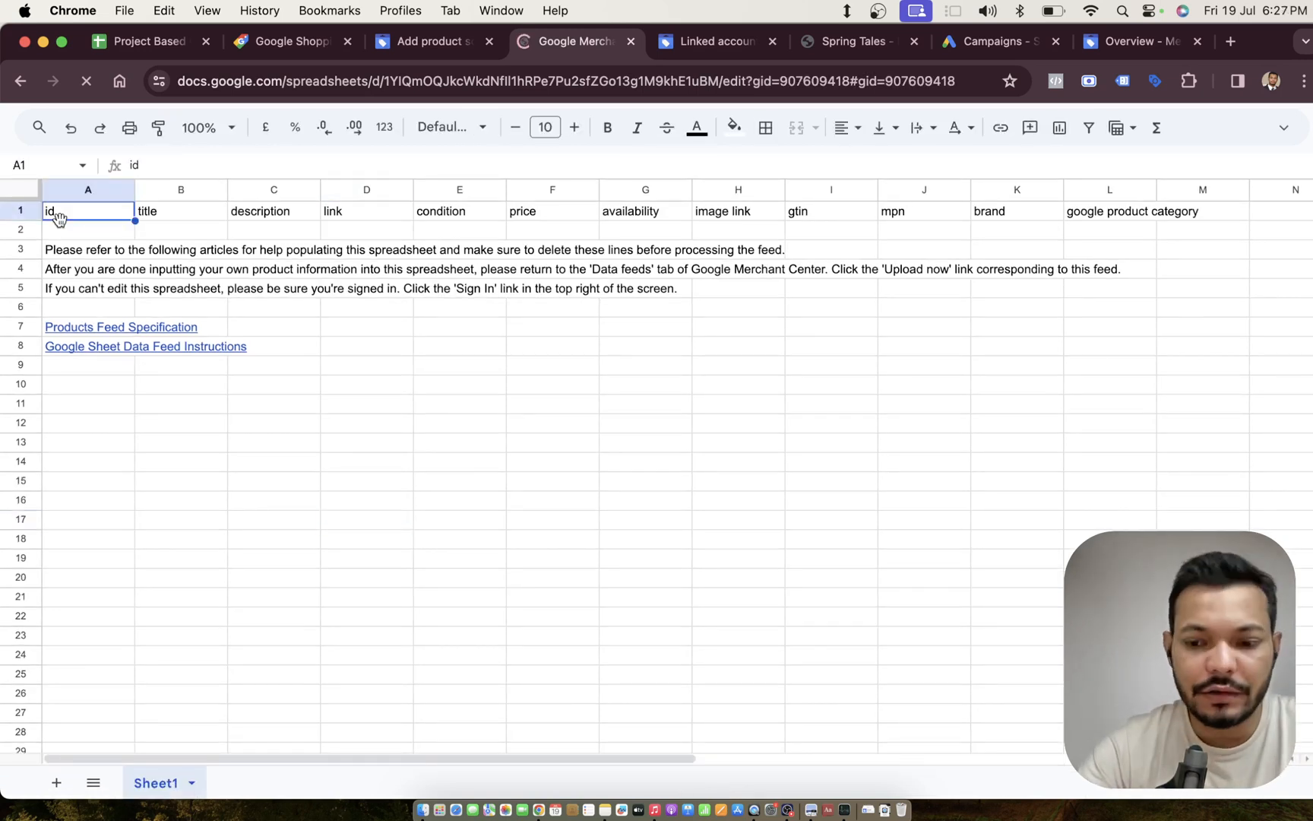
key("Right")
key("Right")
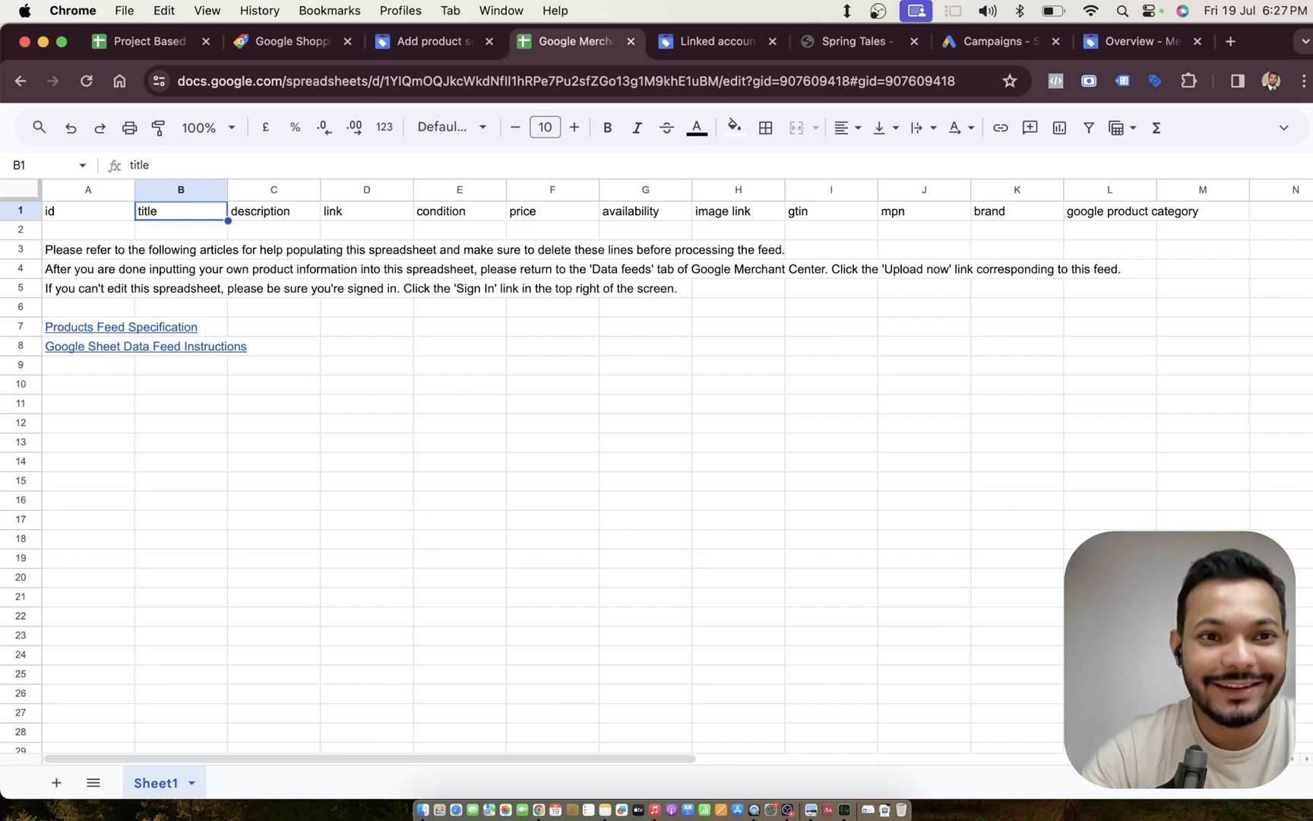
key("Right")
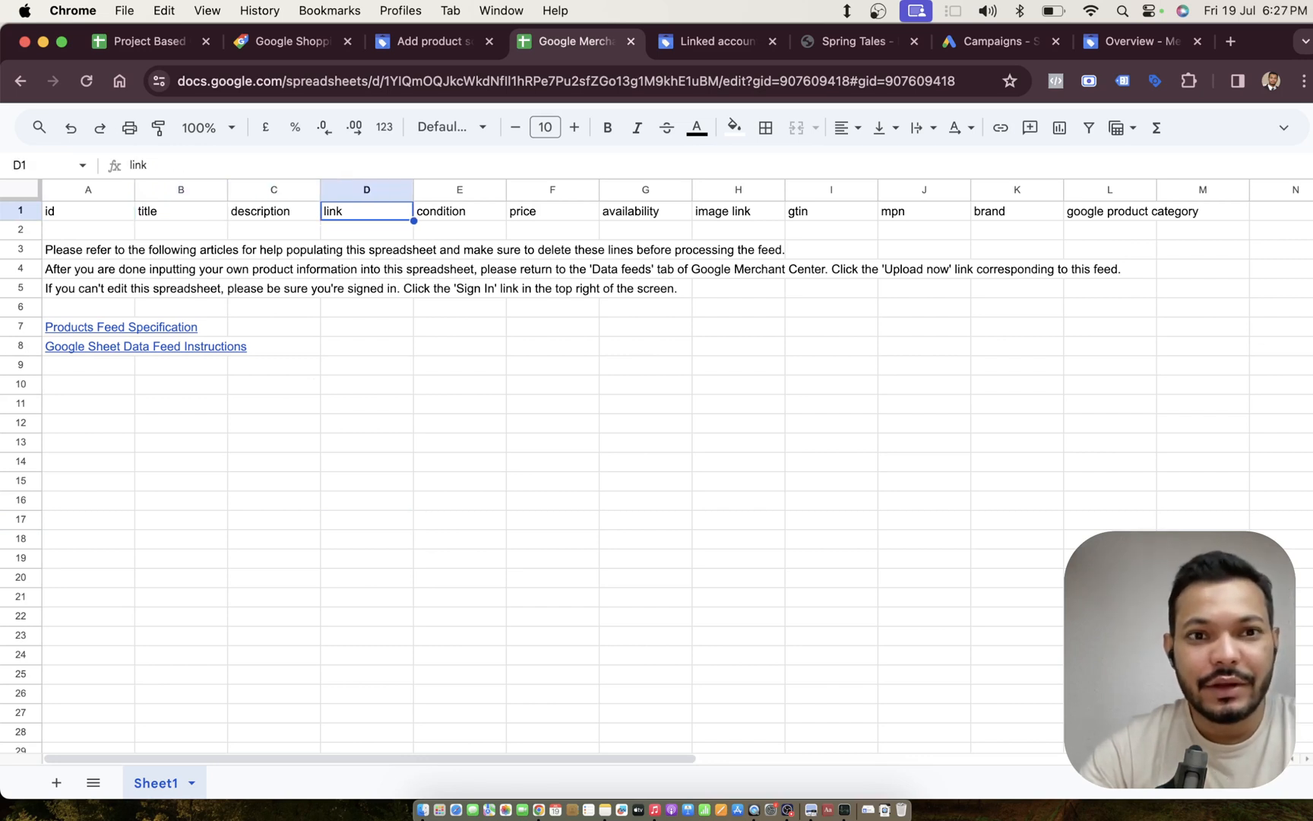
key("Right")
key("Right")
key("Right")
key("Right")
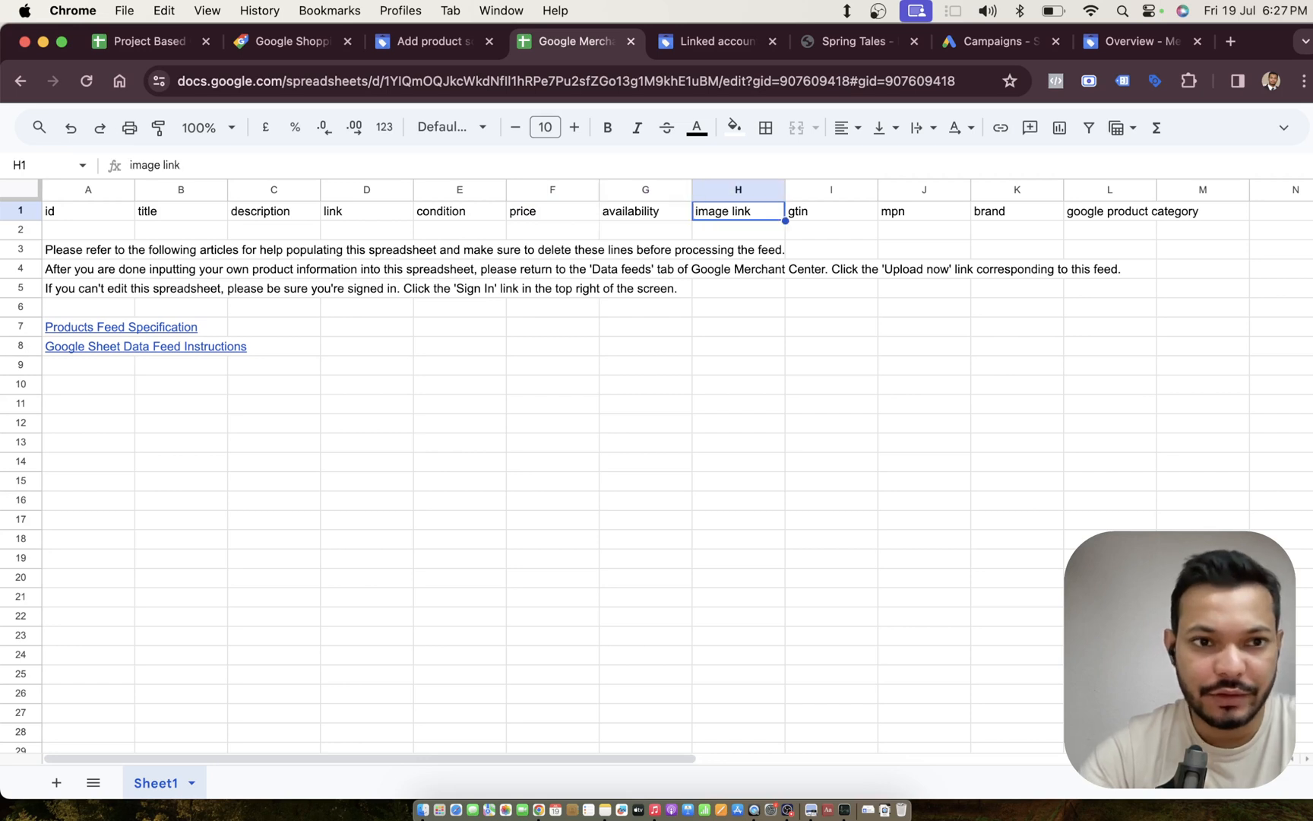
Step: Fill the header cells A1:H1, from id to image link, with light orange
left_click_drag(67, 213, 710, 214)
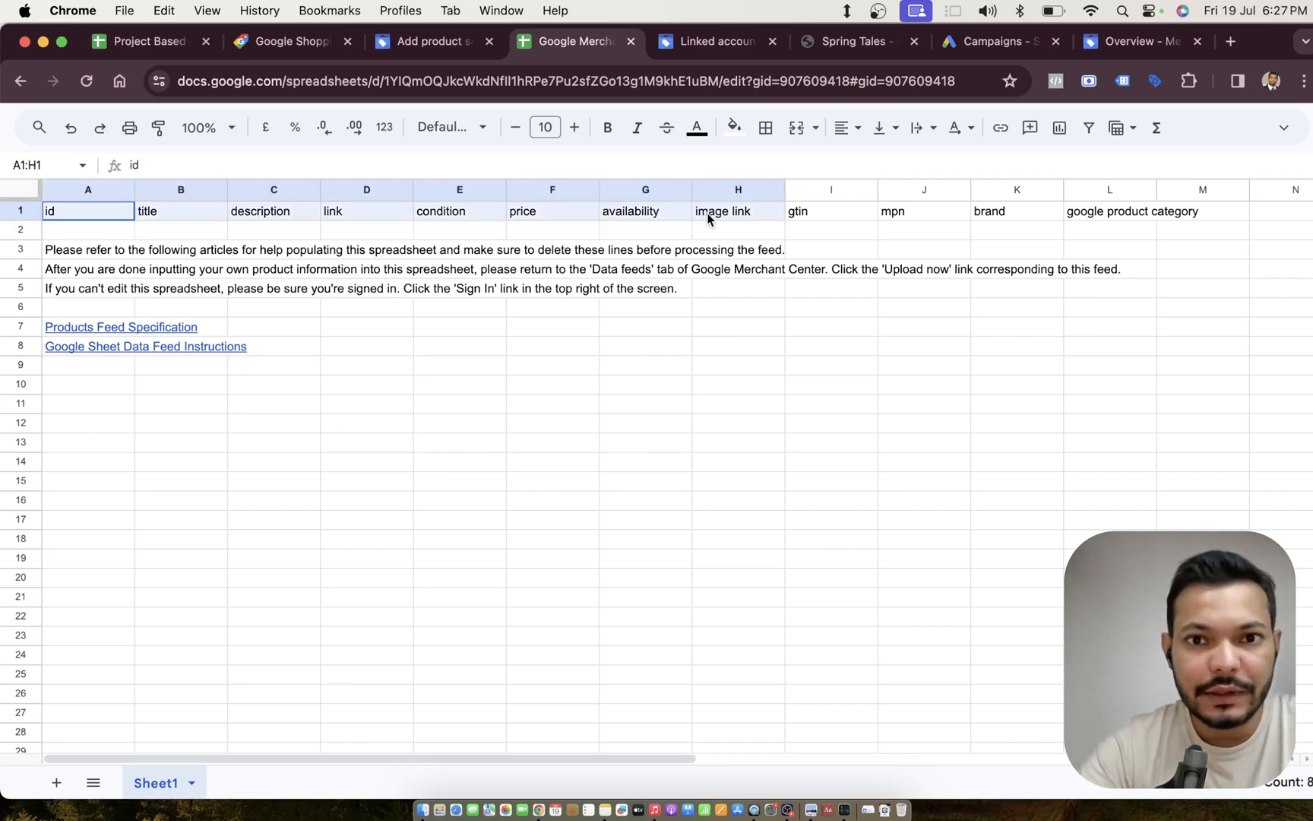
left_click(734, 129)
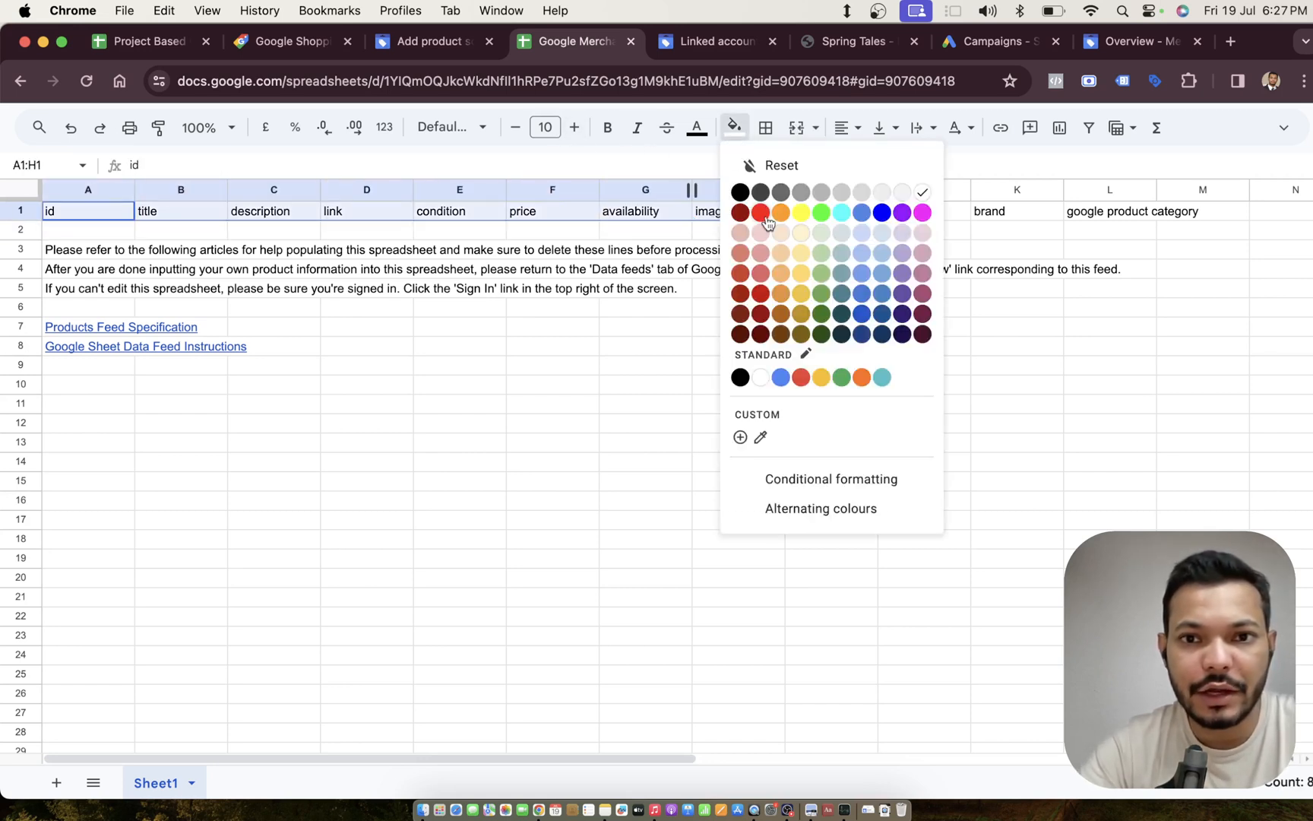
left_click(781, 271)
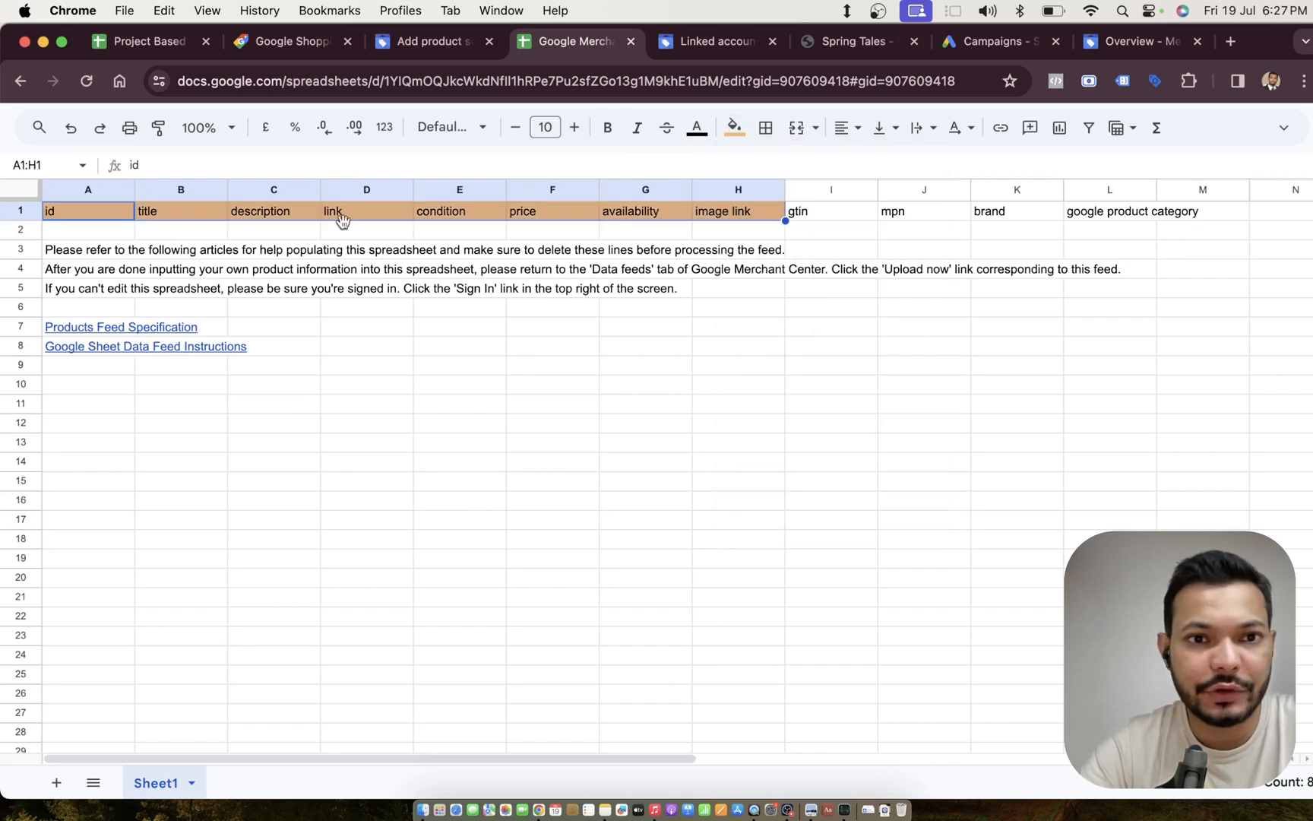
Step: Fit column L to its google product category header and select the gtin, mpn and brand headers in I1:K1
left_click(1046, 218)
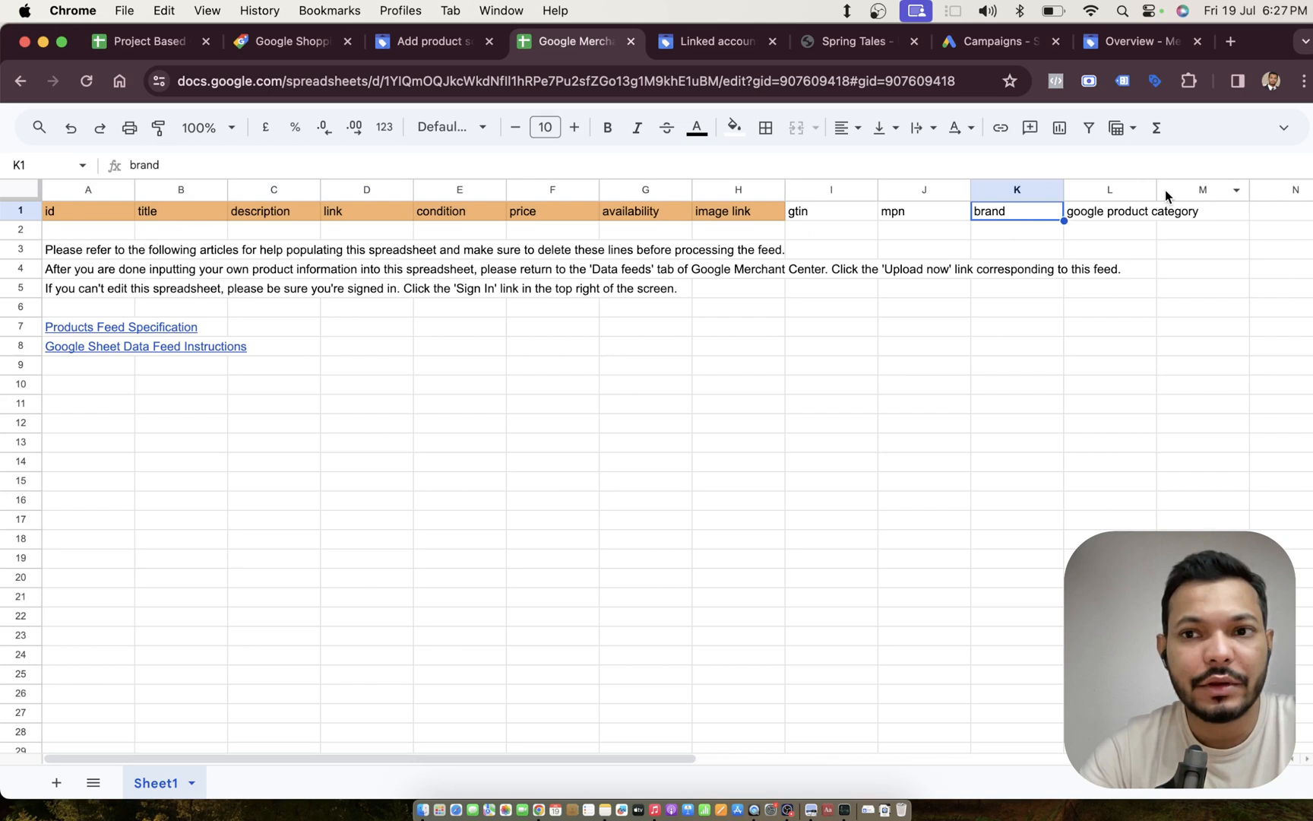
double_click(1156, 189)
left_click(1154, 217)
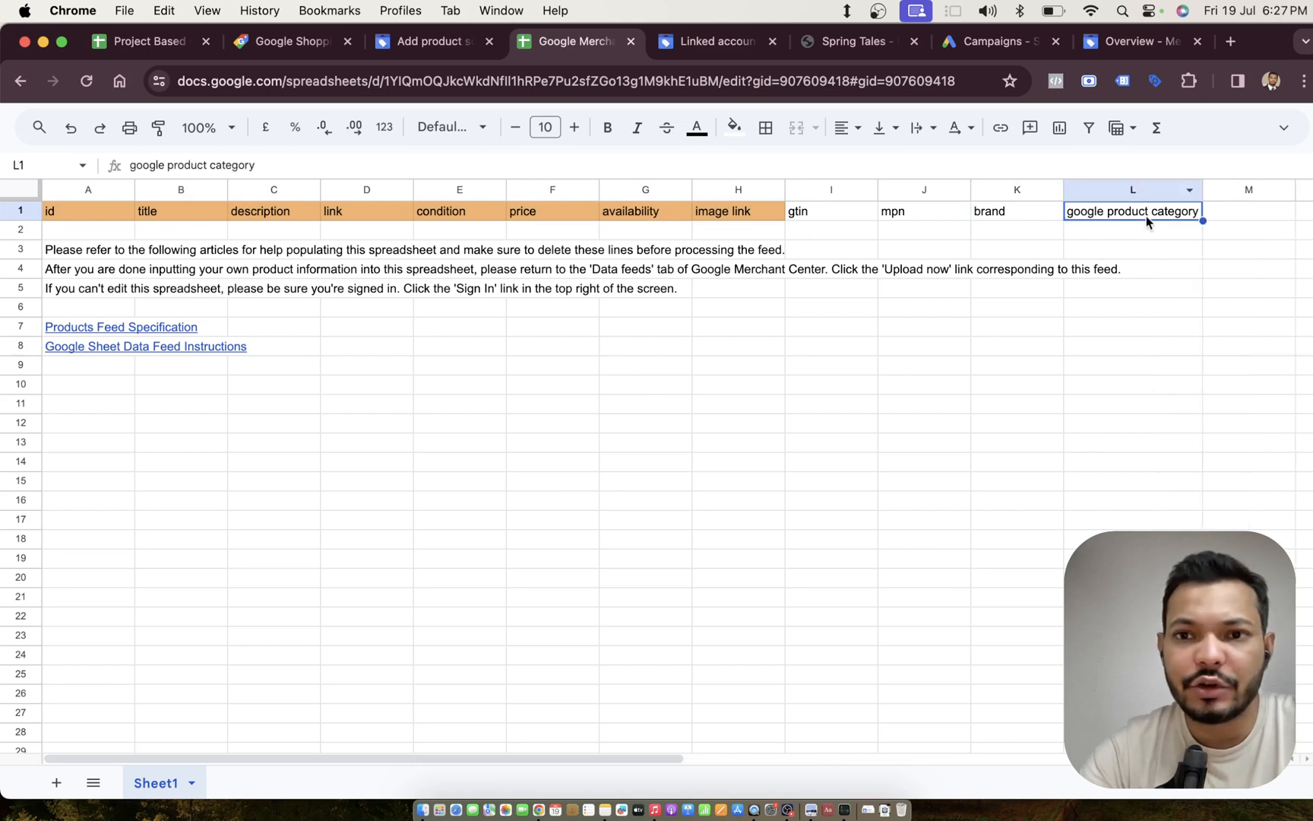
left_click(1030, 227)
left_click_drag(836, 211, 1007, 209)
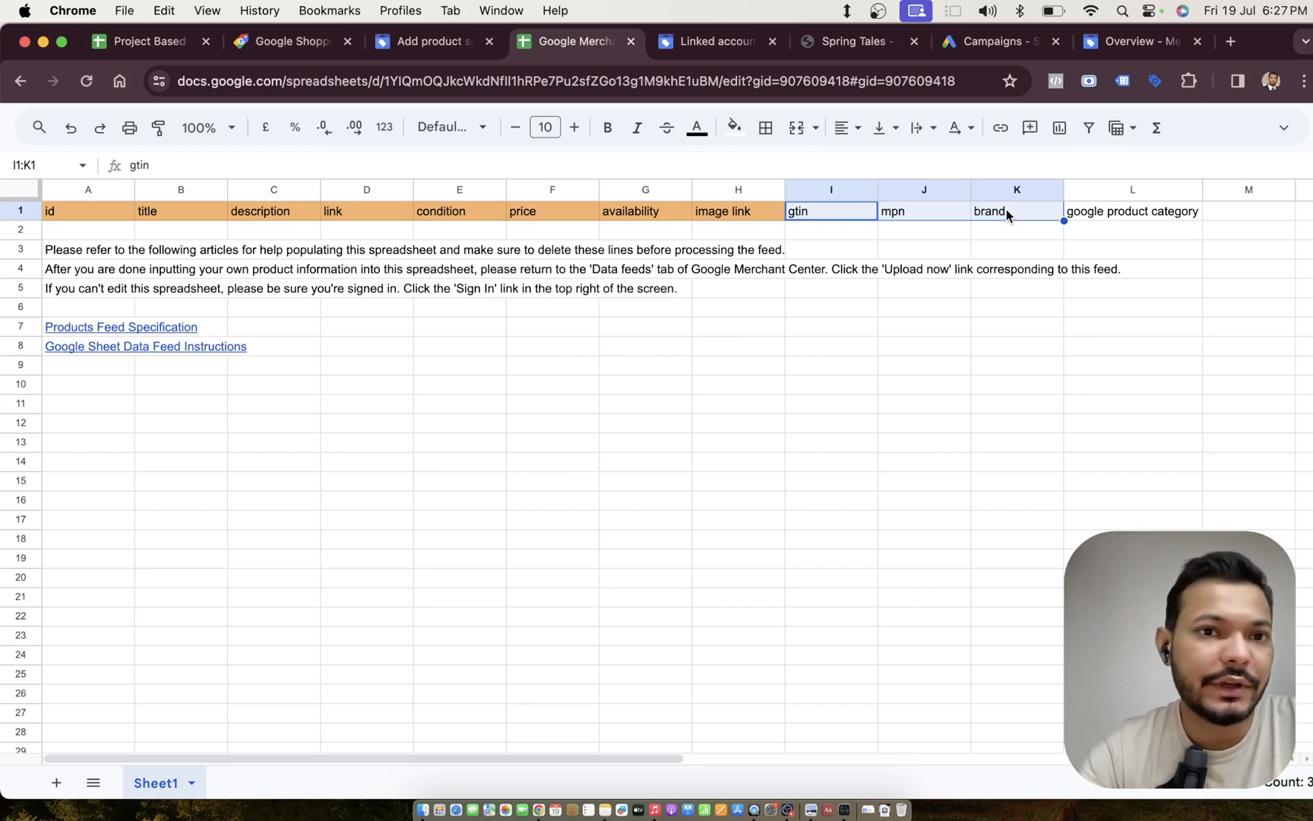
Step: Return to the product source setup in Merchant Center, look over the Google Sheets template option and close the setup
left_click(435, 44)
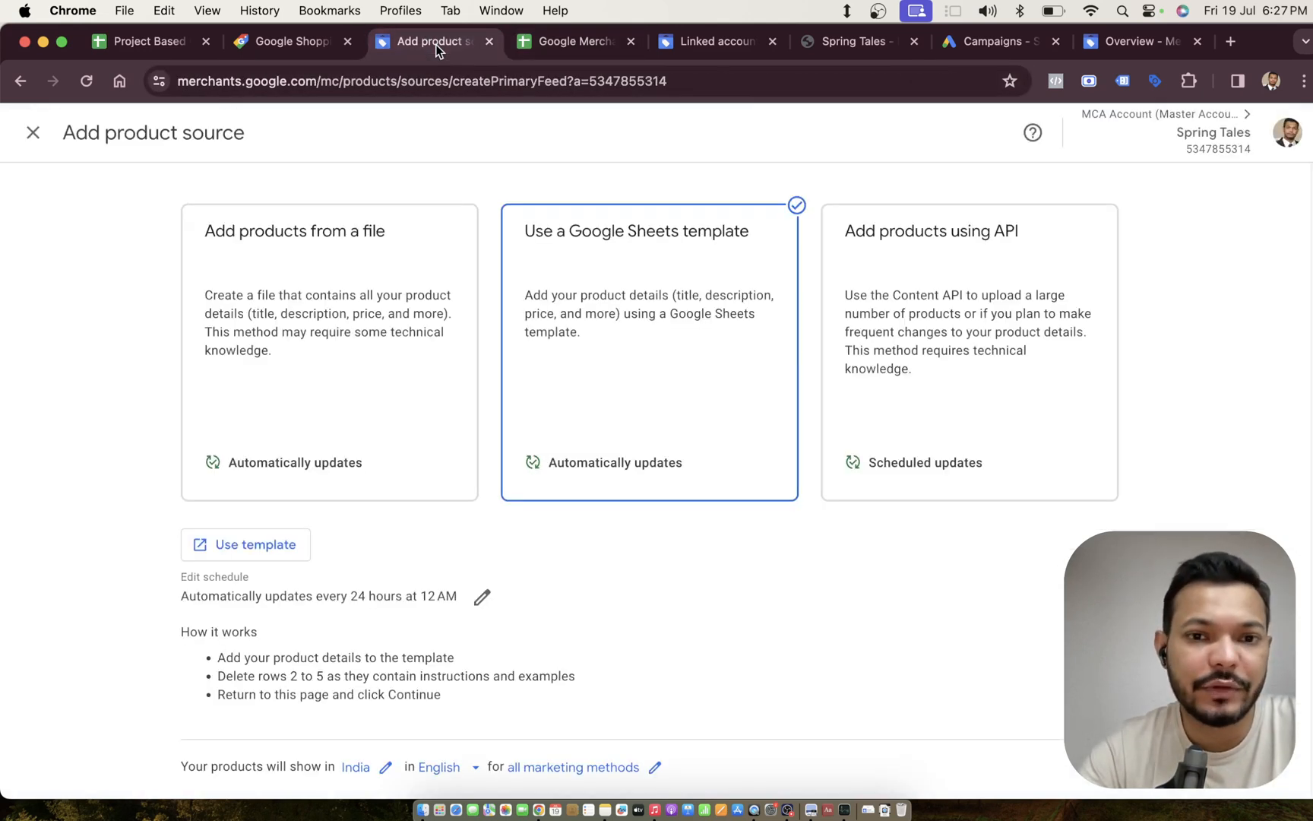
scroll(566, 525, "down", 1)
scroll(595, 583, "up", 1)
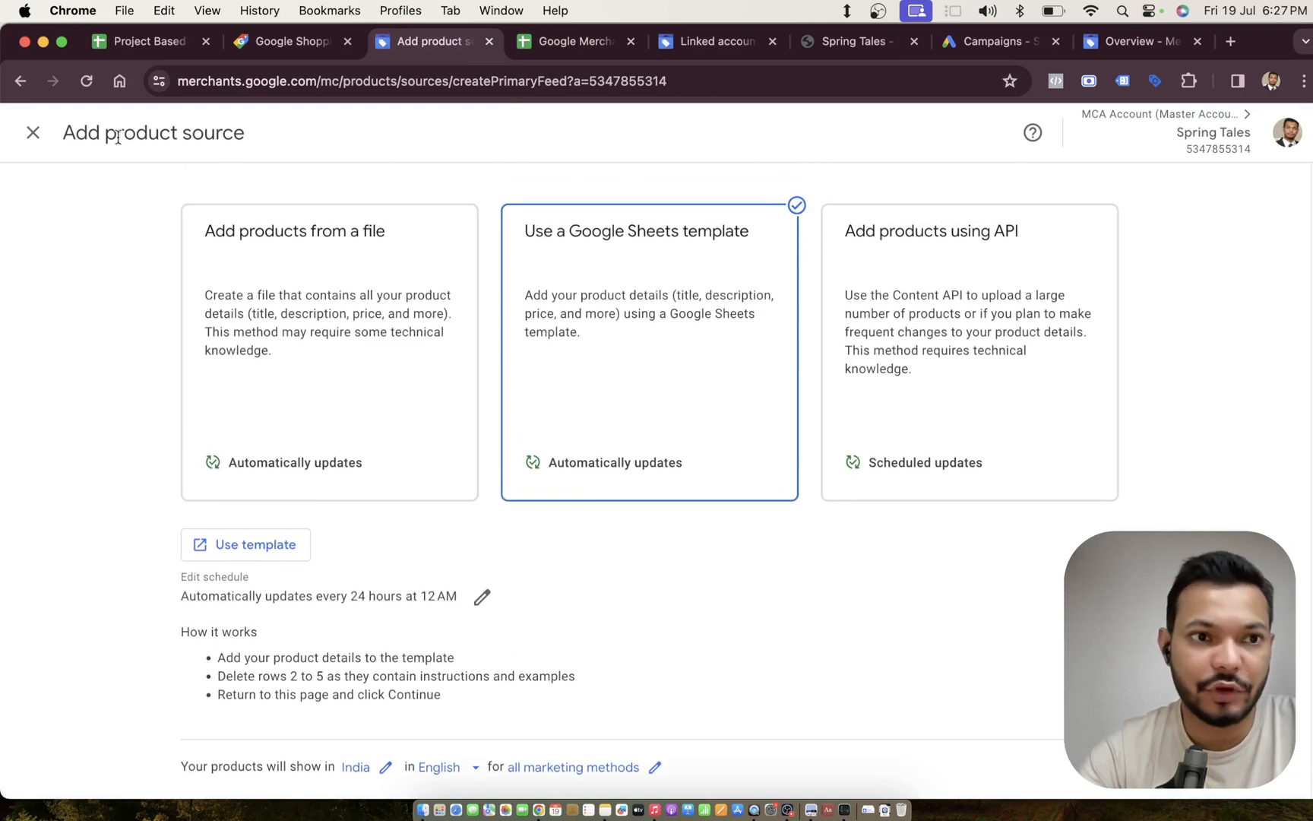
left_click(33, 132)
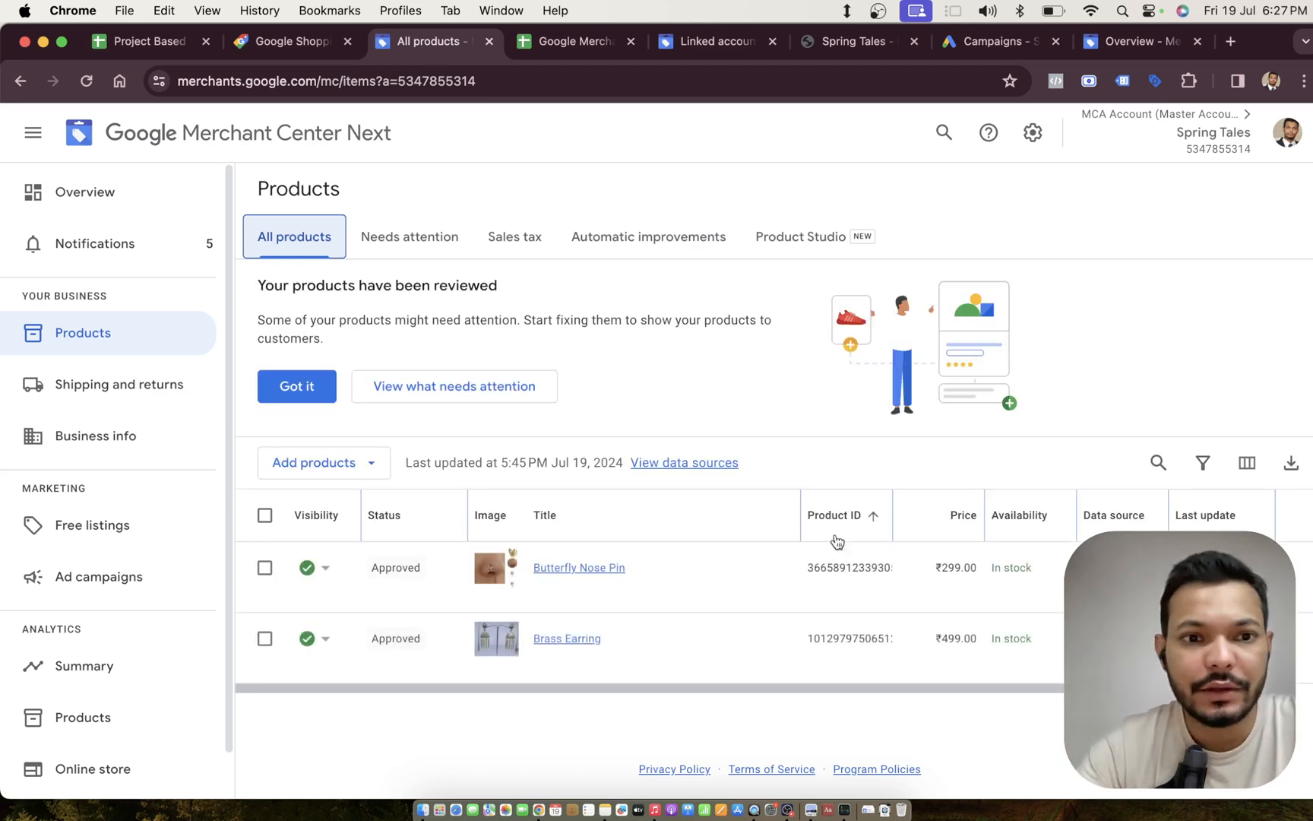
Step: Open the form for adding new products one by one, look over its sections from product details to labels and cancel it
left_click(342, 470)
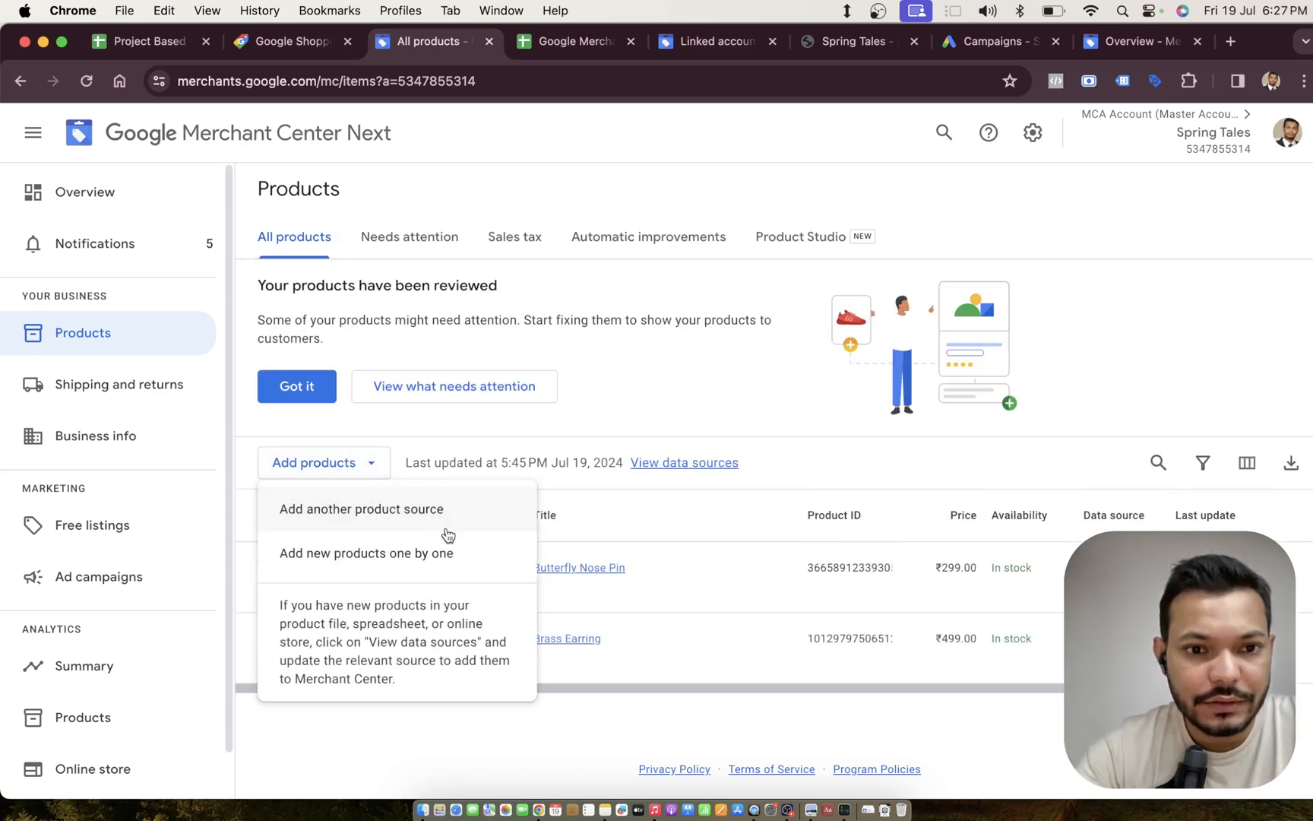
left_click(348, 567)
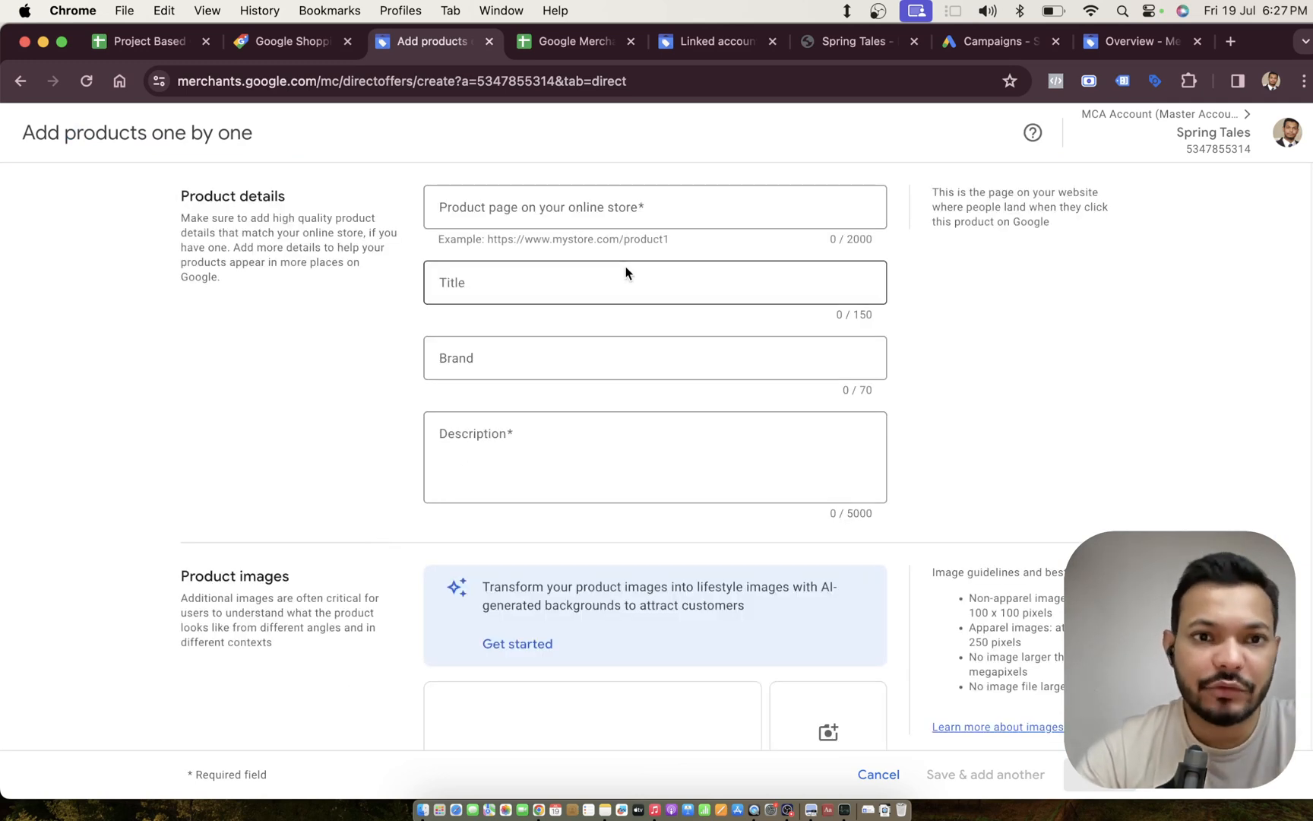
left_click(583, 214)
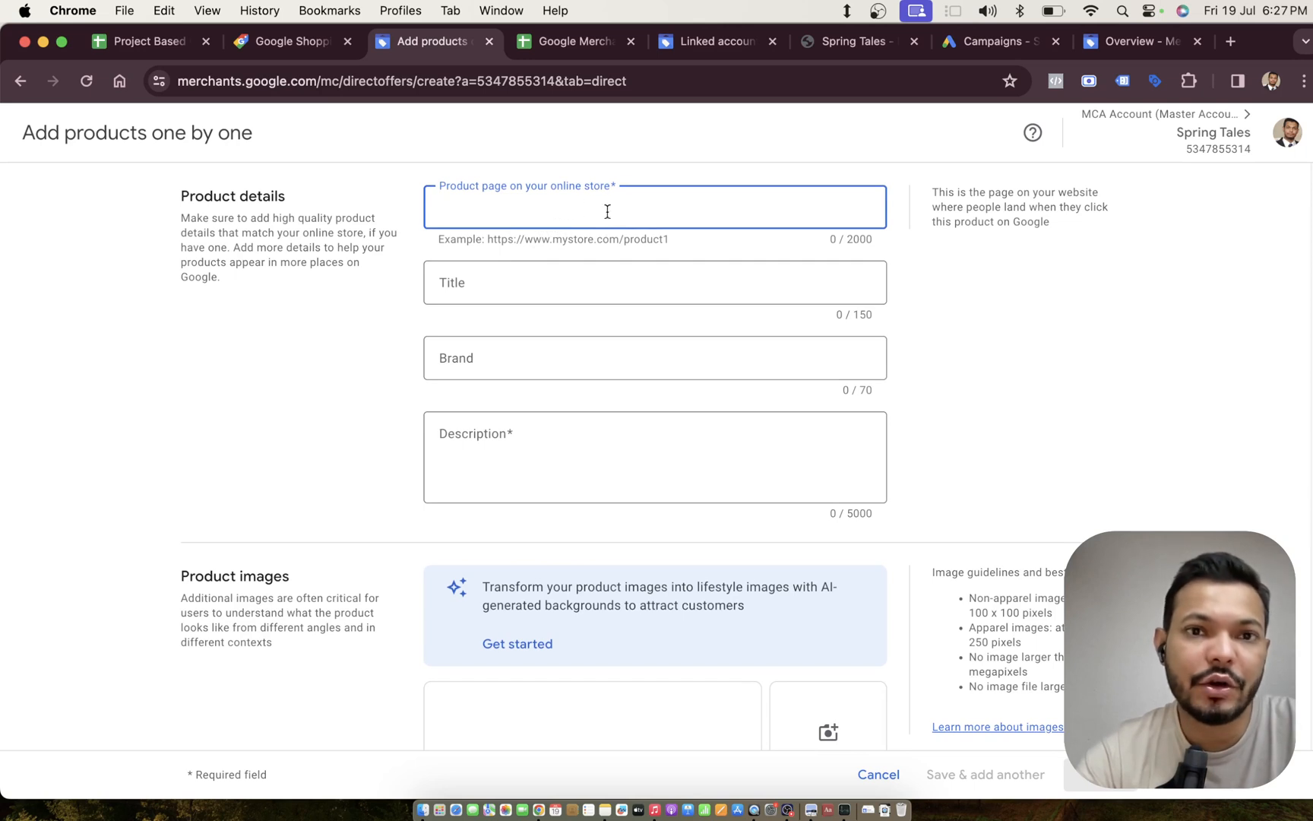
scroll(547, 338, "down", 5)
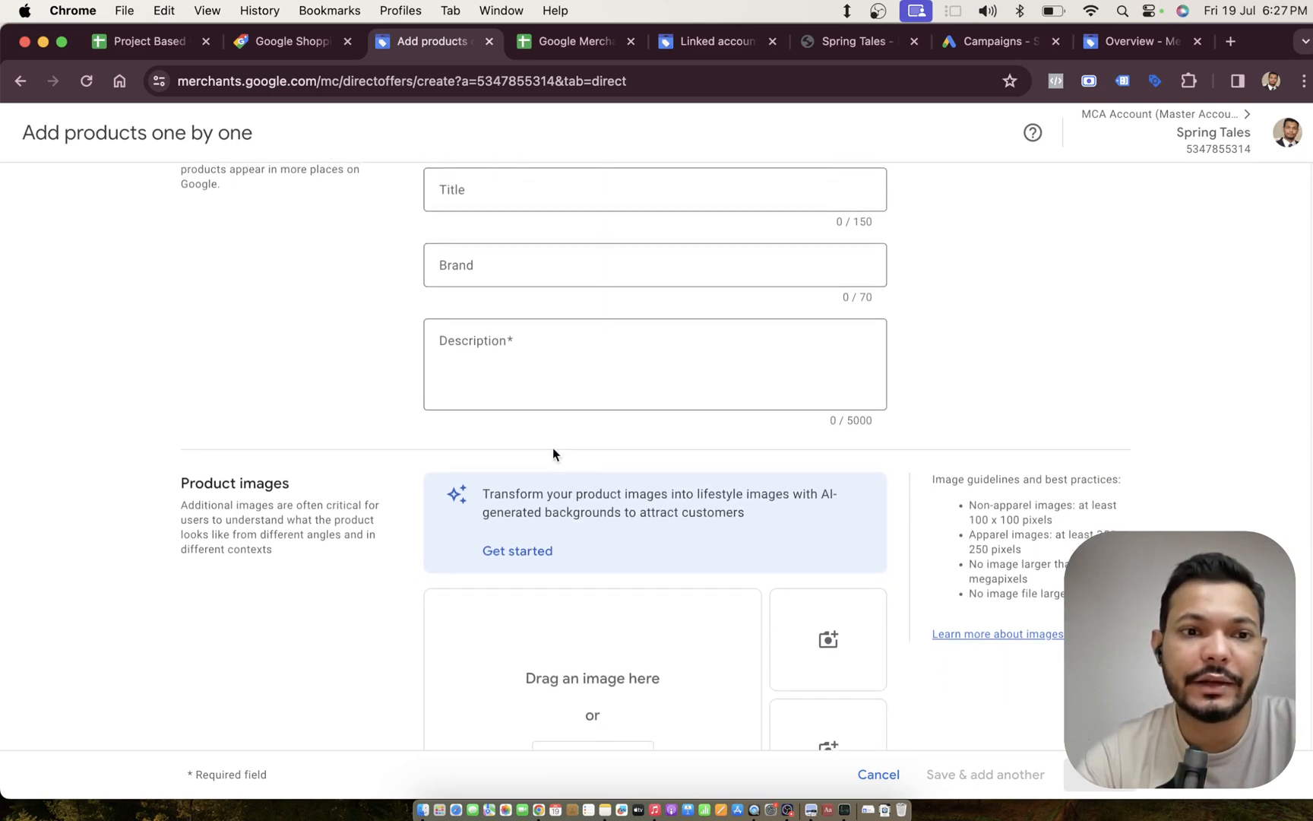
scroll(561, 486, "down", 10)
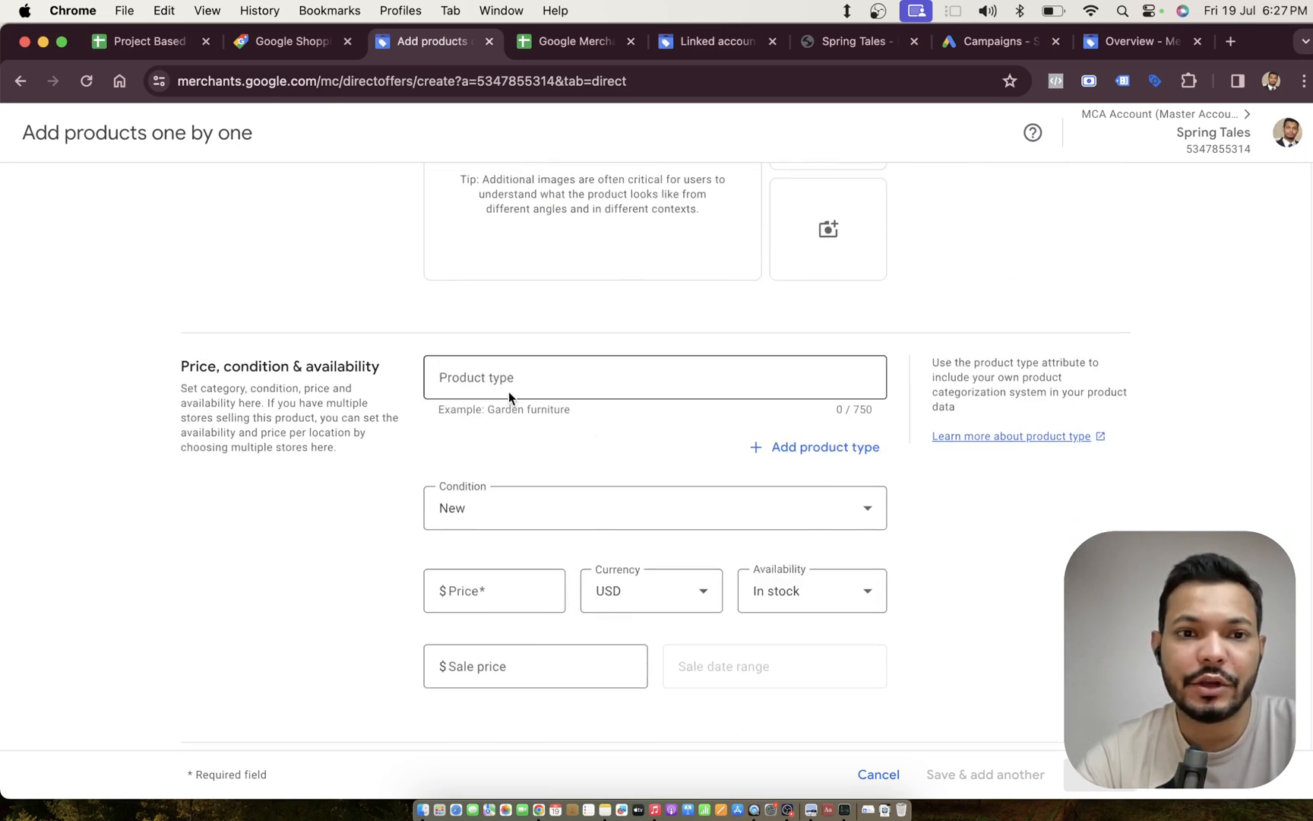
scroll(555, 393, "down", 5)
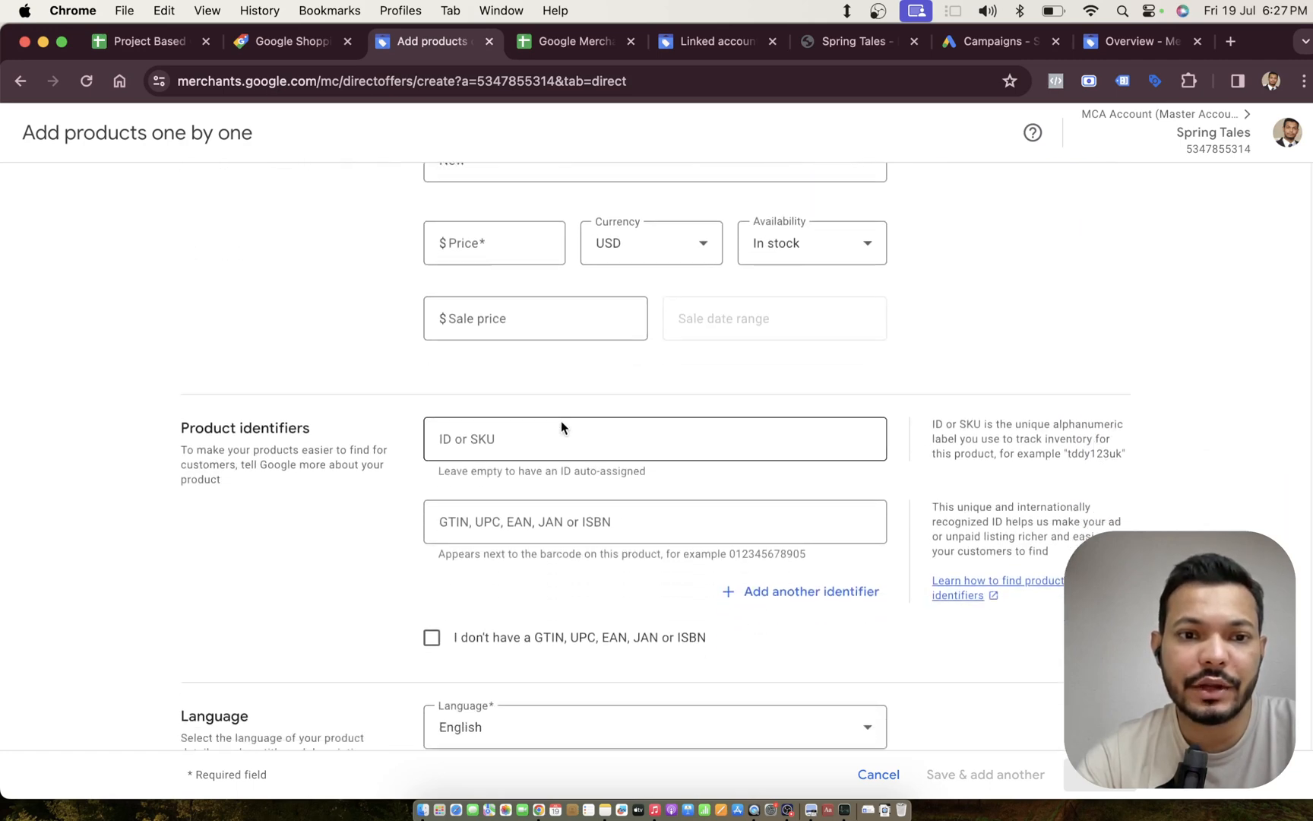
scroll(615, 402, "down", 9)
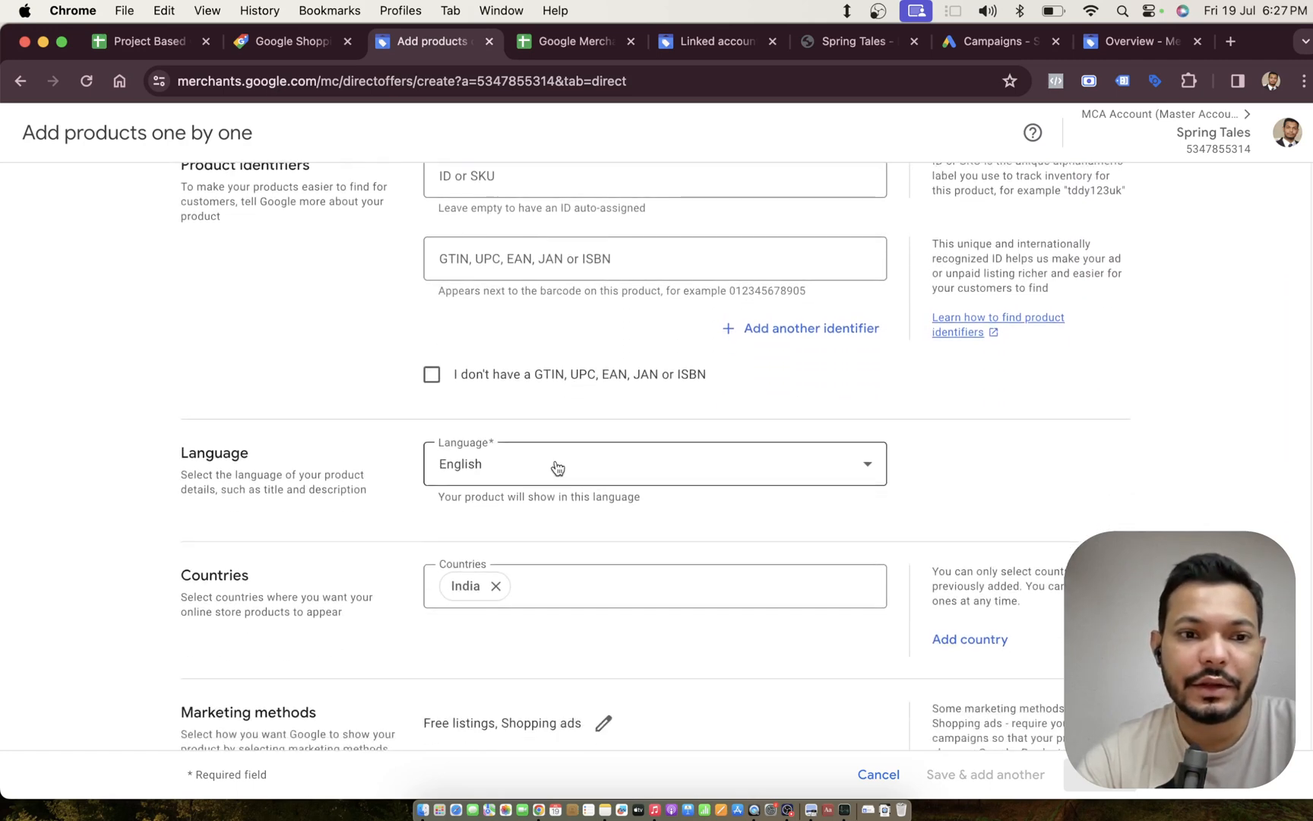
scroll(718, 446, "down", 6)
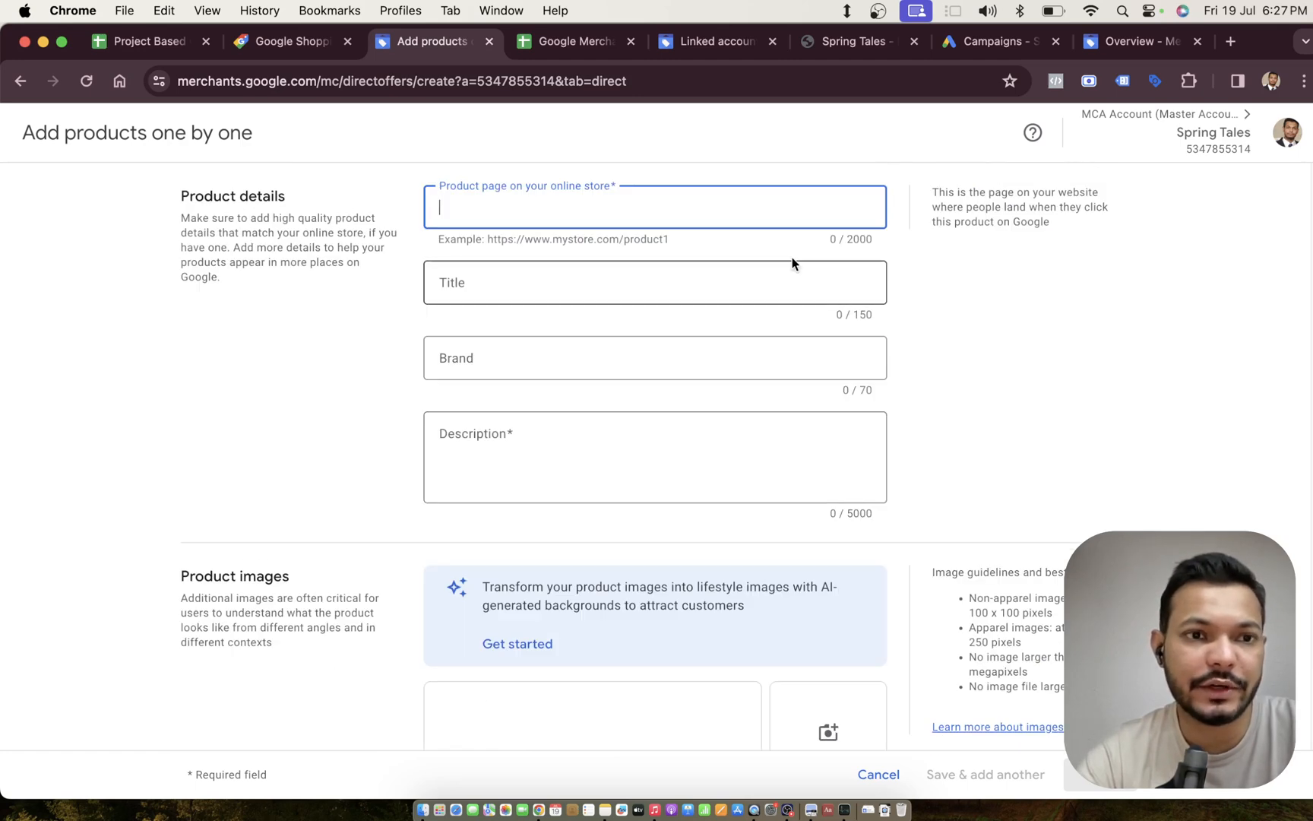
scroll(552, 431, "down", 20)
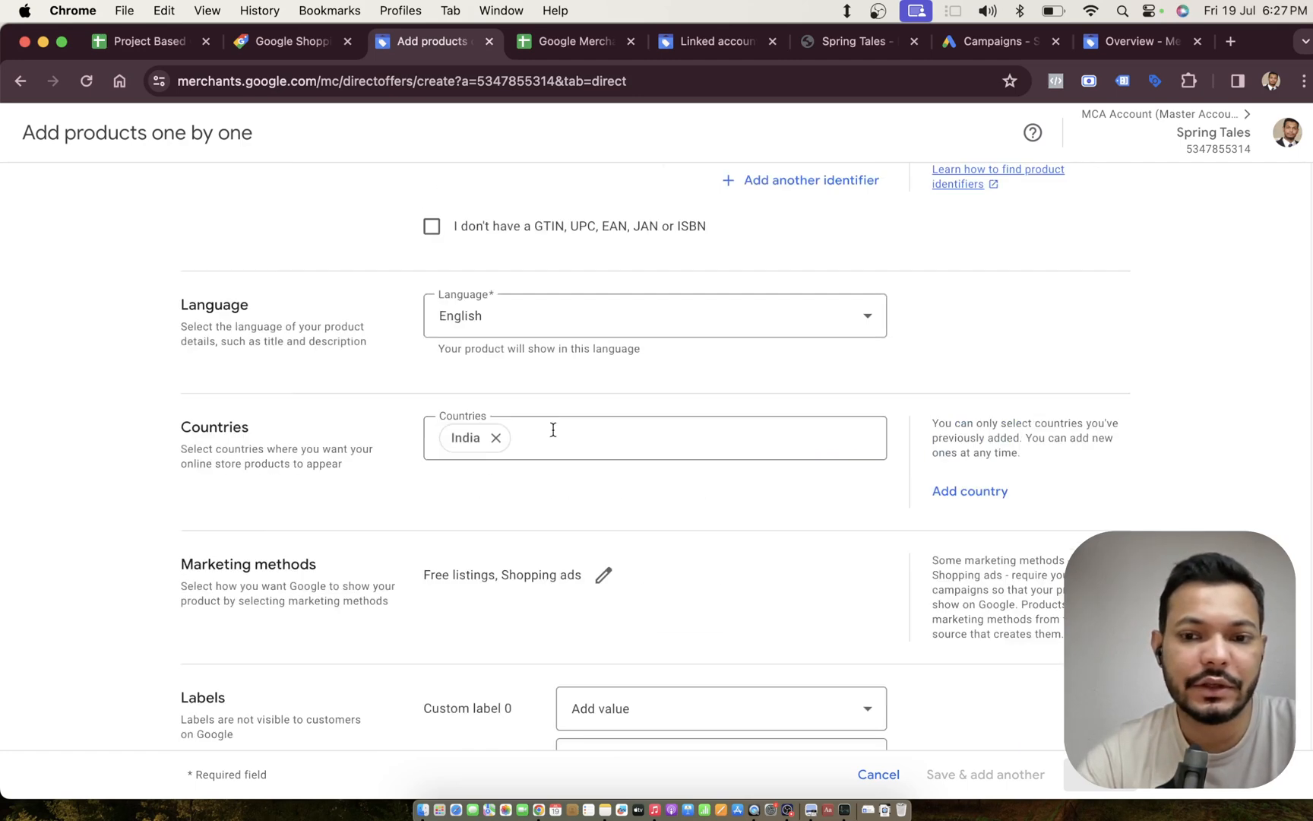
left_click(882, 774)
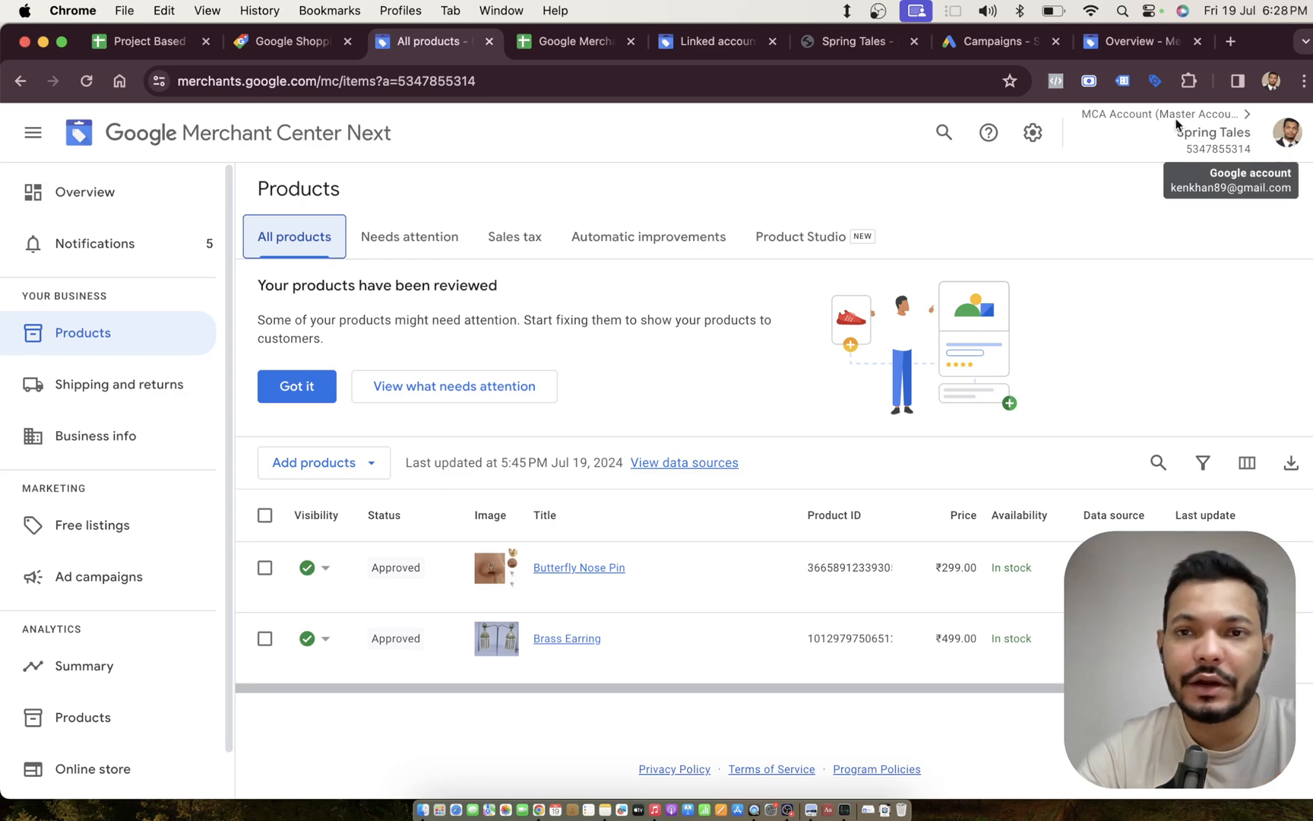
Step: Switch to Google Ads and start a new campaign without a goal's guidance, with Shopping as the campaign type
left_click_drag(1013, 46, 583, 59)
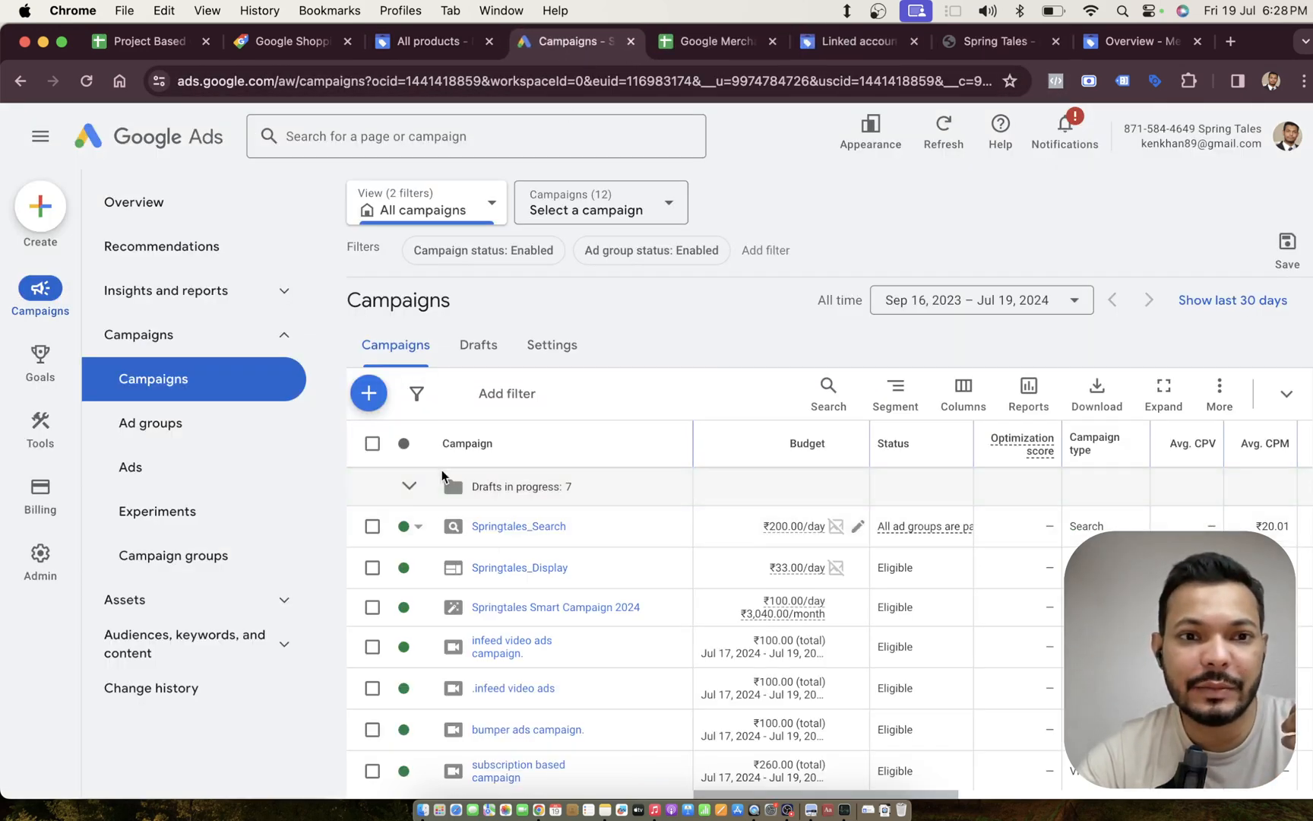
left_click(369, 392)
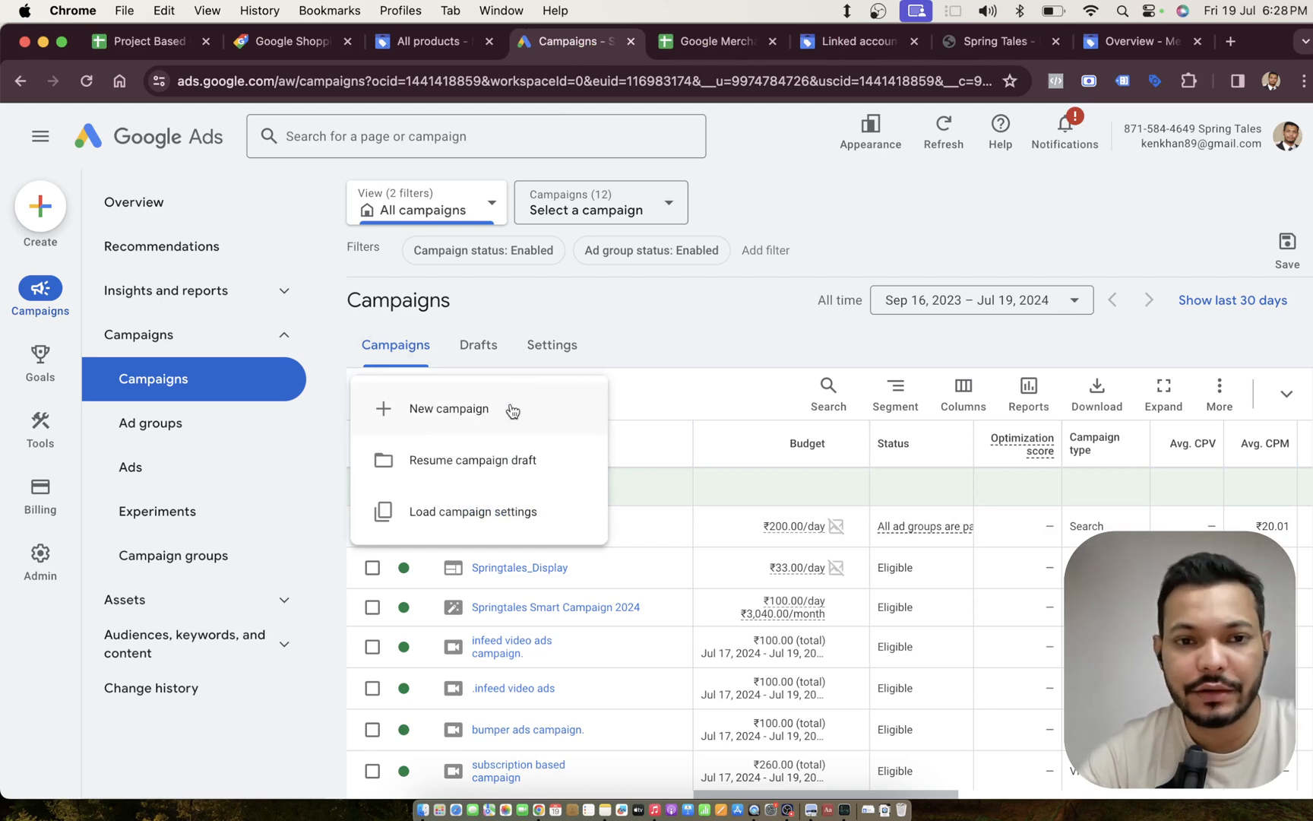
left_click(513, 409)
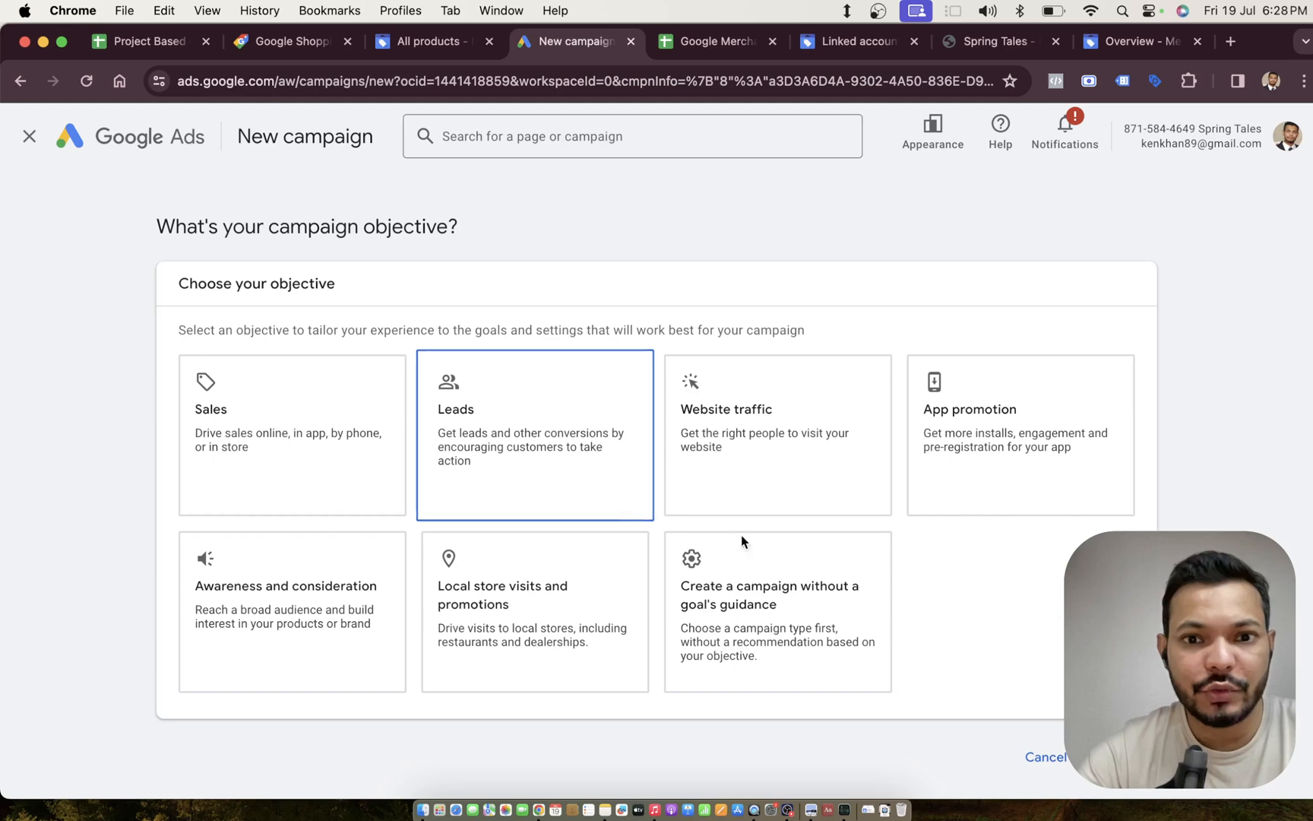
left_click(749, 554)
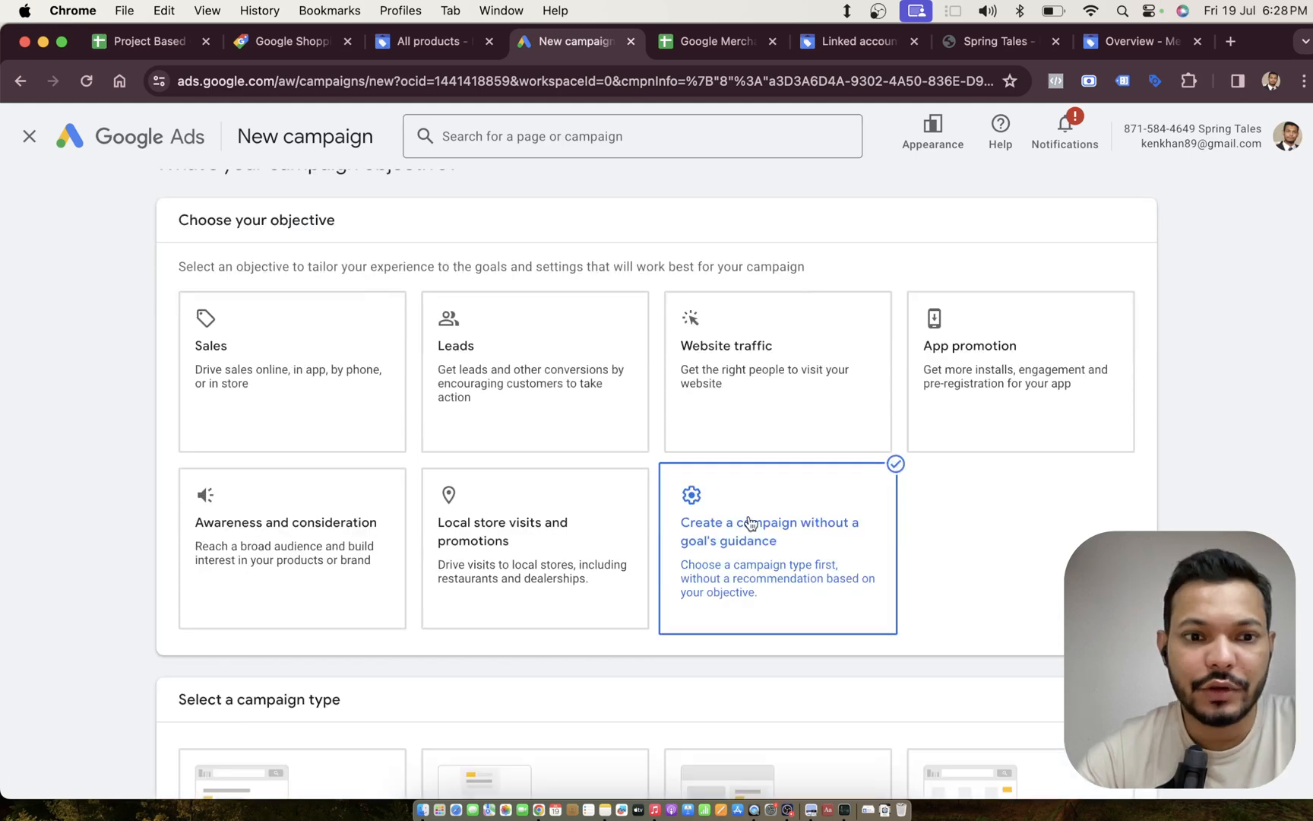
left_click(970, 418)
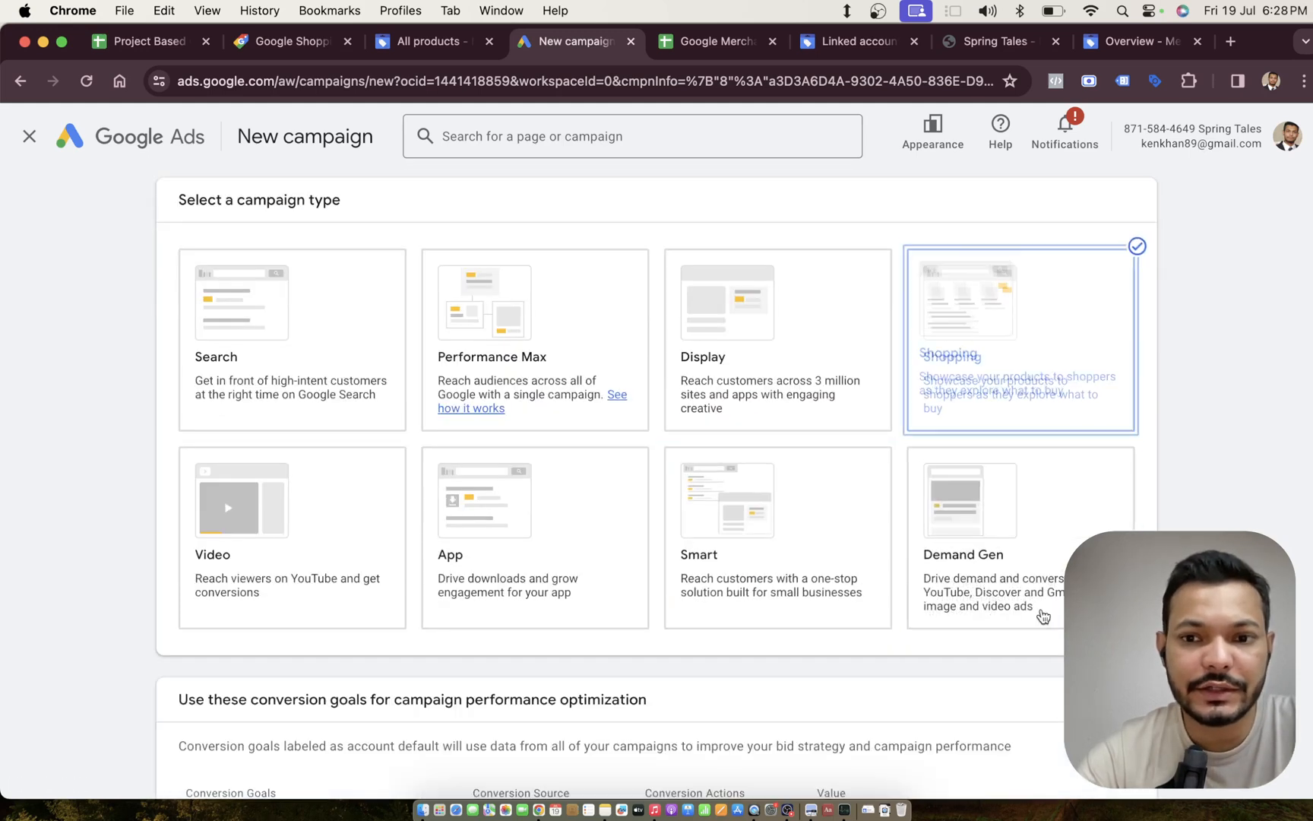
Step: Choose the Spring Tales Merchant Center account for the campaign's products, clear the selection and choose the same account again
scroll(657, 614, "down", 10)
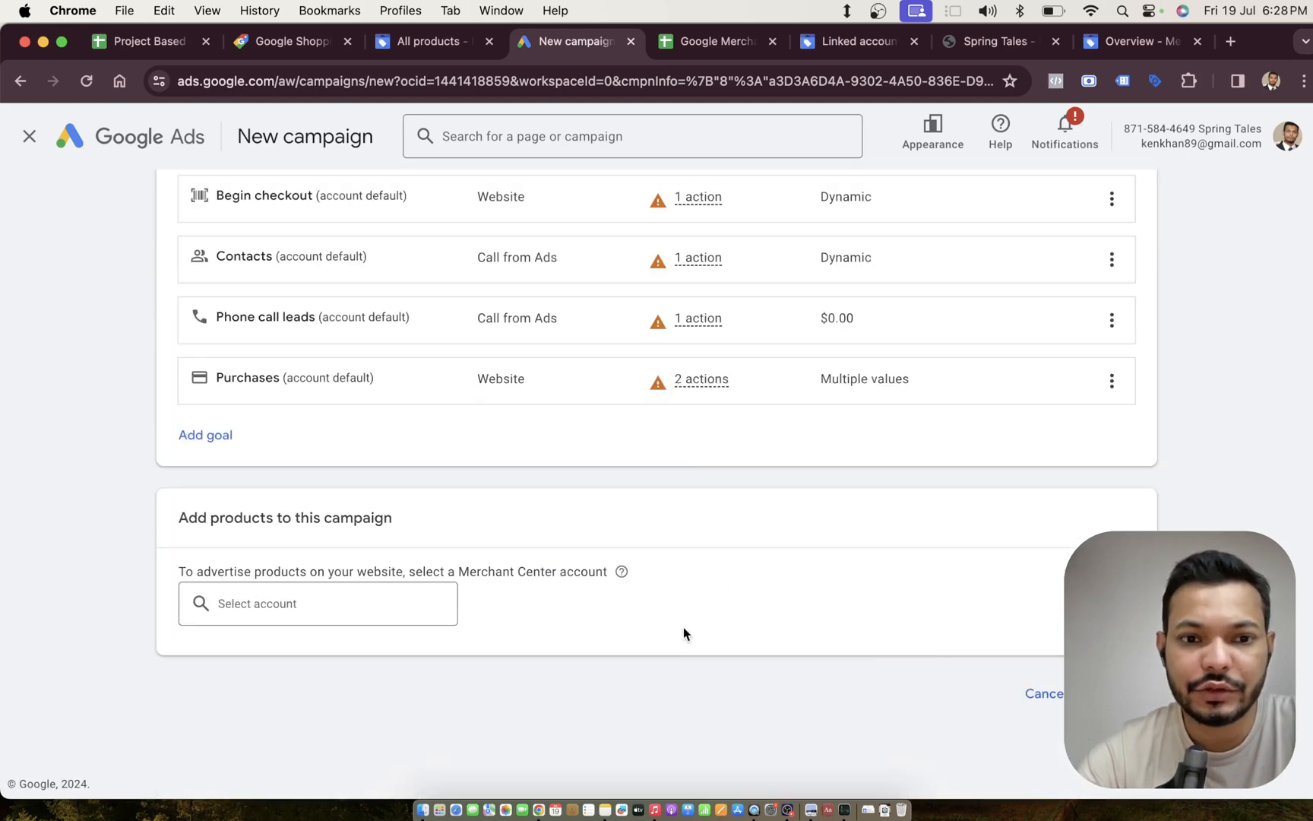
left_click(404, 603)
type("adfs")
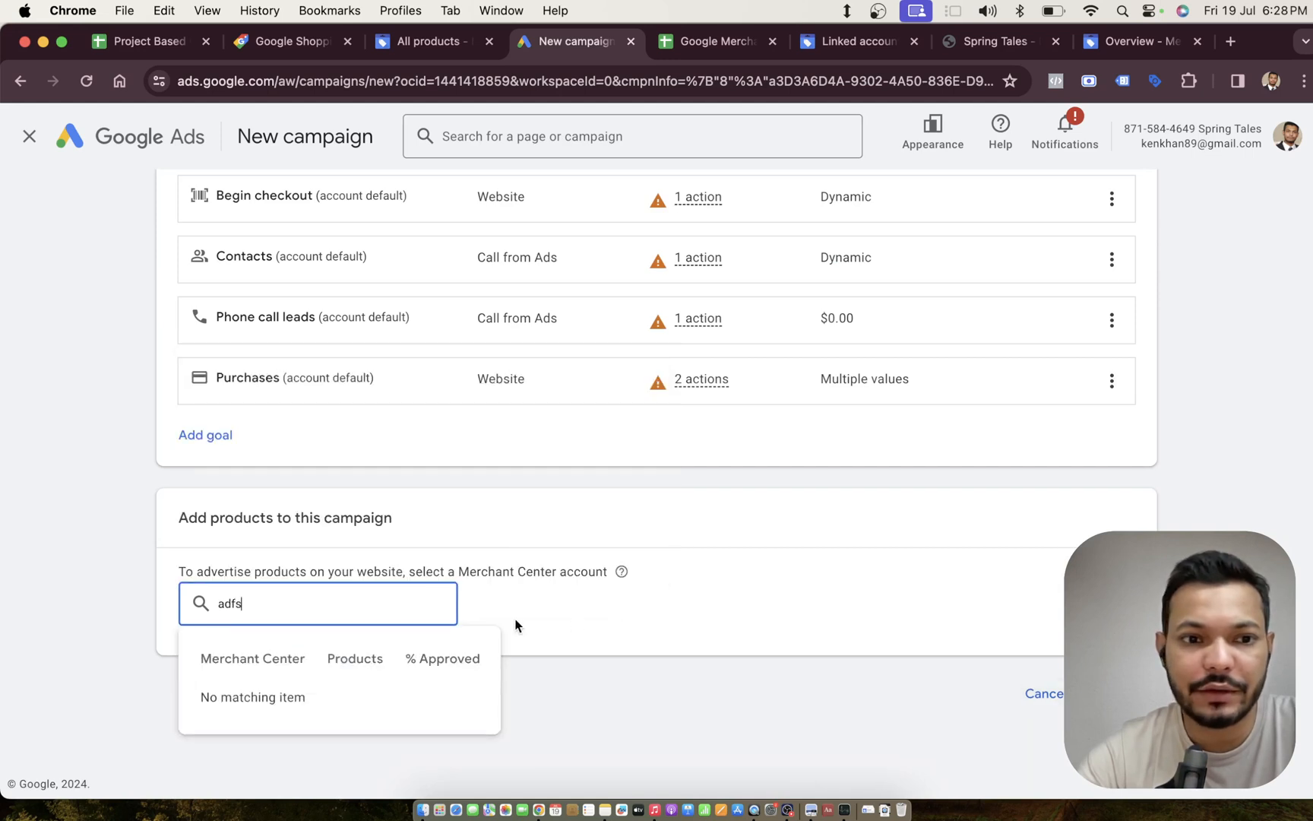
double_click(431, 605)
key("BackSpace")
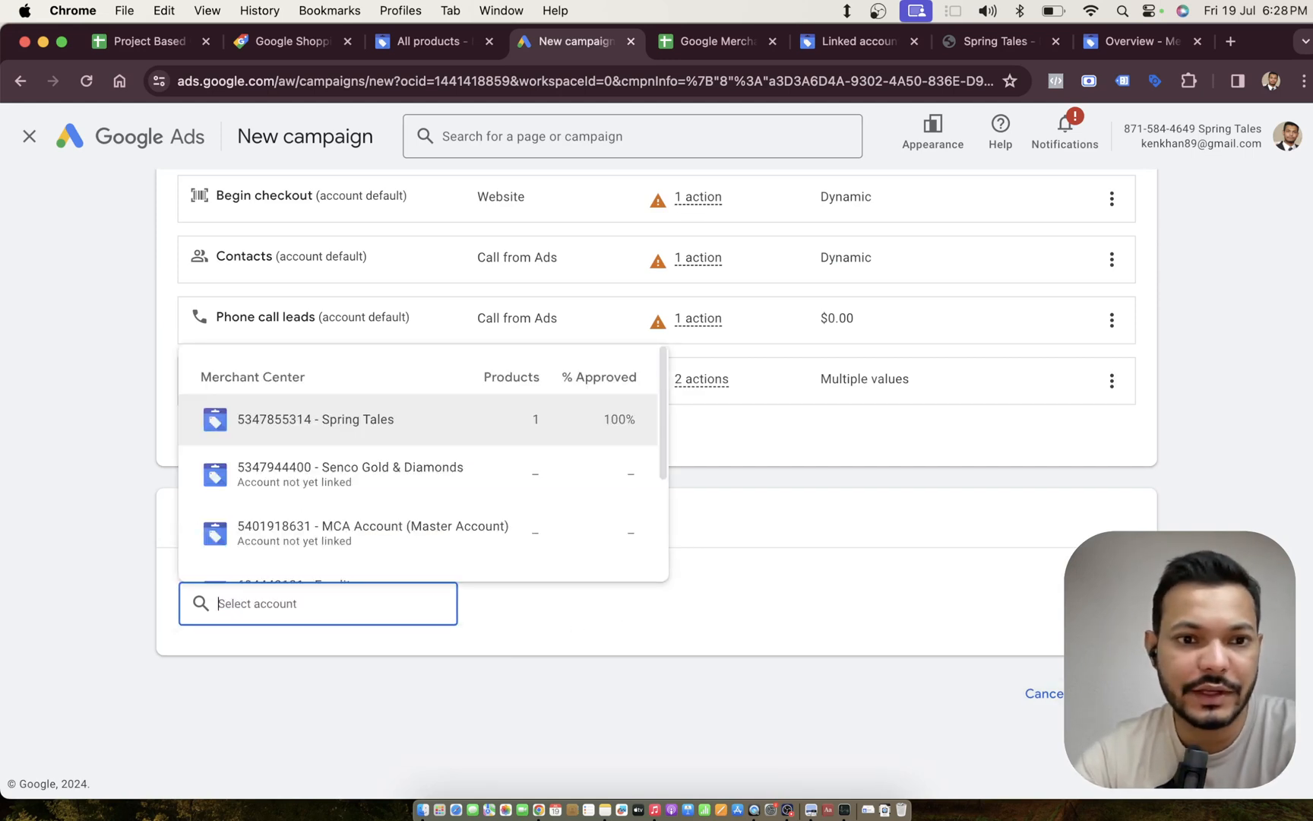
left_click(413, 437)
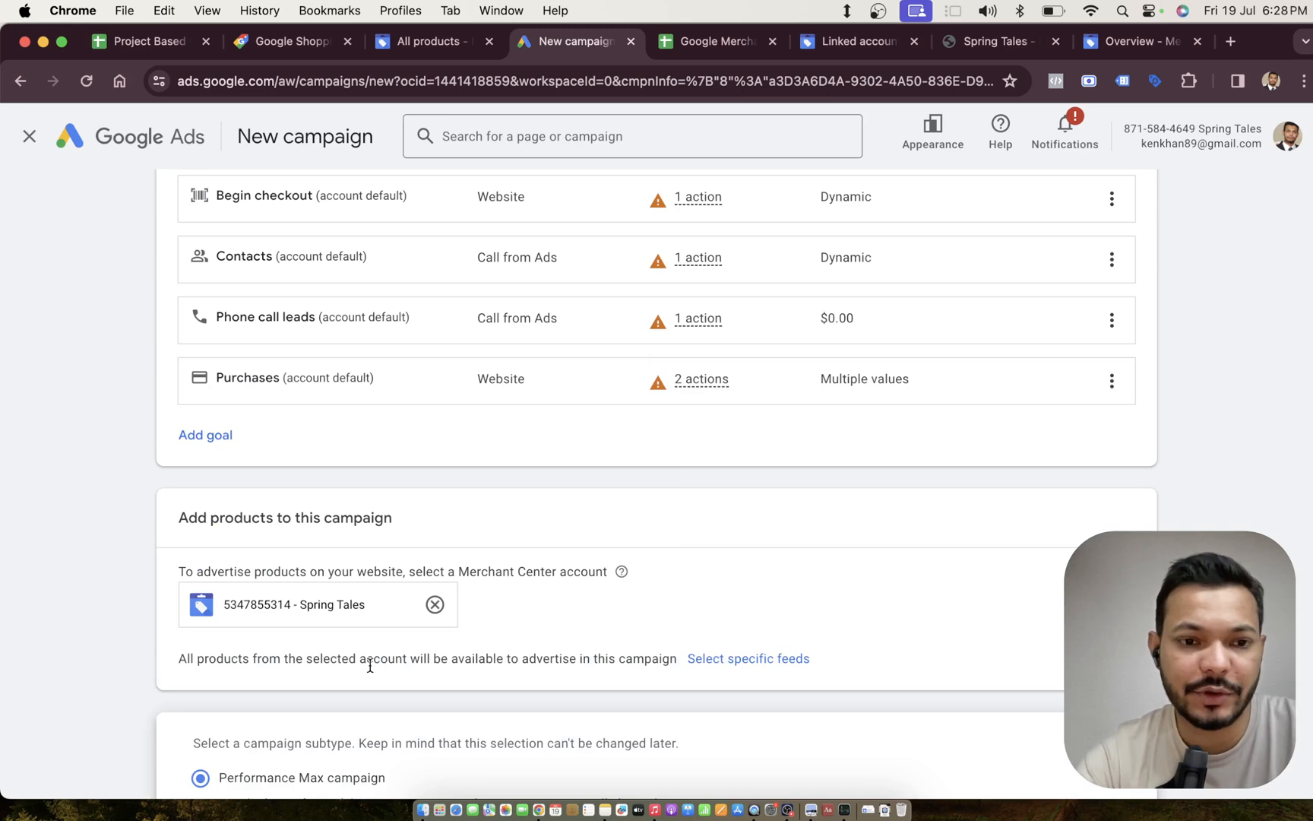
left_click(435, 605)
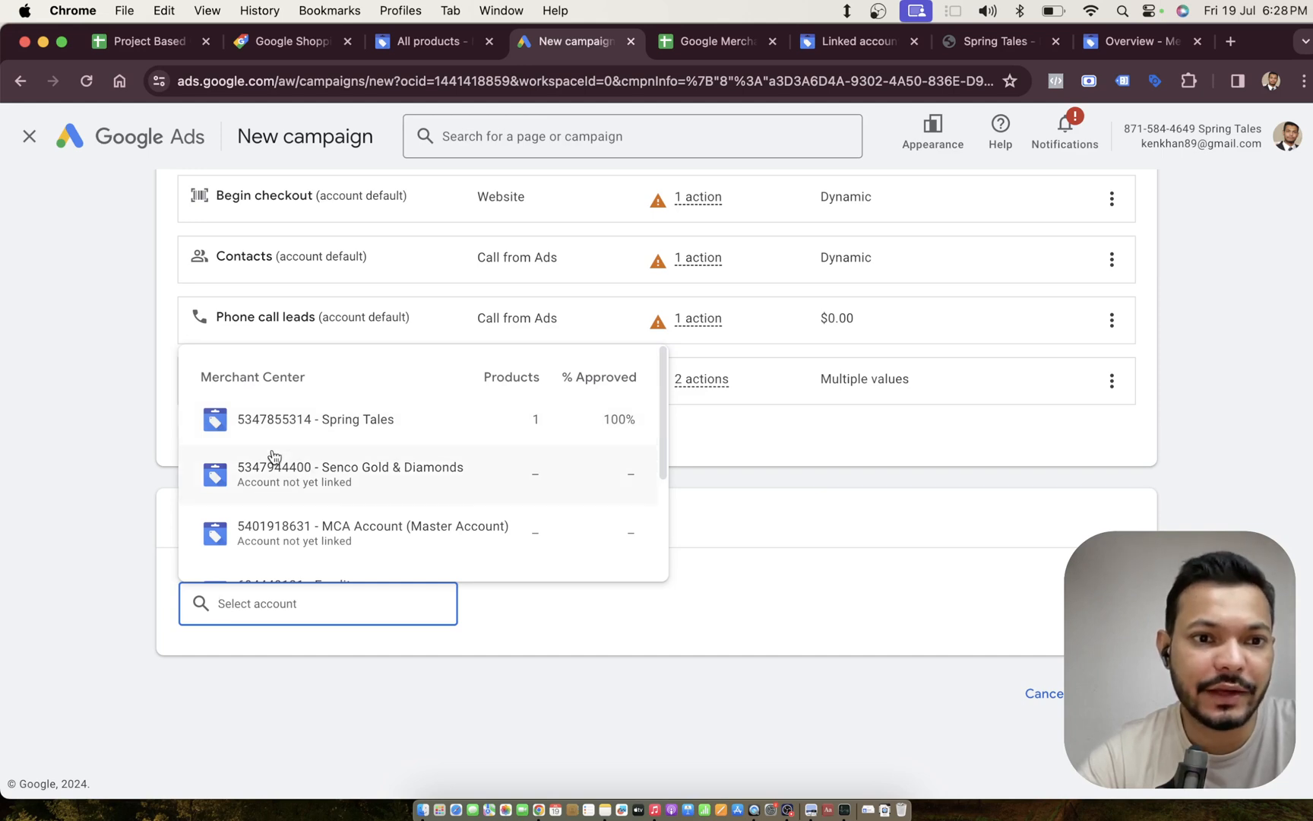
left_click(327, 441)
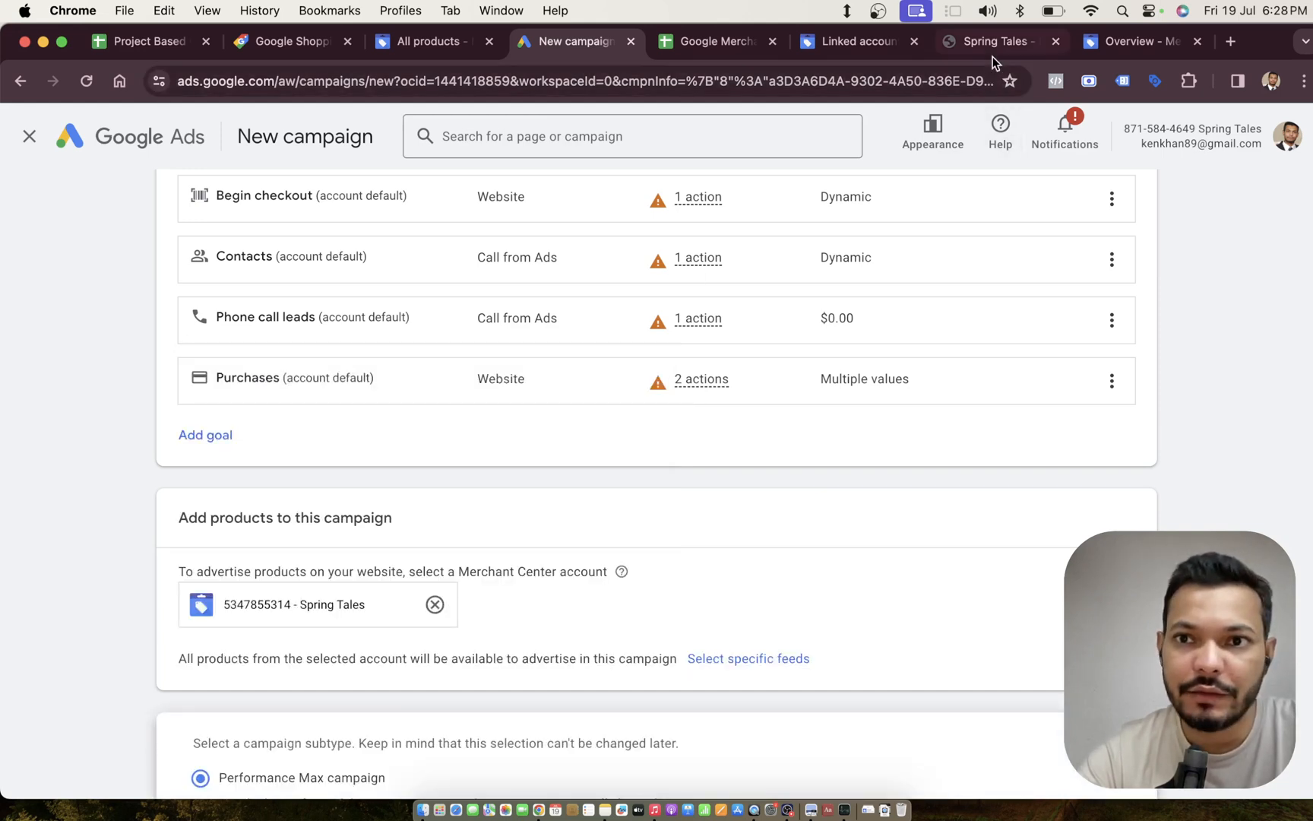
Step: Return to the course spreadsheet and go from the Google Merchant Center PPT cell E37 to the Exercise 1 cell F37
left_click(465, 52)
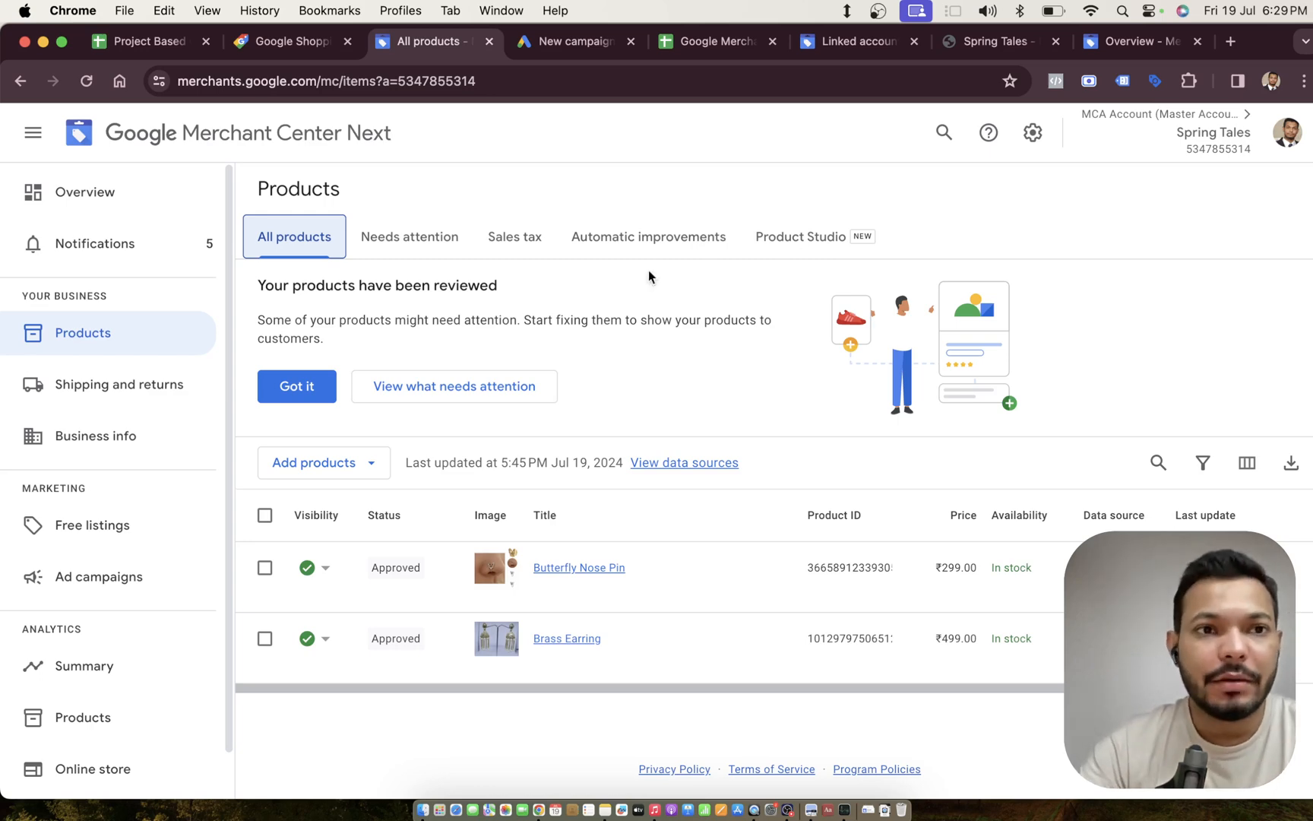
left_click(148, 43)
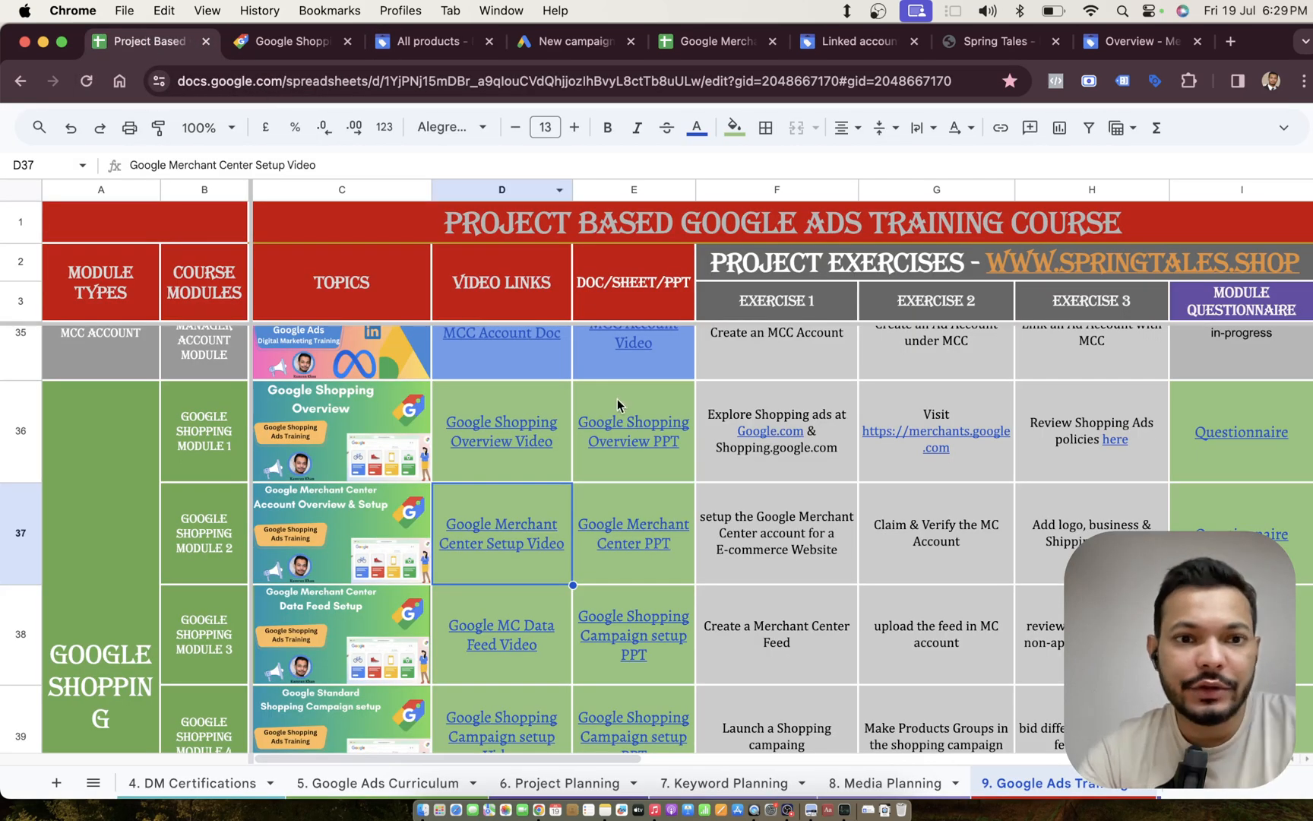
left_click(622, 571)
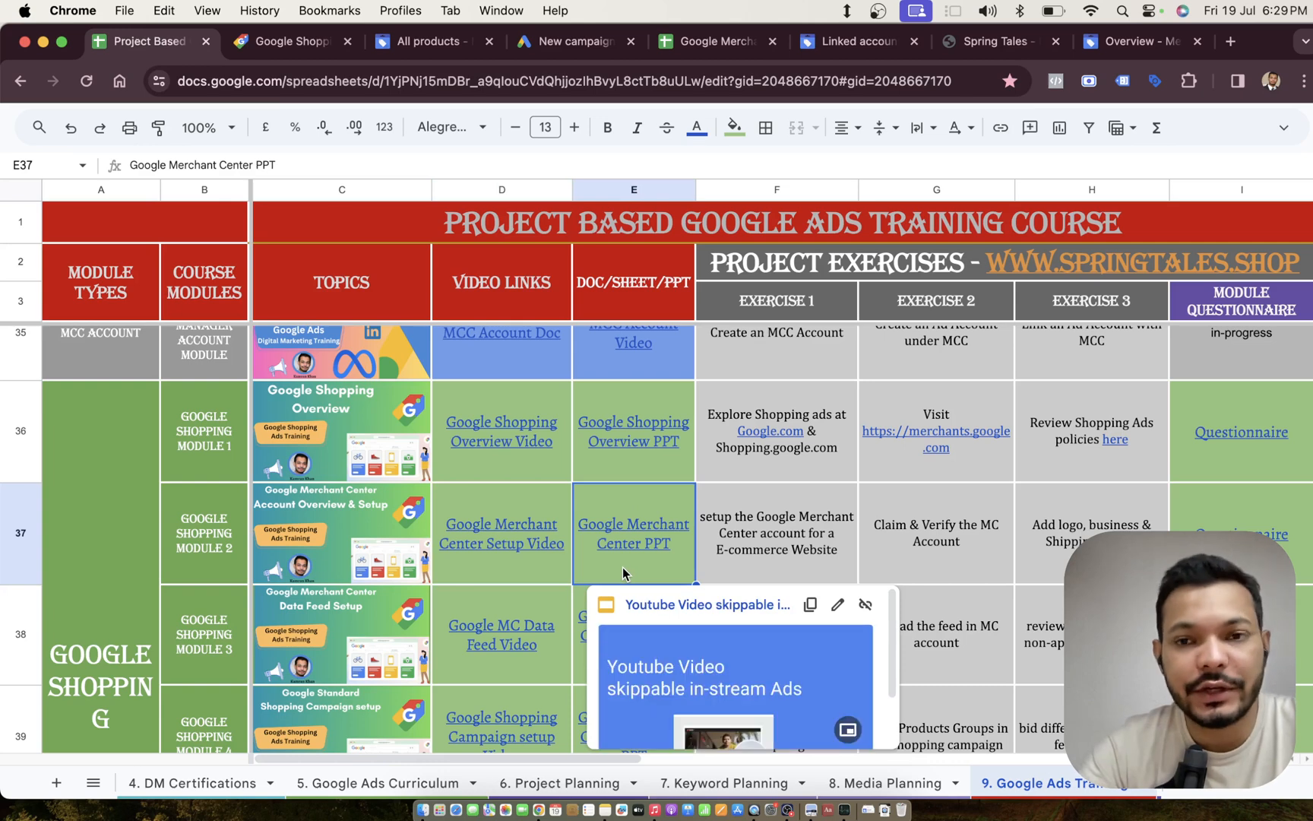
key("Right")
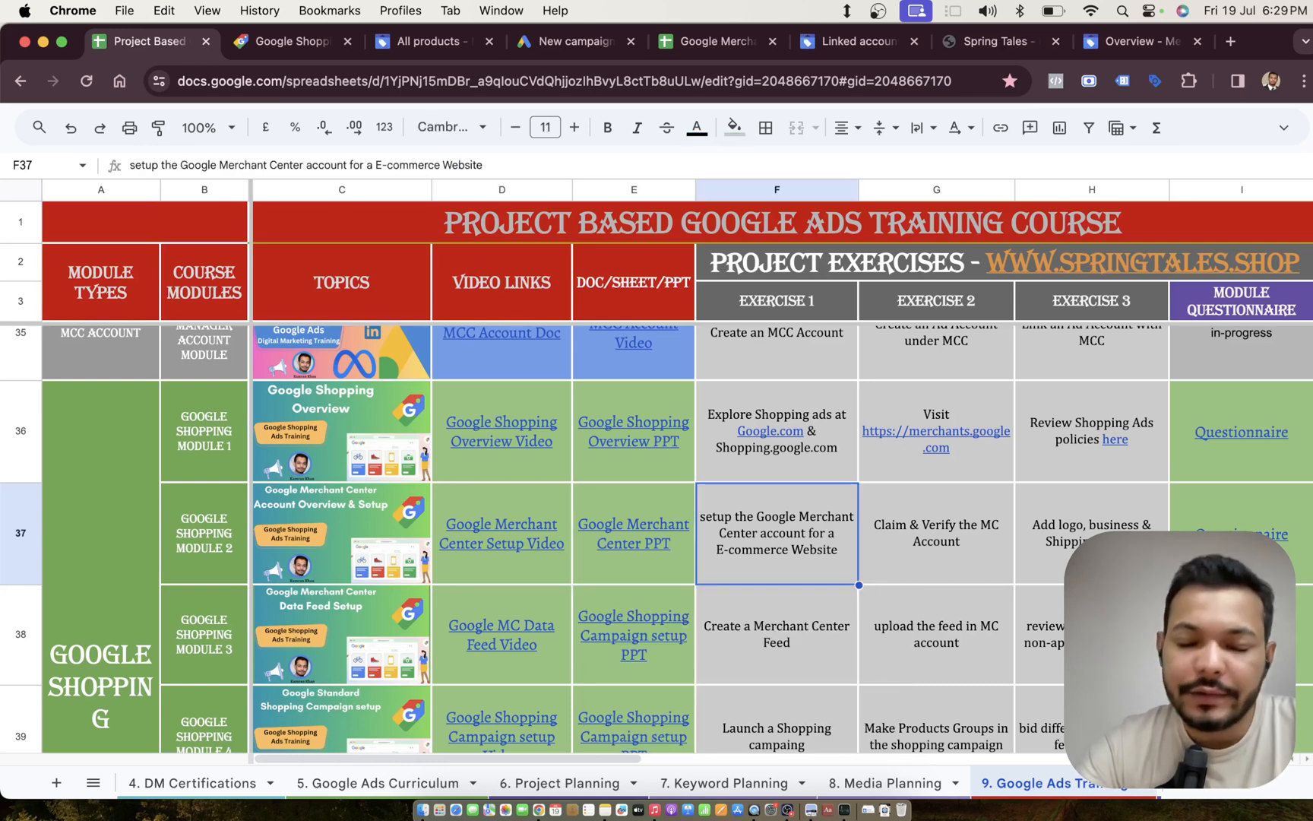